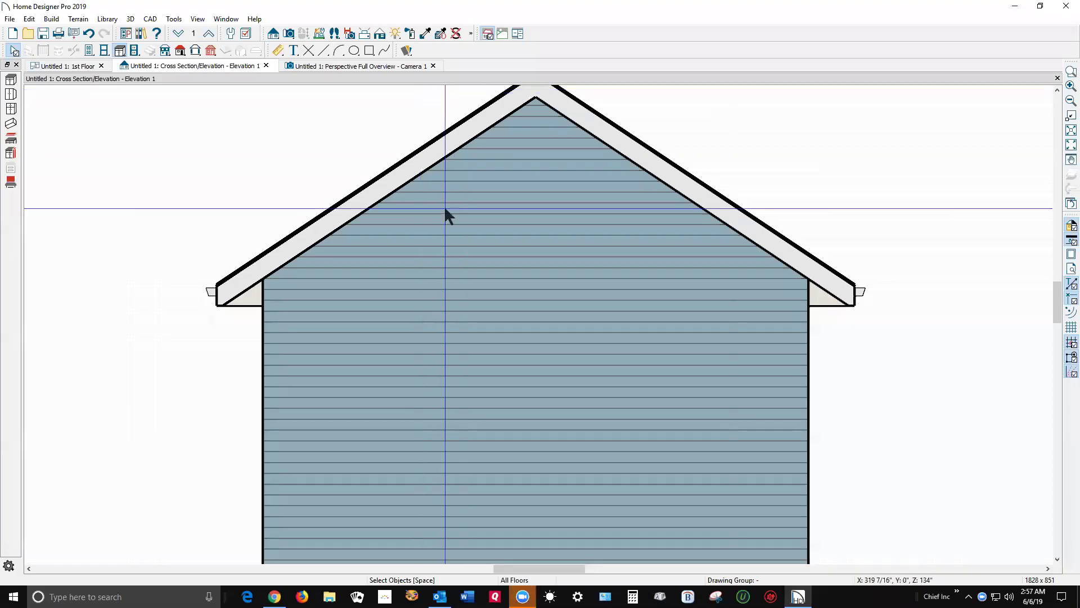
Bring Chrome forward on the Mannual Truss Web tab and read down through the truss-web replies
scroll(435, 282, down, 1)
scroll(435, 282, down, 1)
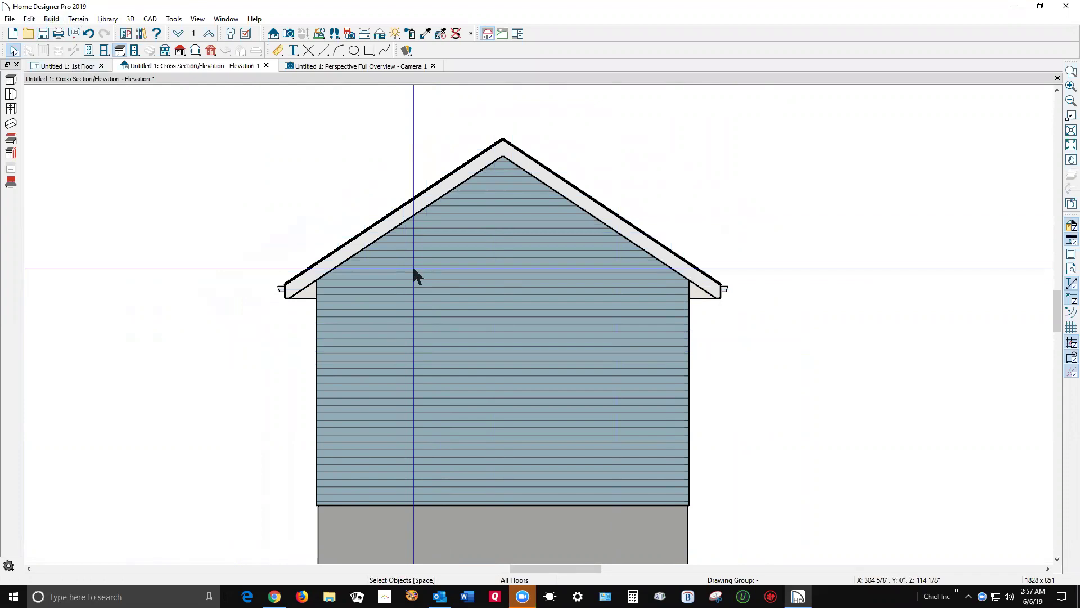
mouse_move(274, 597)
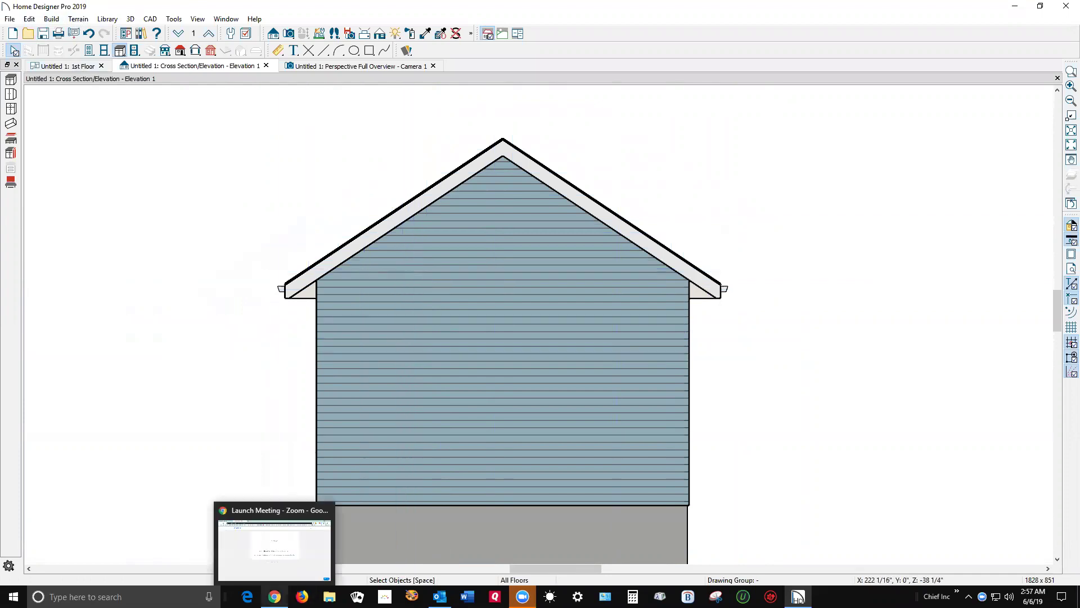
click(284, 521)
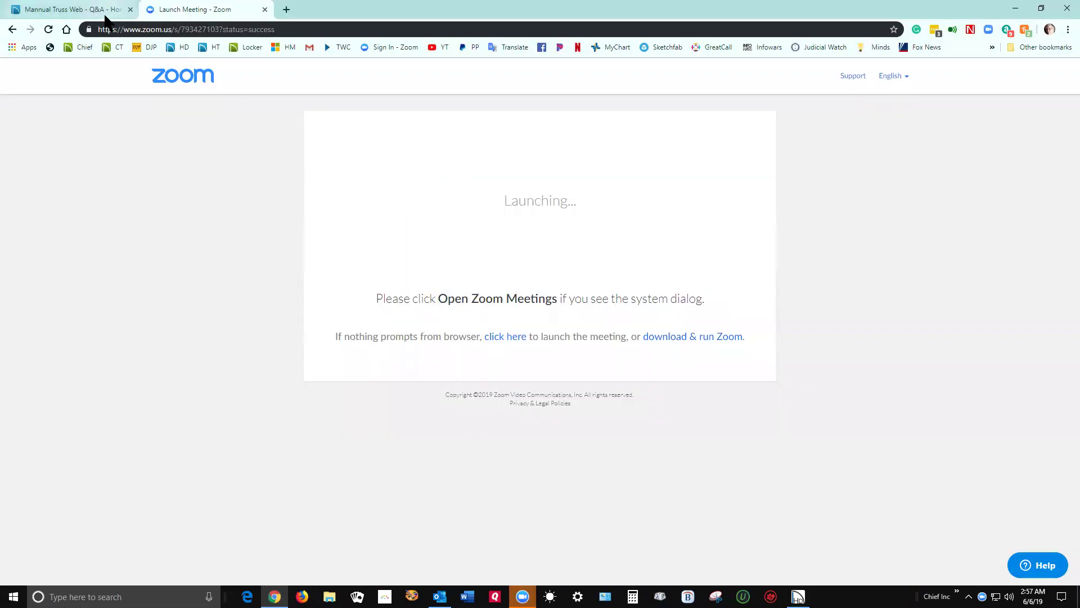
click(100, 12)
scroll(263, 298, up, 15)
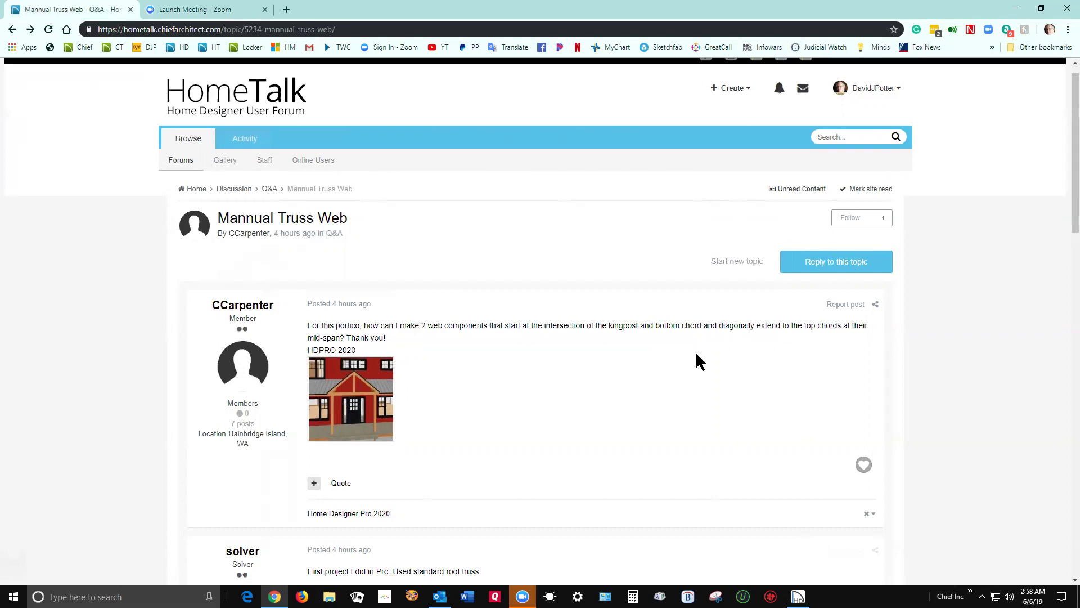
scroll(458, 346, down, 5)
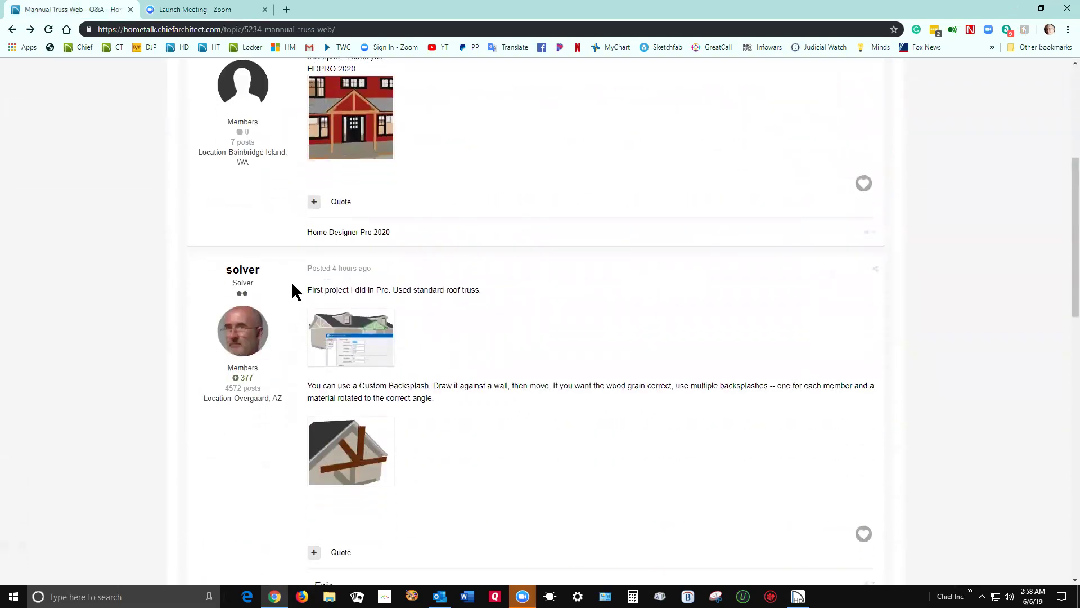
scroll(290, 287, down, 1)
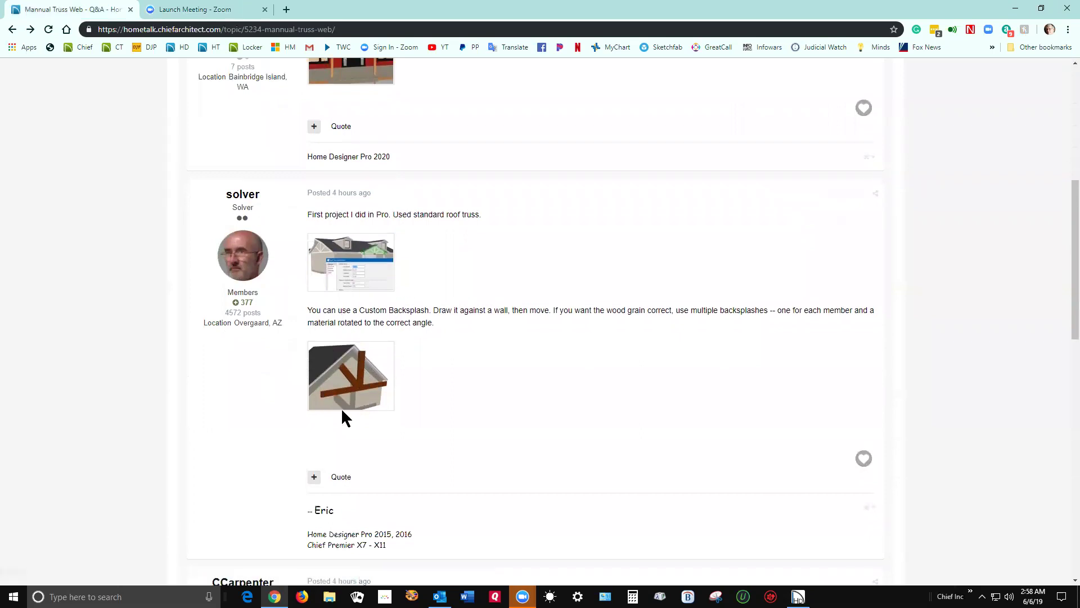
scroll(351, 376, down, 1)
scroll(350, 374, down, 4)
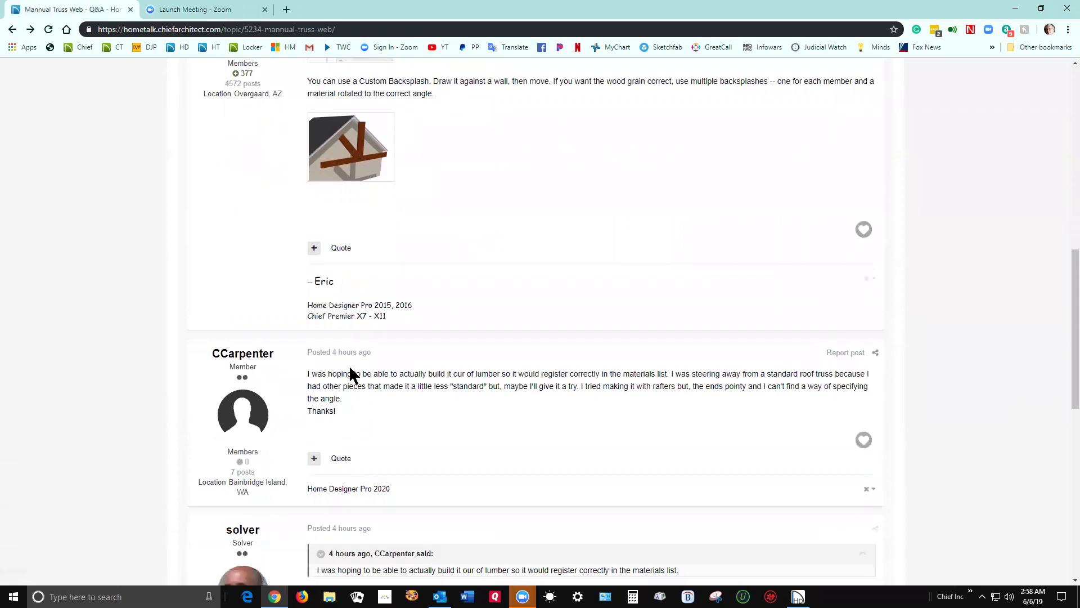
scroll(348, 368, down, 6)
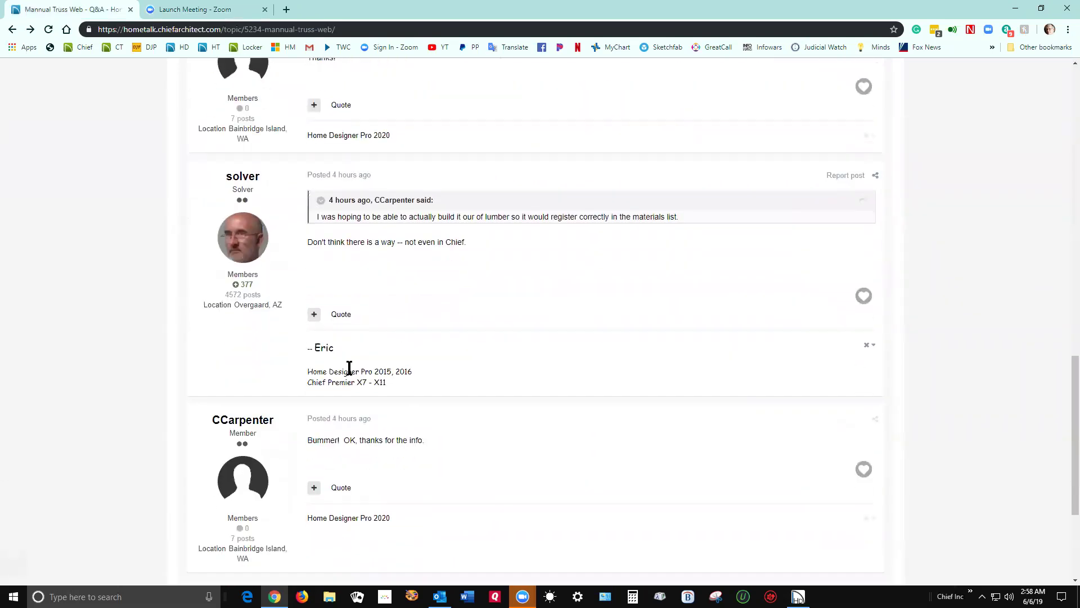
scroll(349, 368, down, 1)
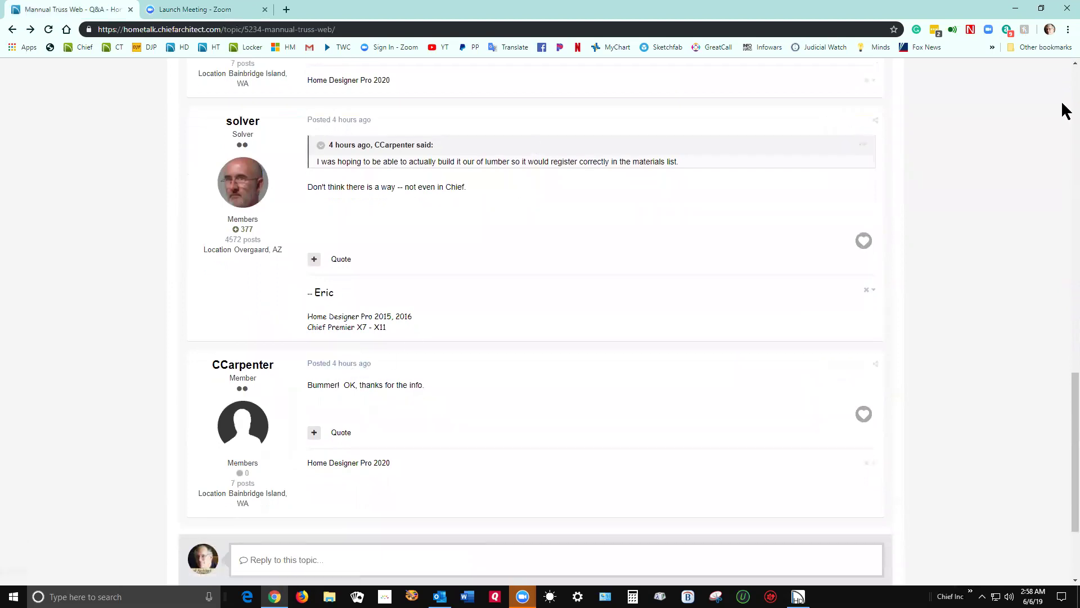
Draw a roughly 5'-8" vertical Custom Backsplash strip down from the gable peak and check it in 3D
click(1015, 10)
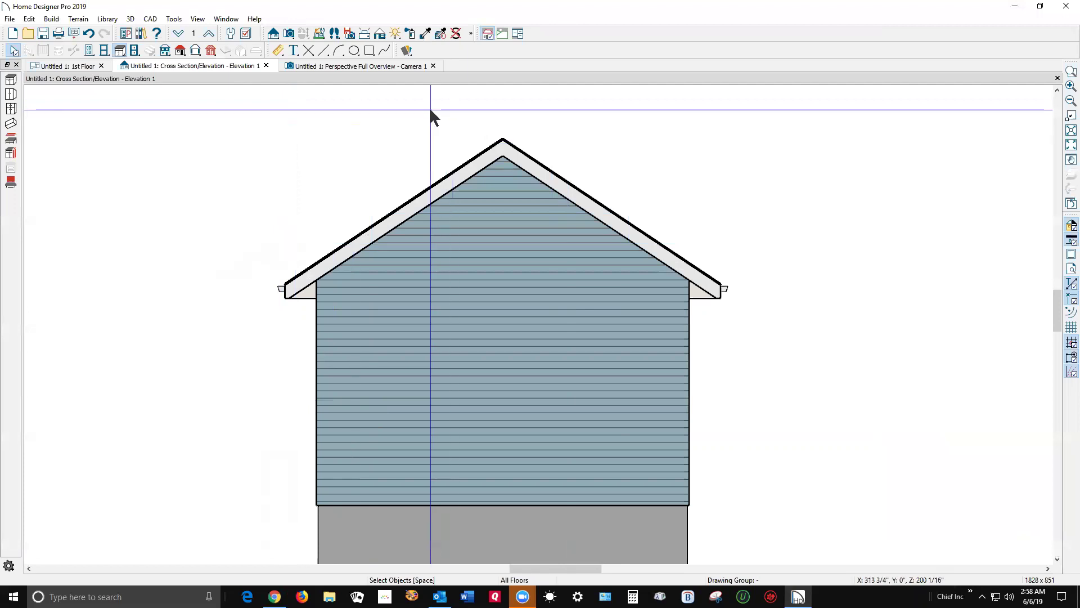
scroll(378, 115, up, 2)
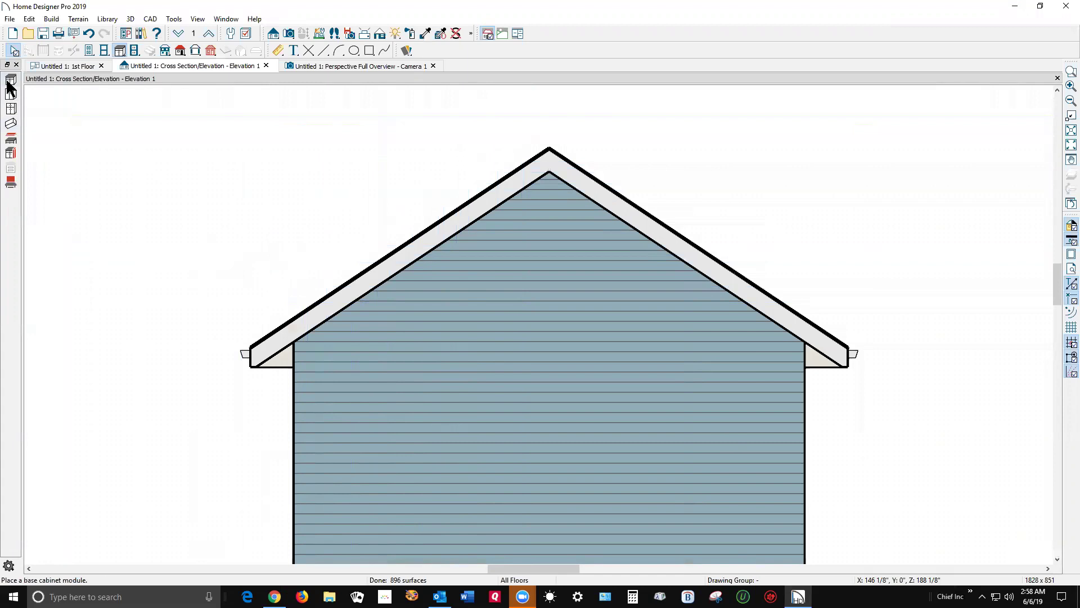
click(12, 184)
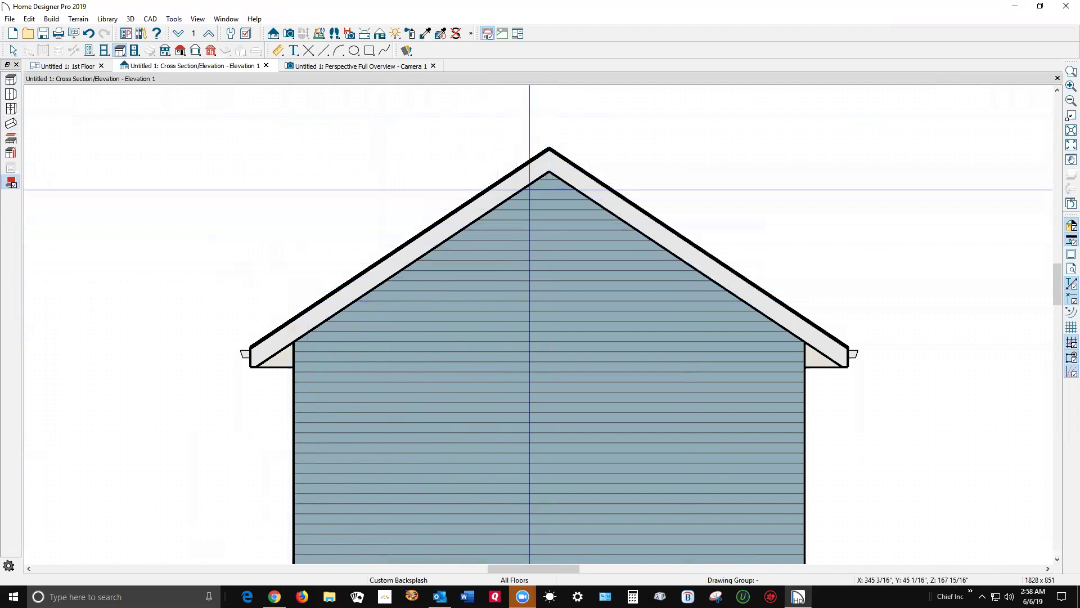
drag(534, 182, 562, 353)
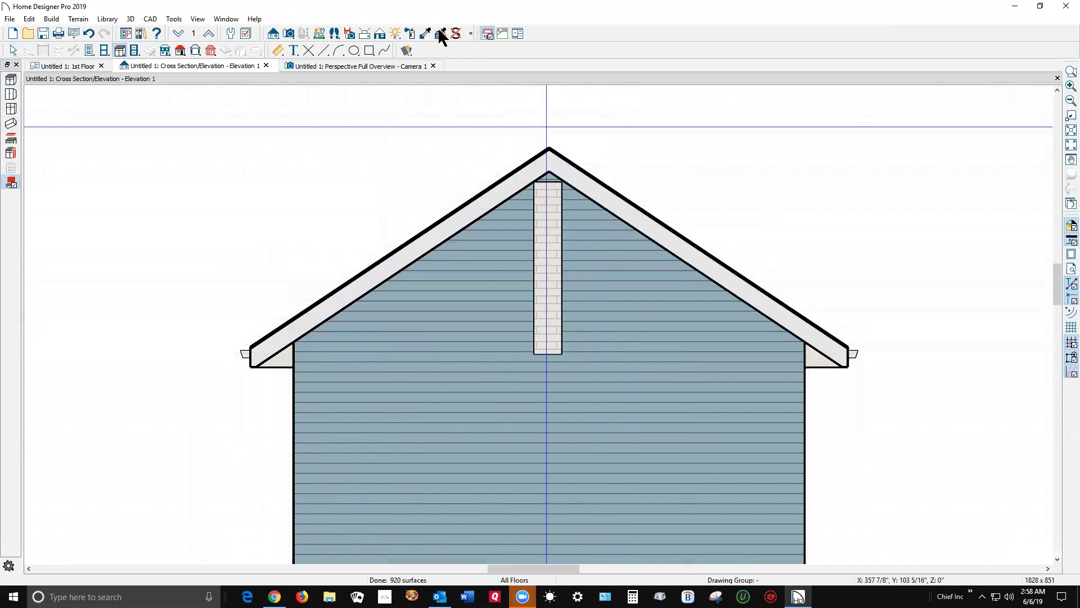
key(ctrl+Tab)
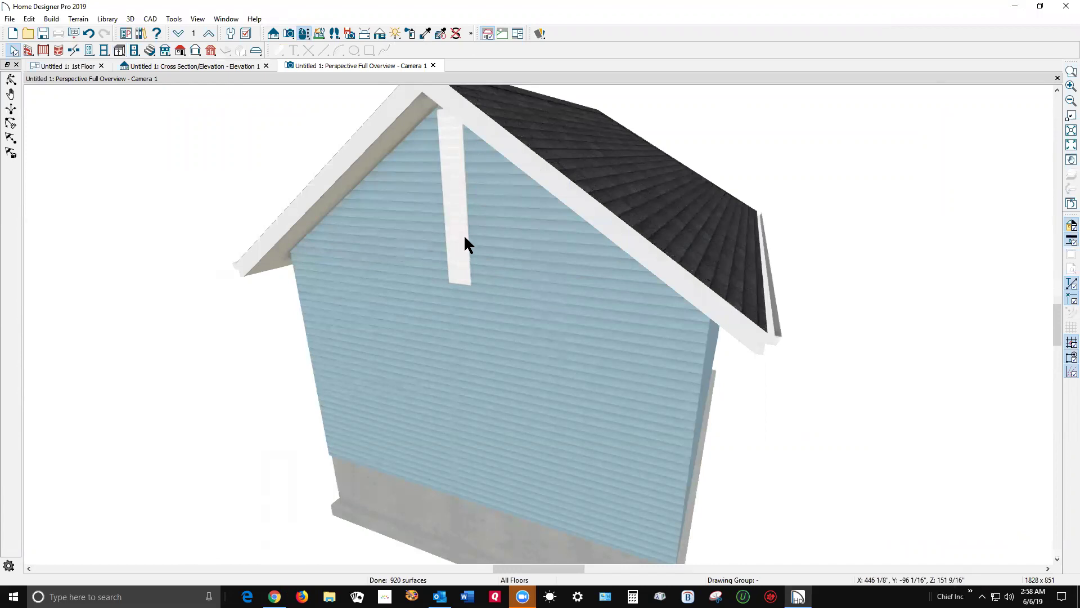
key(ctrl+Tab)
key(ctrl+Tab)
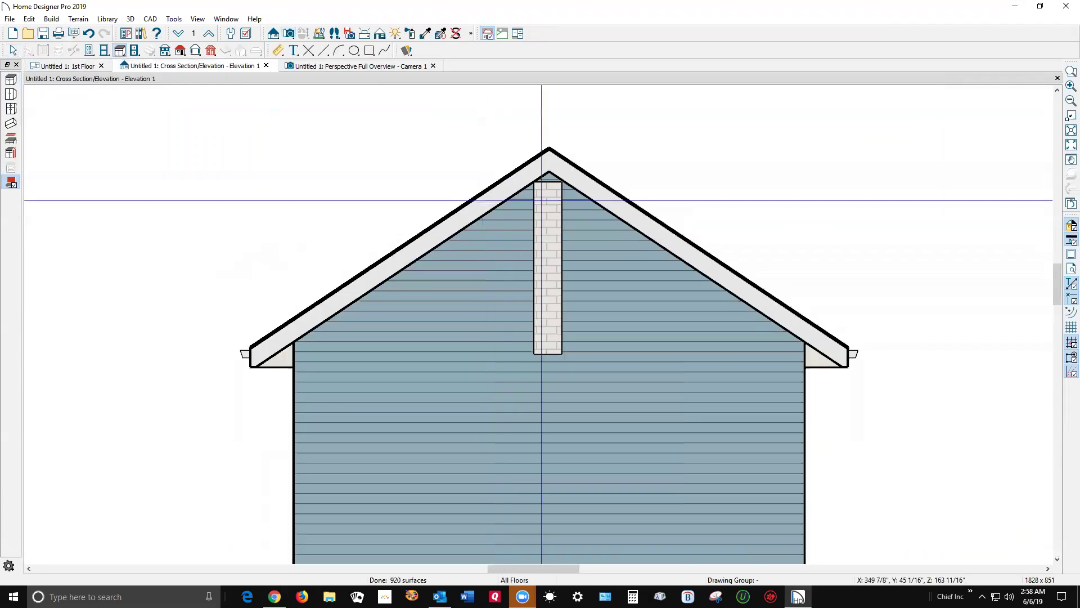
Extend the strip's top up into the gable peak and set its width to 6"
click(549, 182)
drag(549, 182, 552, 151)
click(533, 263)
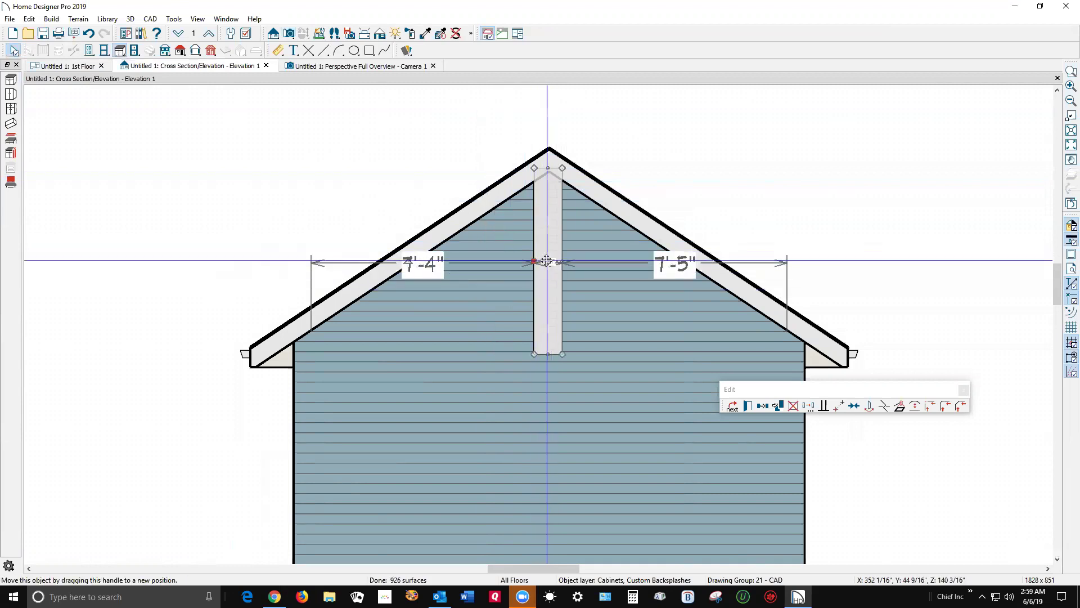
scroll(547, 262, up, 3)
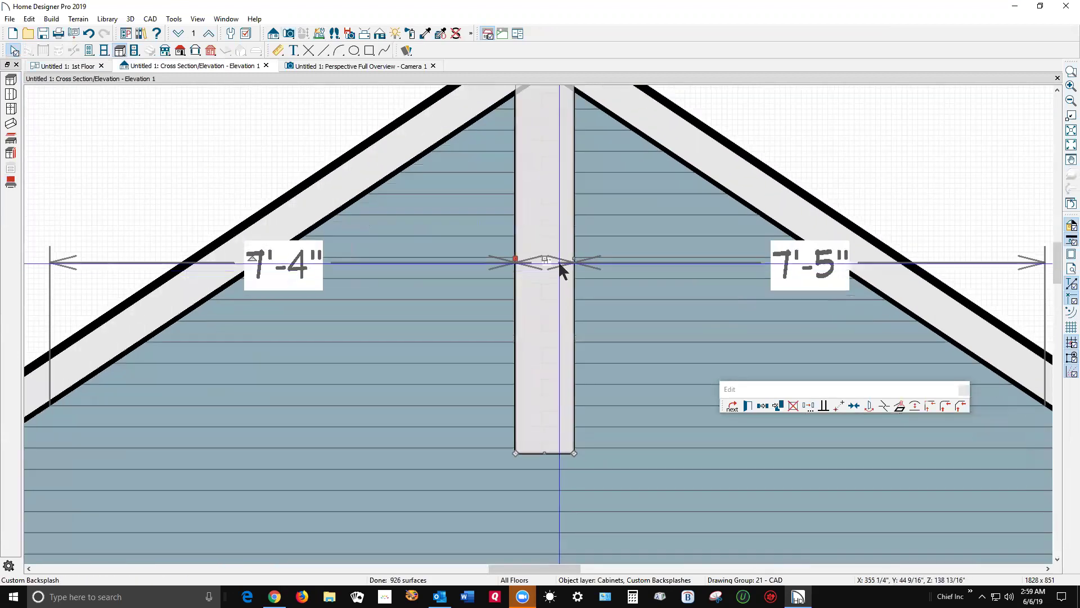
click(547, 260)
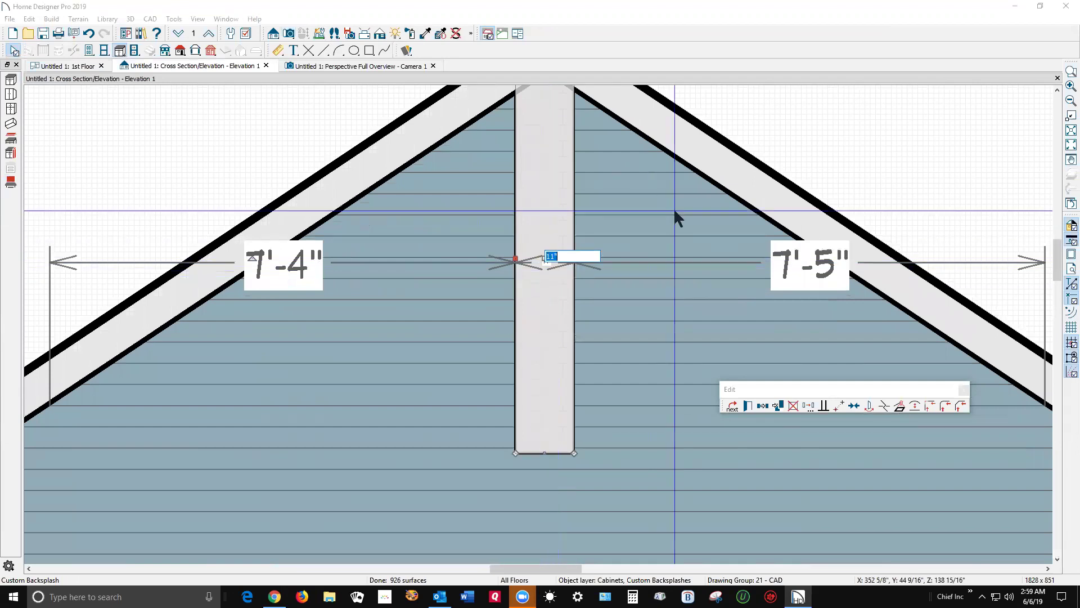
text(6)
key(Return)
Centre the strip on the gable wall, about 7'-7" from each side
scroll(582, 275, down, 2)
scroll(583, 276, down, 1)
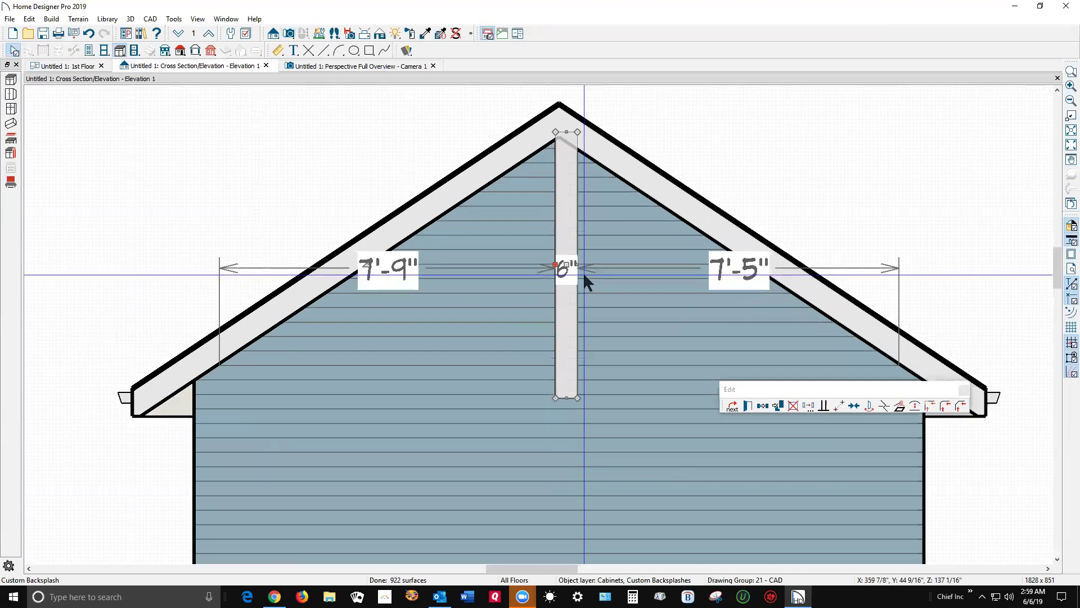
drag(564, 263, 558, 264)
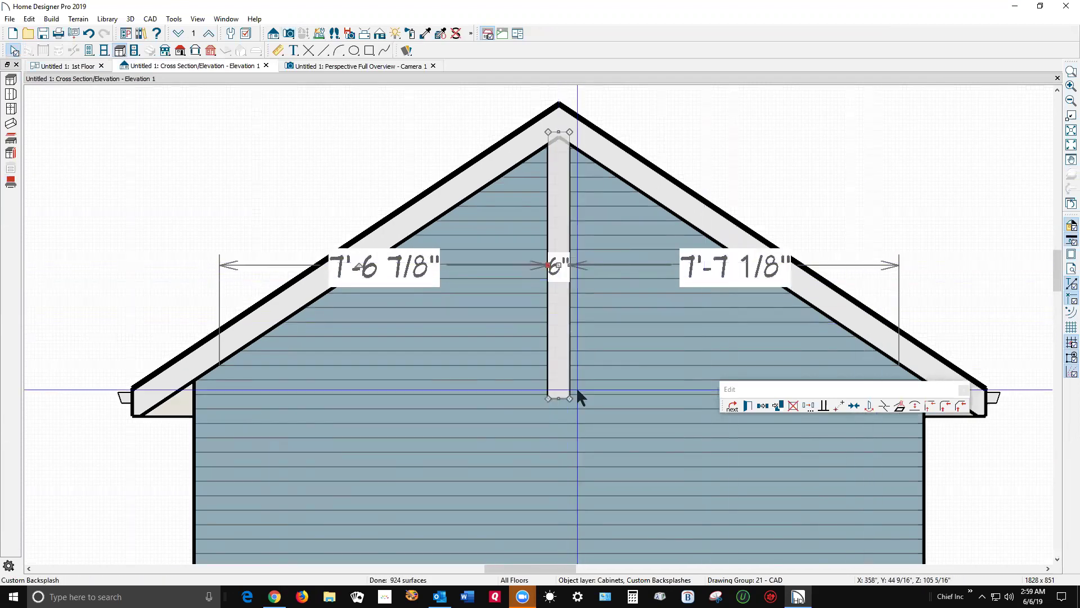
Give the strip a single 6"-thick Color - White material layer in place of White Tile
click(747, 405)
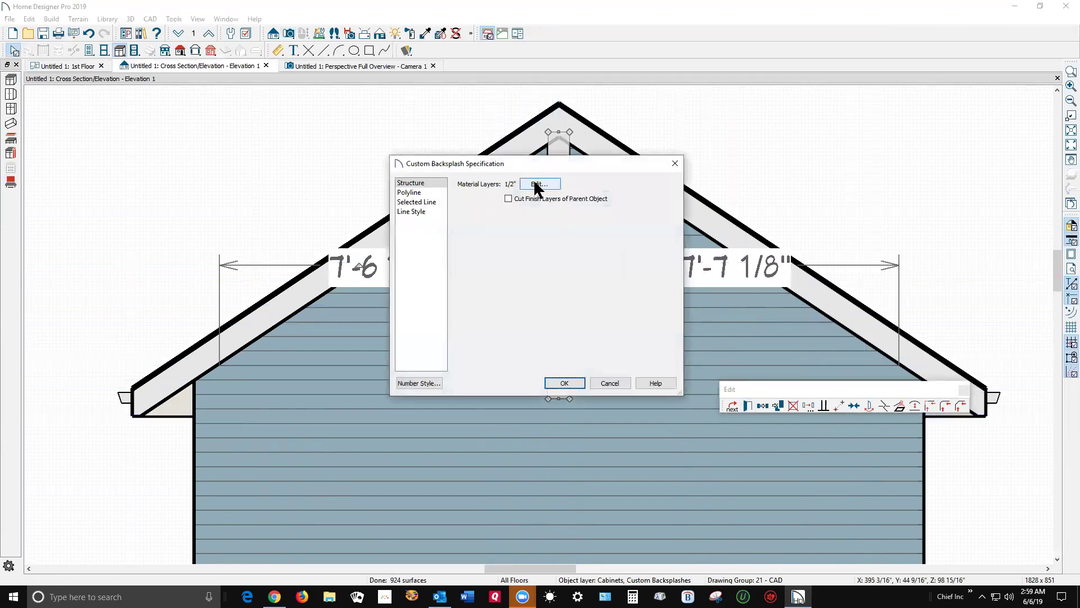
click(528, 185)
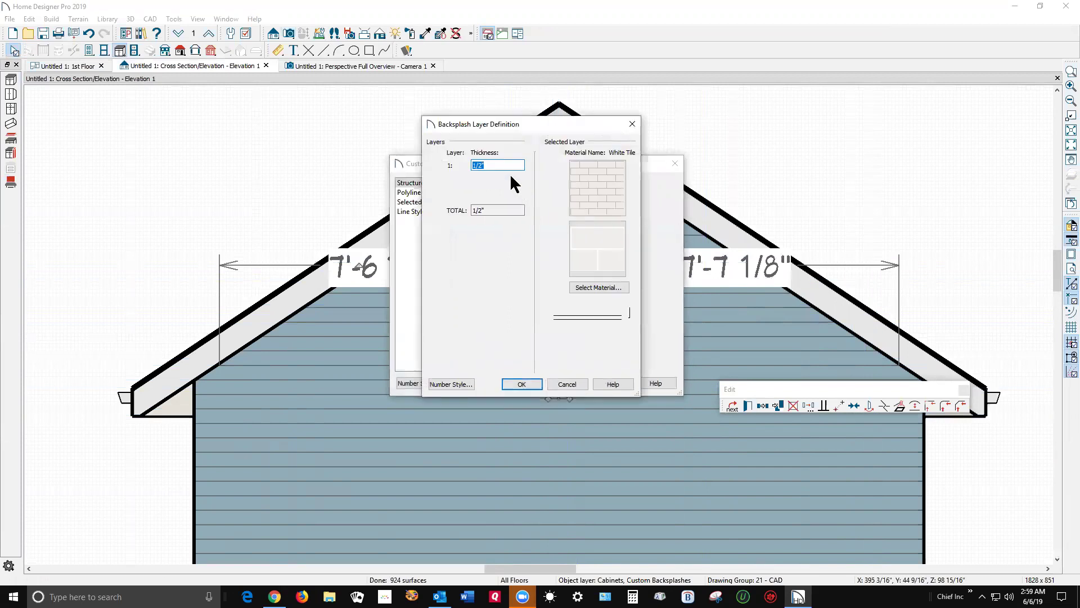
text(6)
click(617, 288)
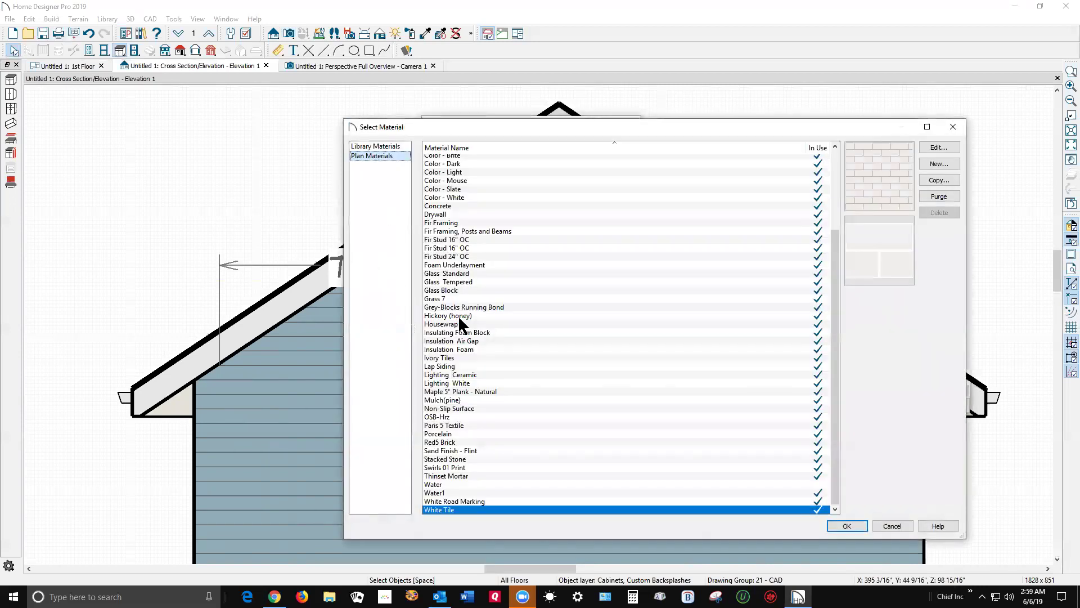
scroll(449, 264, up, 2)
click(456, 209)
click(460, 218)
click(847, 523)
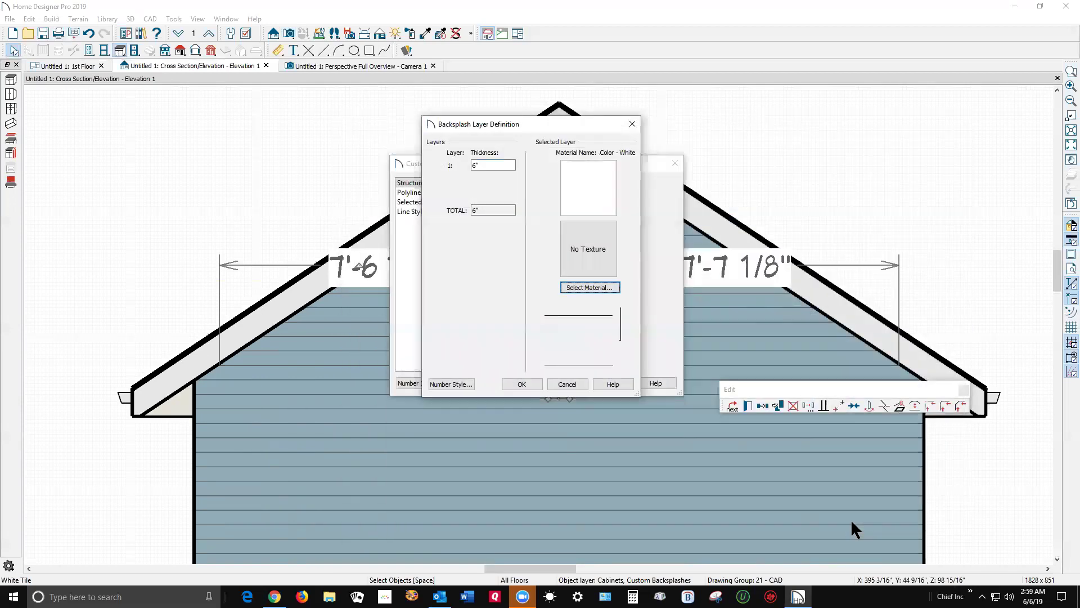
click(522, 384)
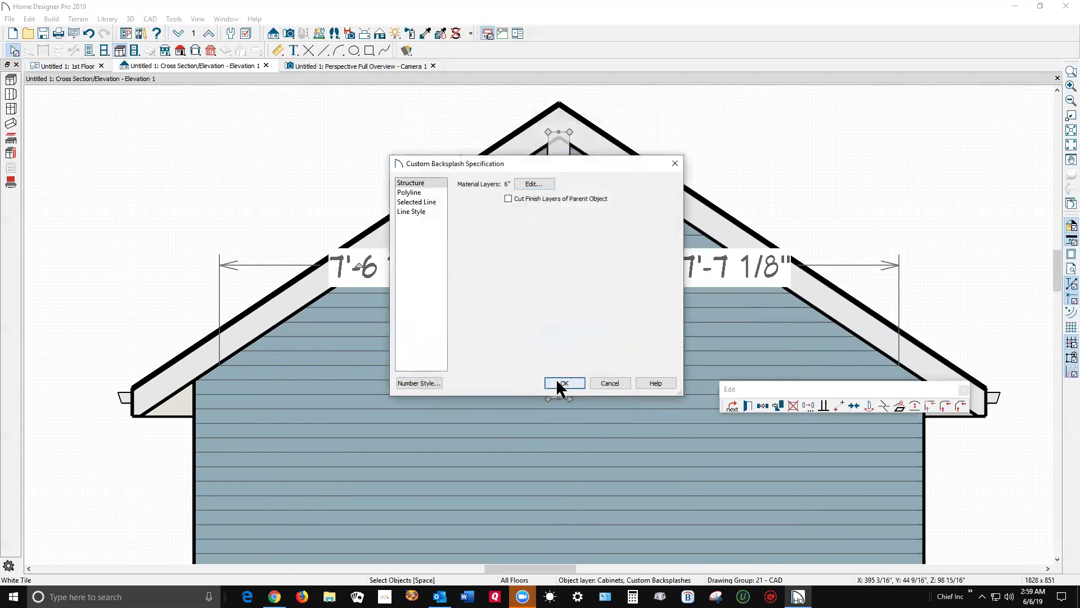
click(560, 385)
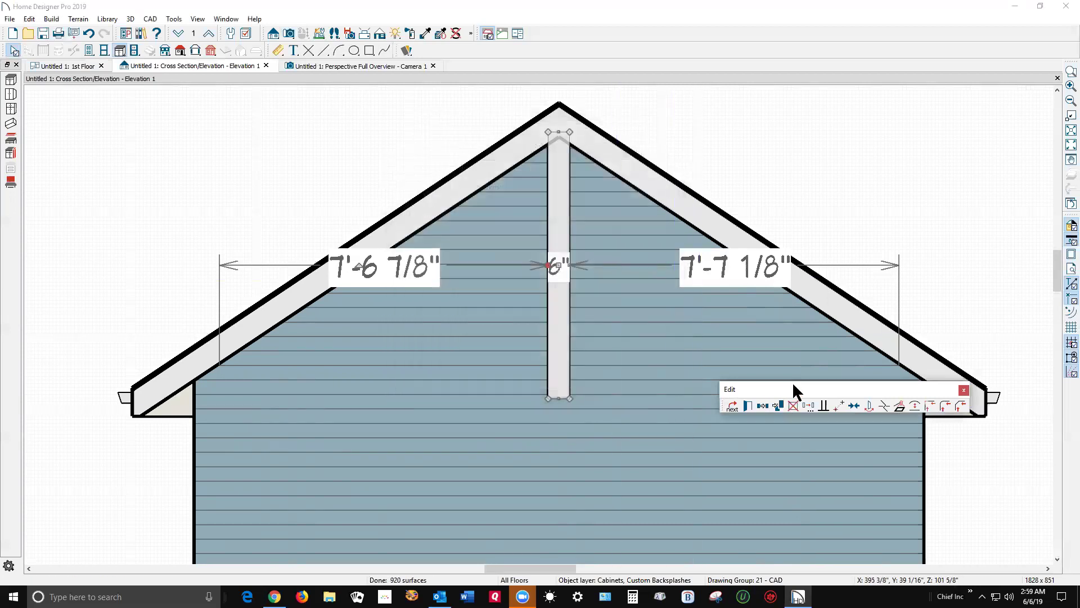
drag(792, 382, 793, 117)
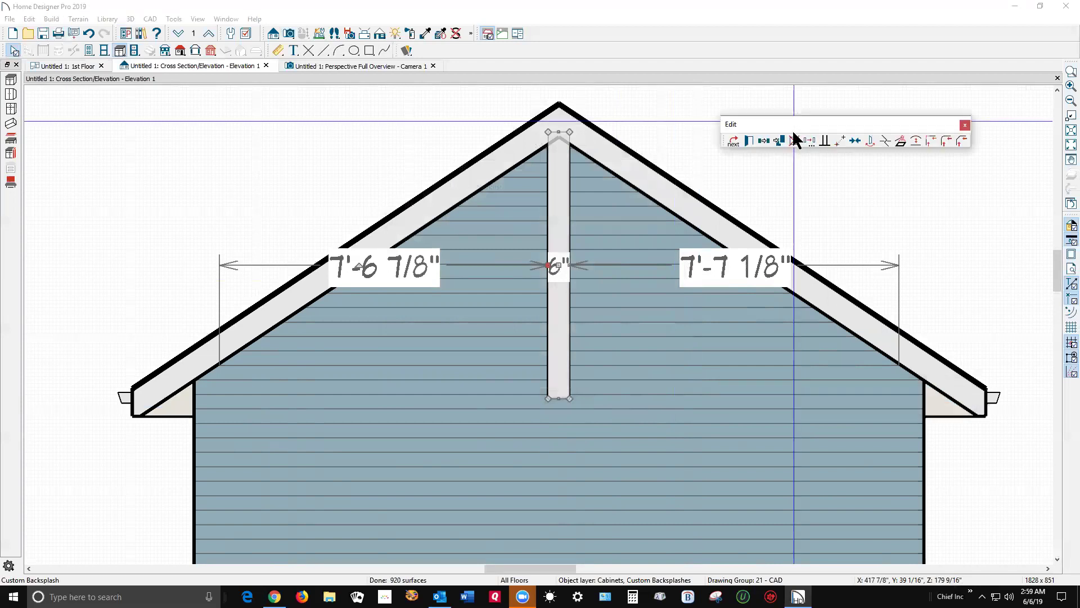
click(802, 176)
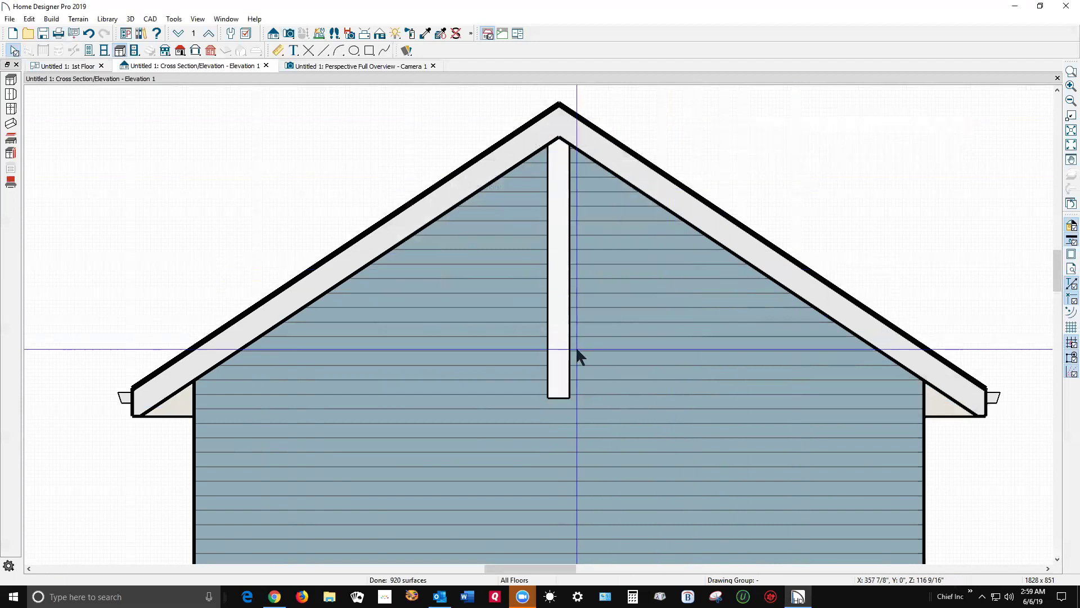
key(ctrl+Tab)
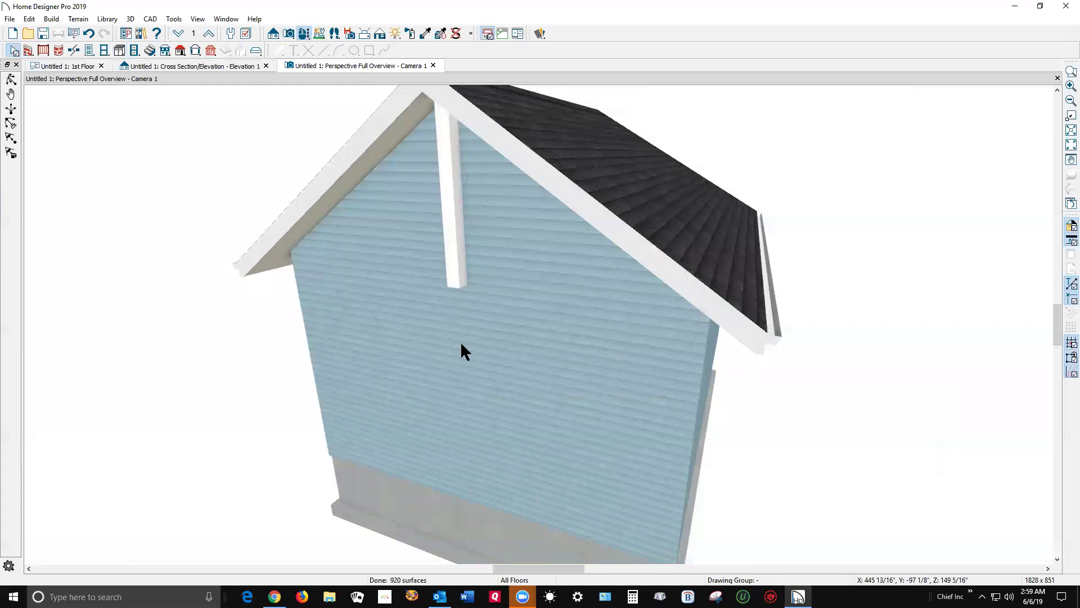
key(ctrl+Tab)
key(ctrl+Tab)
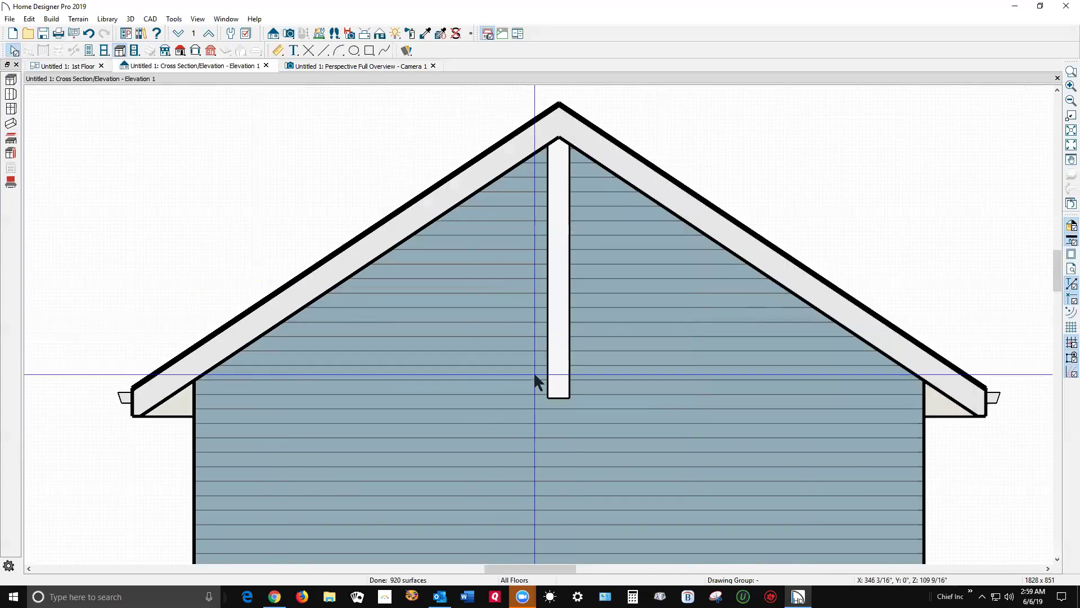
Mirror the king post strip and stretch the copy out toward the right wall as a horizontal strip
click(559, 389)
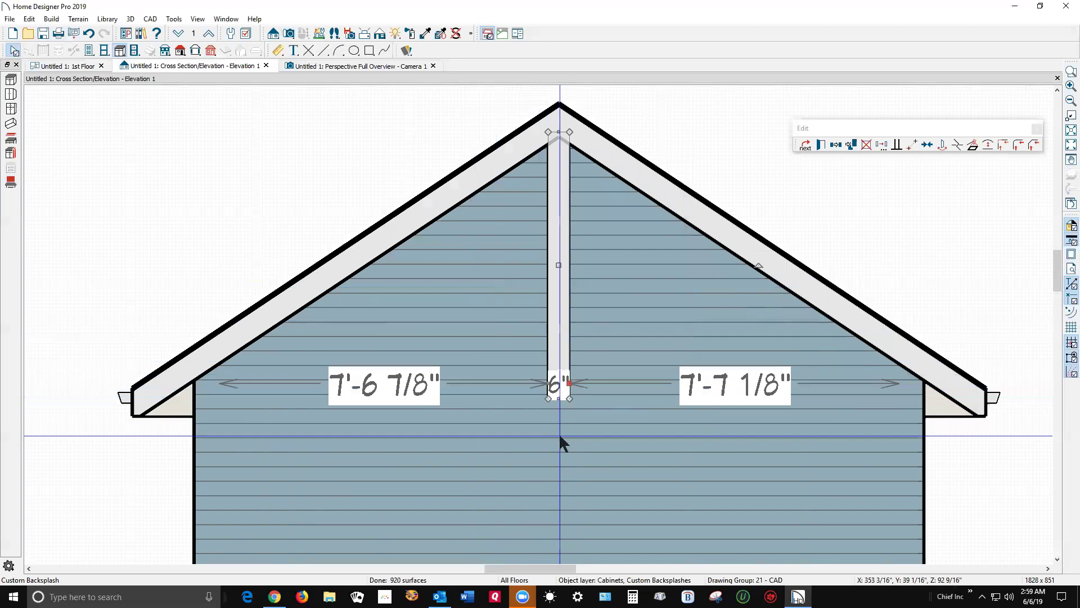
click(953, 141)
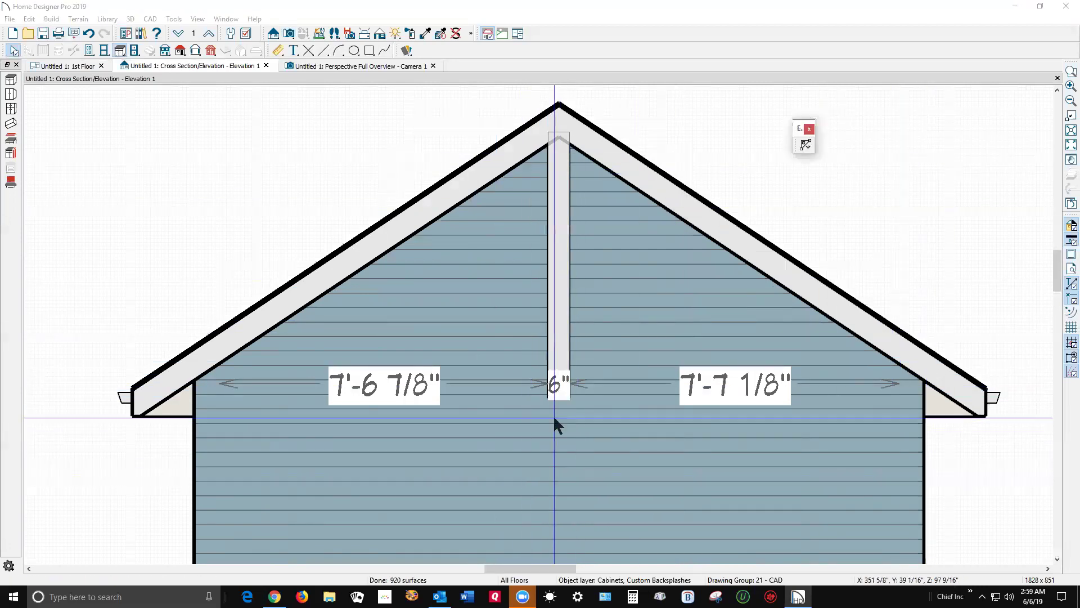
click(570, 374)
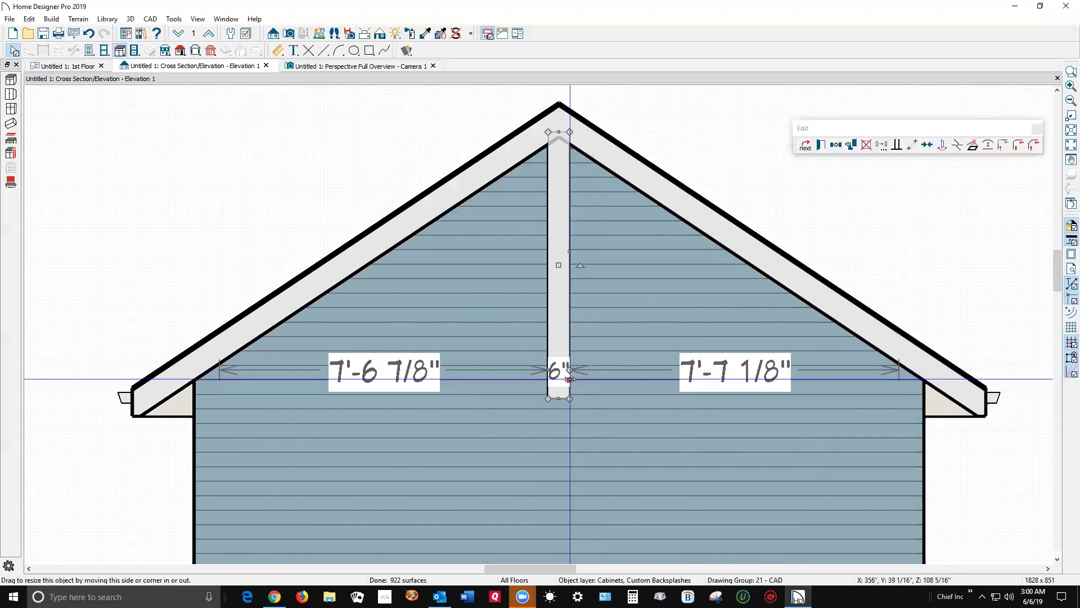
drag(569, 378, 924, 391)
key(Escape)
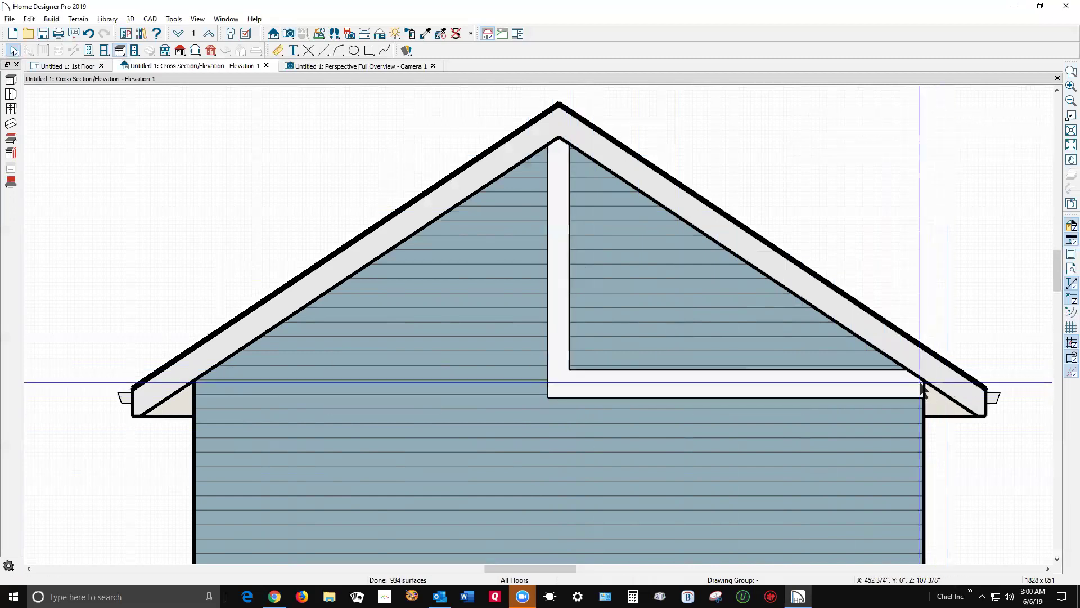
Thin the horizontal strip into a narrow chord by moving its top and bottom edges
click(773, 374)
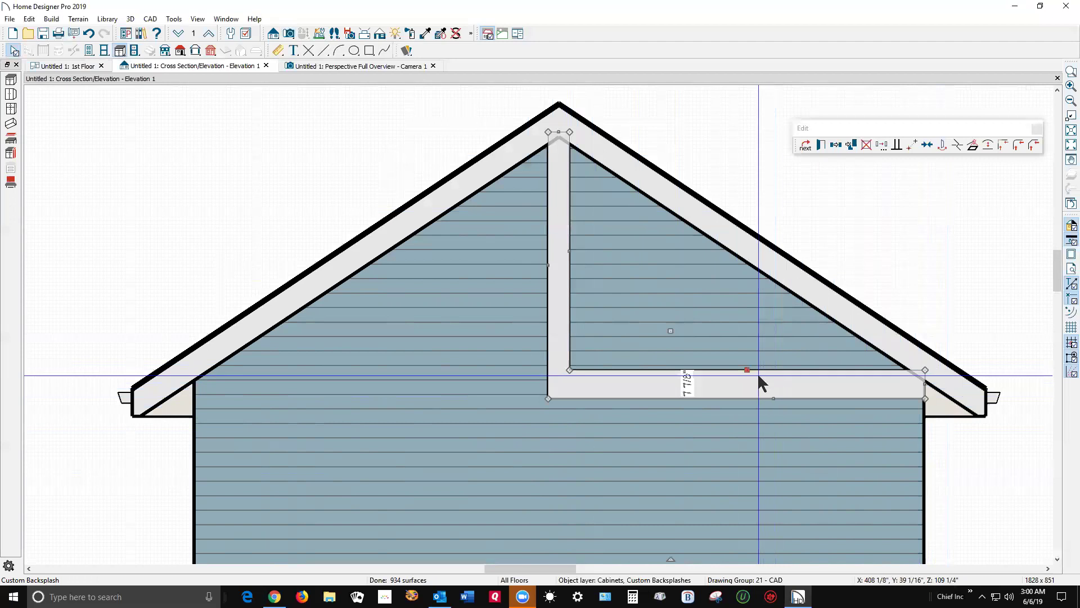
drag(749, 369, 749, 341)
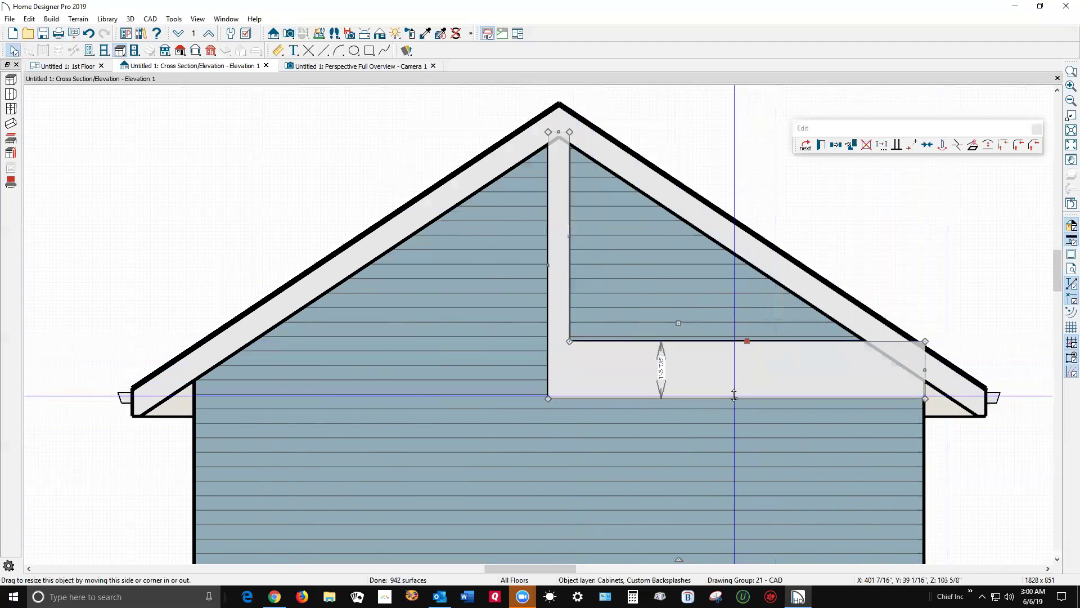
drag(739, 397, 925, 379)
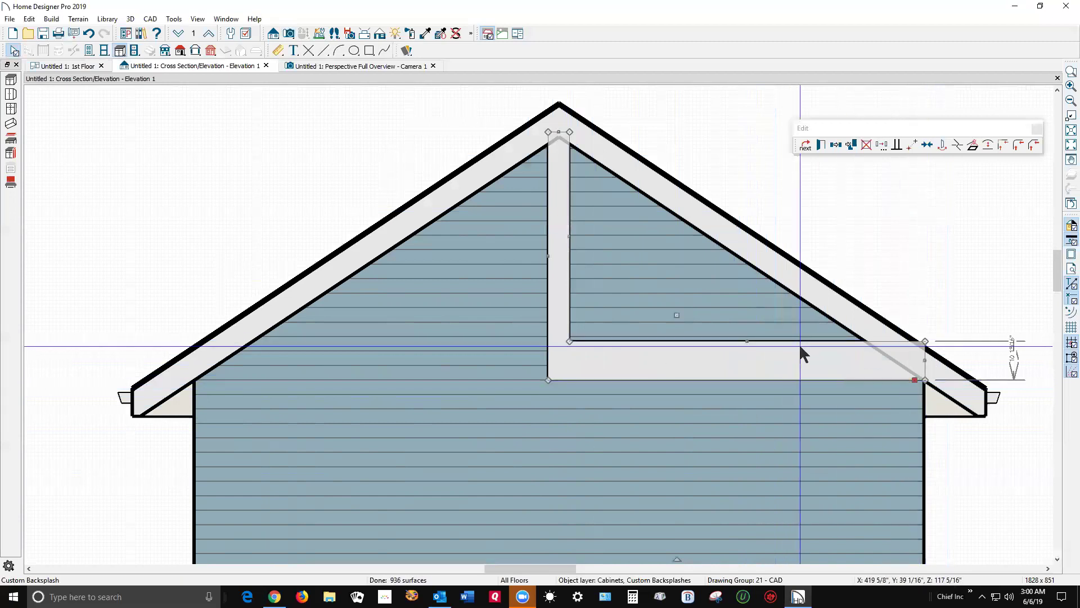
key(Escape)
click(752, 344)
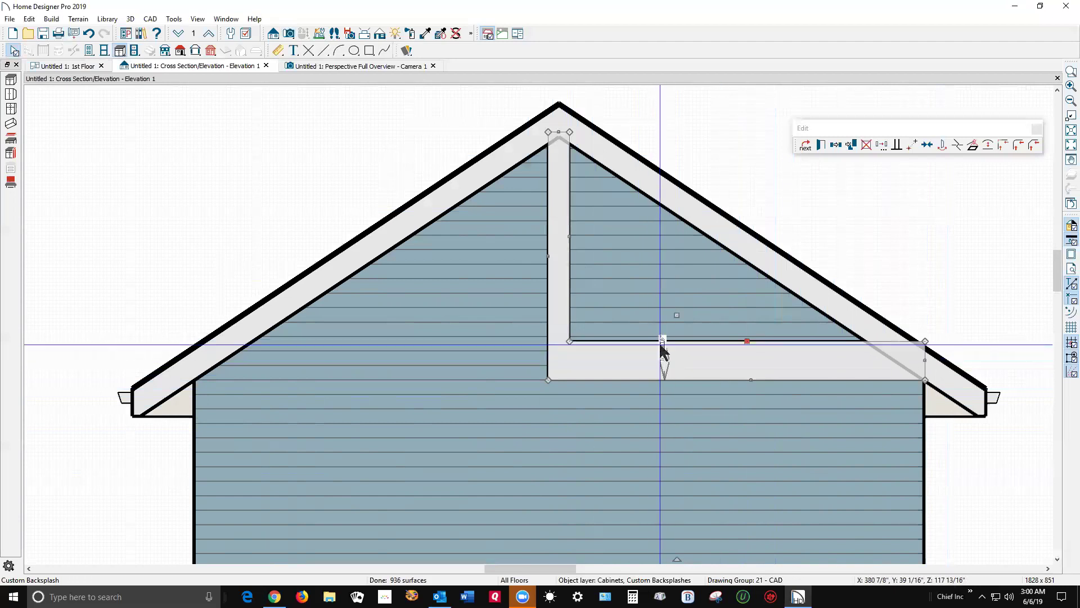
scroll(661, 362, up, 1)
scroll(662, 362, up, 1)
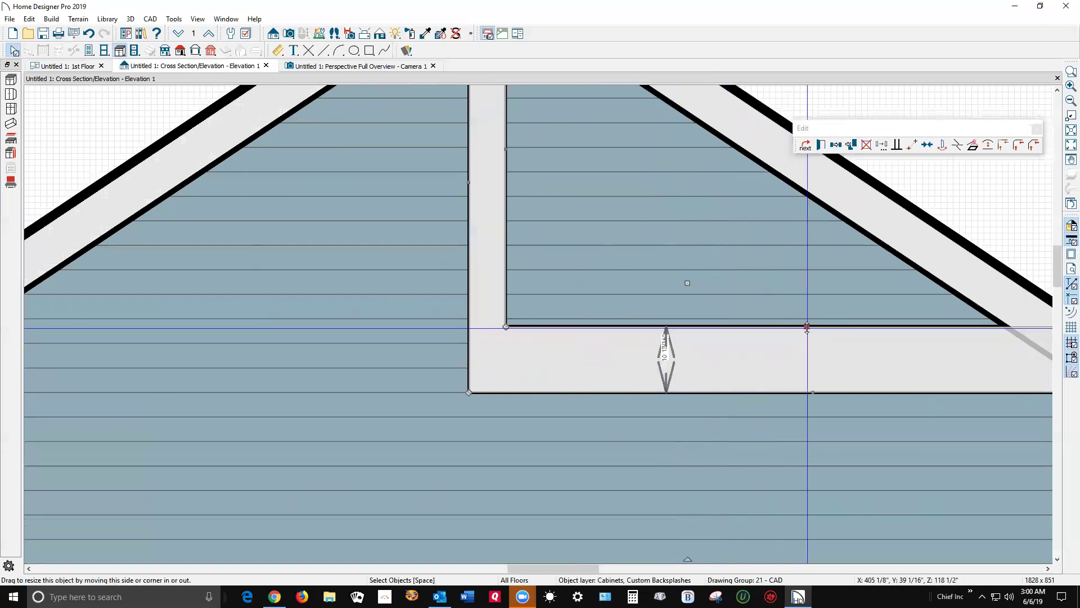
drag(807, 326, 813, 354)
scroll(897, 389, down, 5)
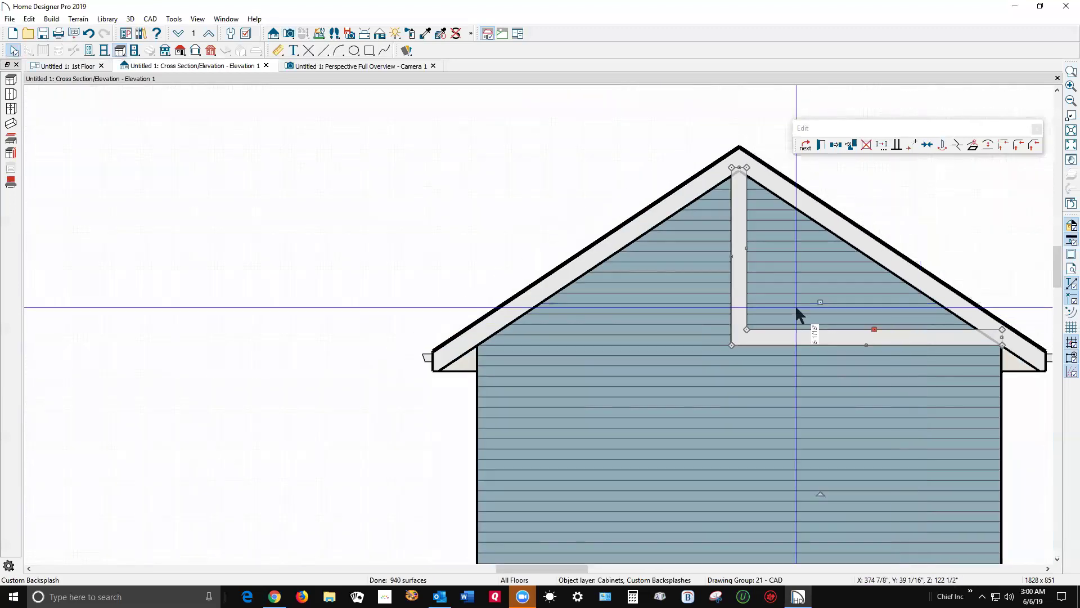
scroll(795, 305, up, 2)
scroll(795, 305, down, 1)
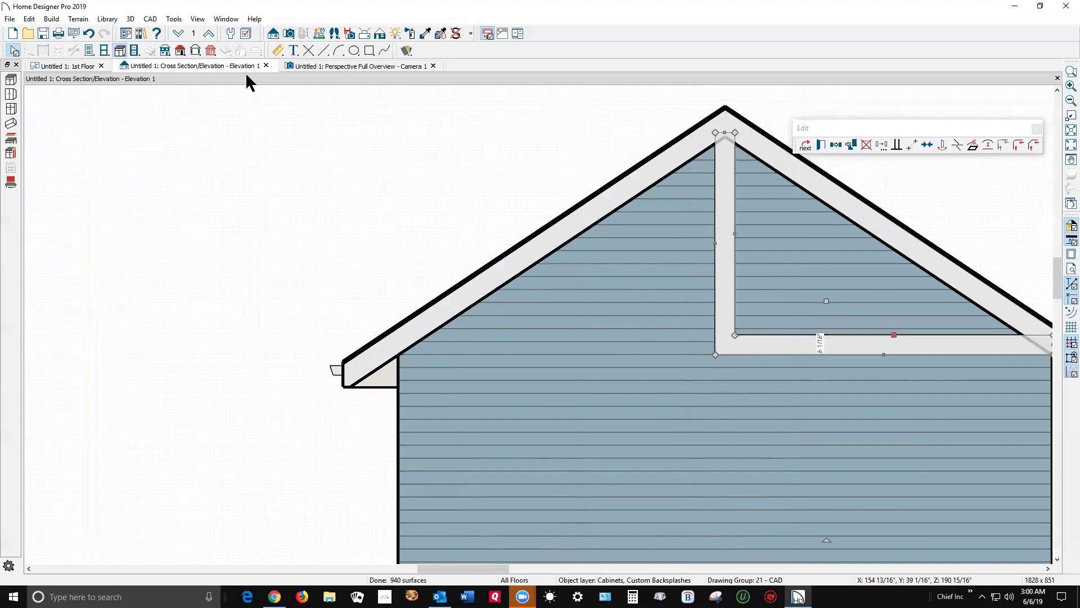
Join the chord to the king post and extend its left end out to the left eave
click(957, 146)
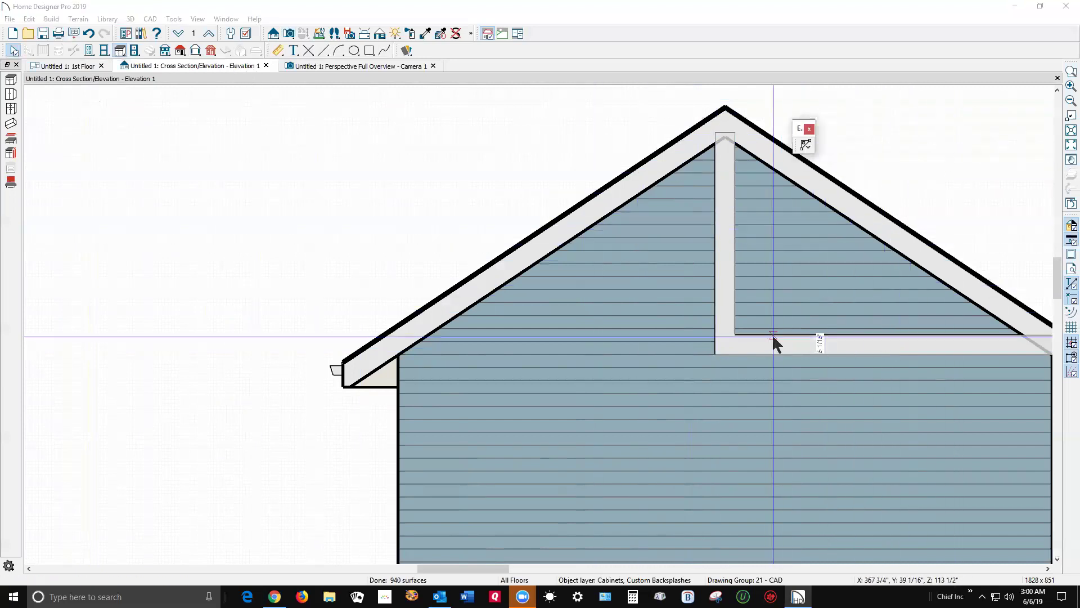
click(710, 335)
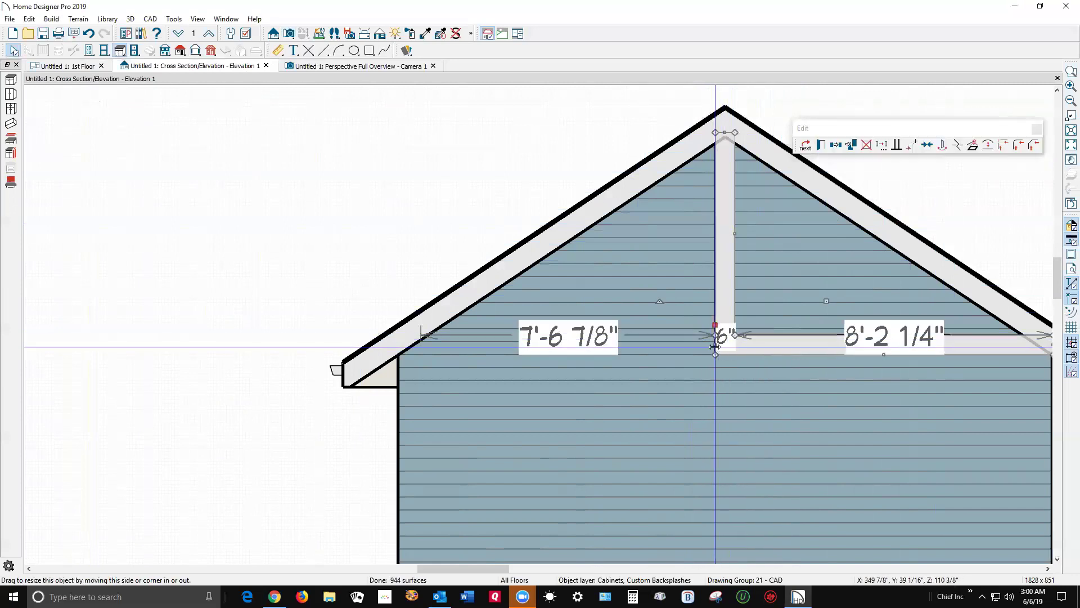
drag(715, 346, 396, 364)
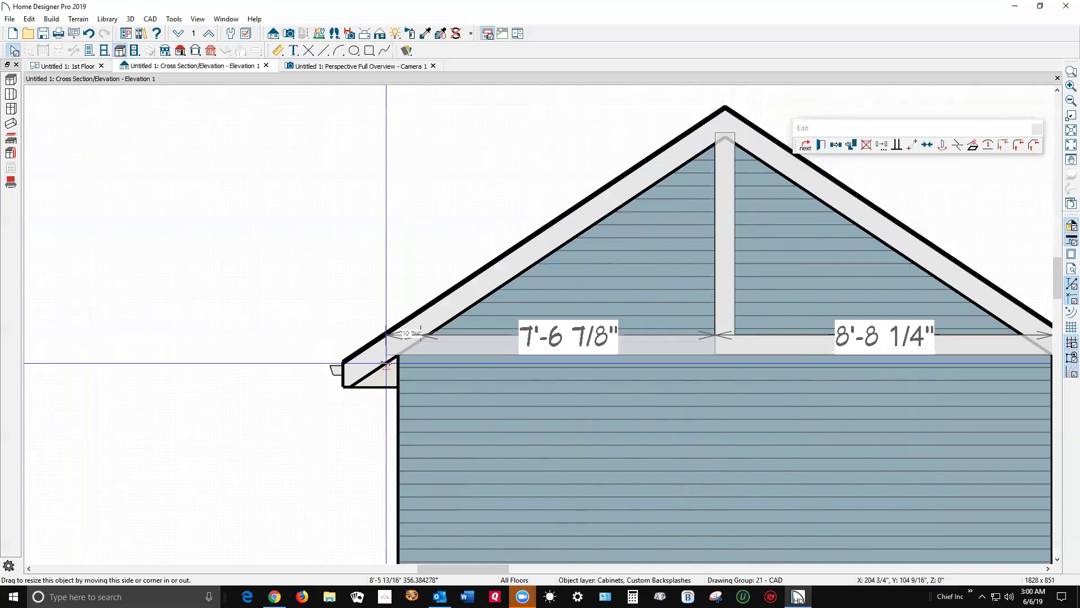
drag(386, 364, 490, 397)
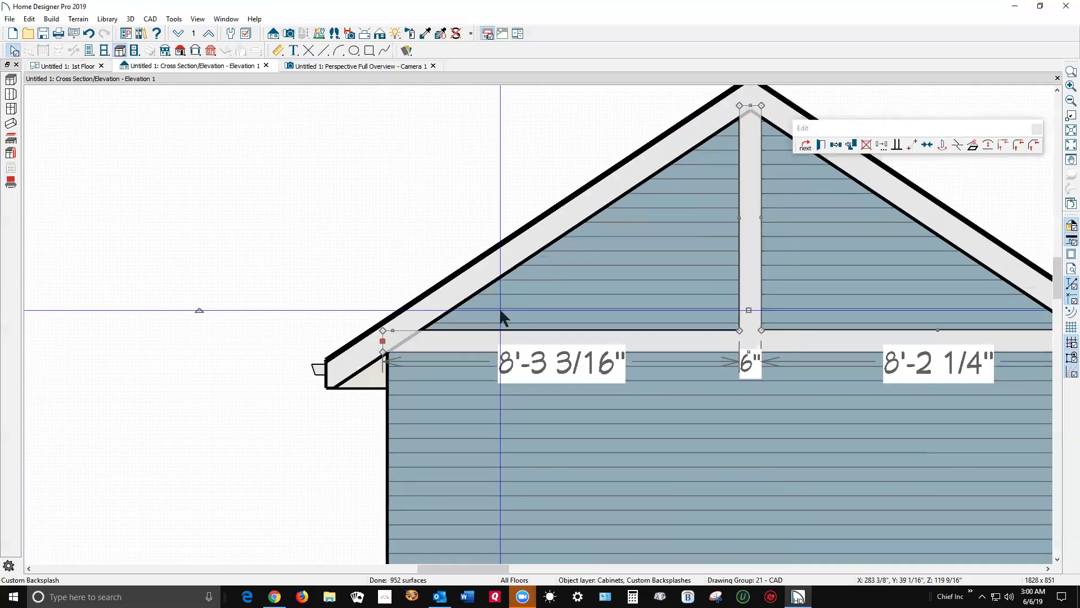
scroll(394, 208, down, 3)
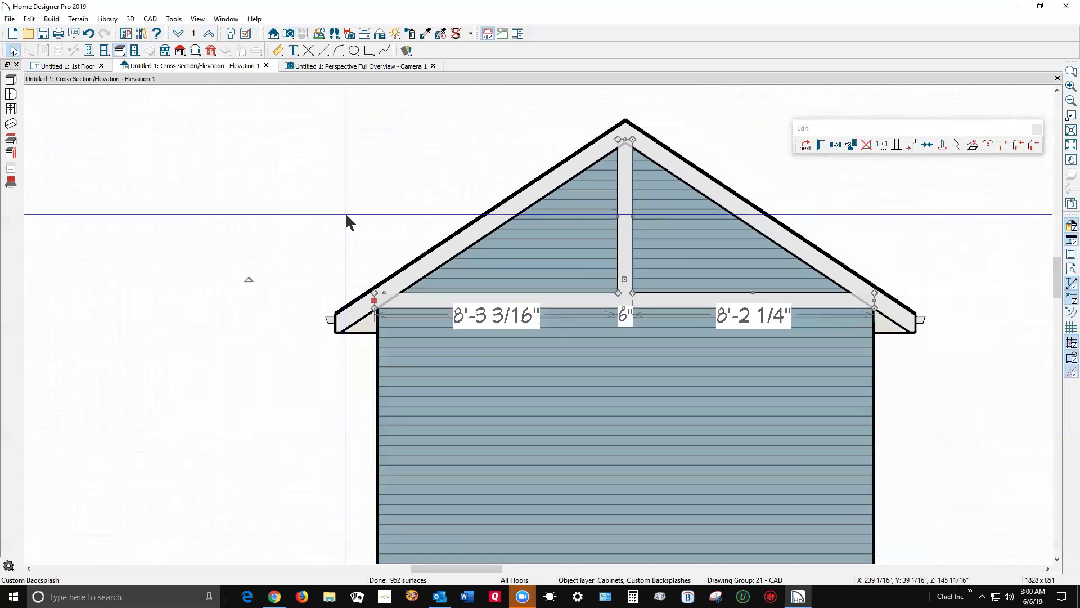
click(464, 151)
scroll(585, 150, up, 2)
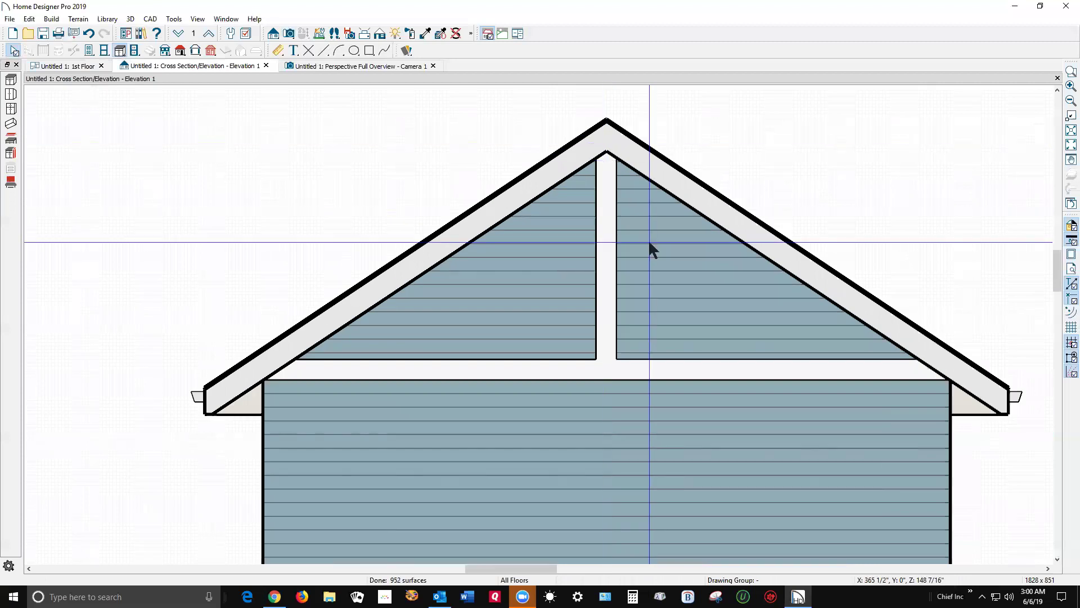
Draw a 45° line from the king post base up toward the right rafter
click(319, 47)
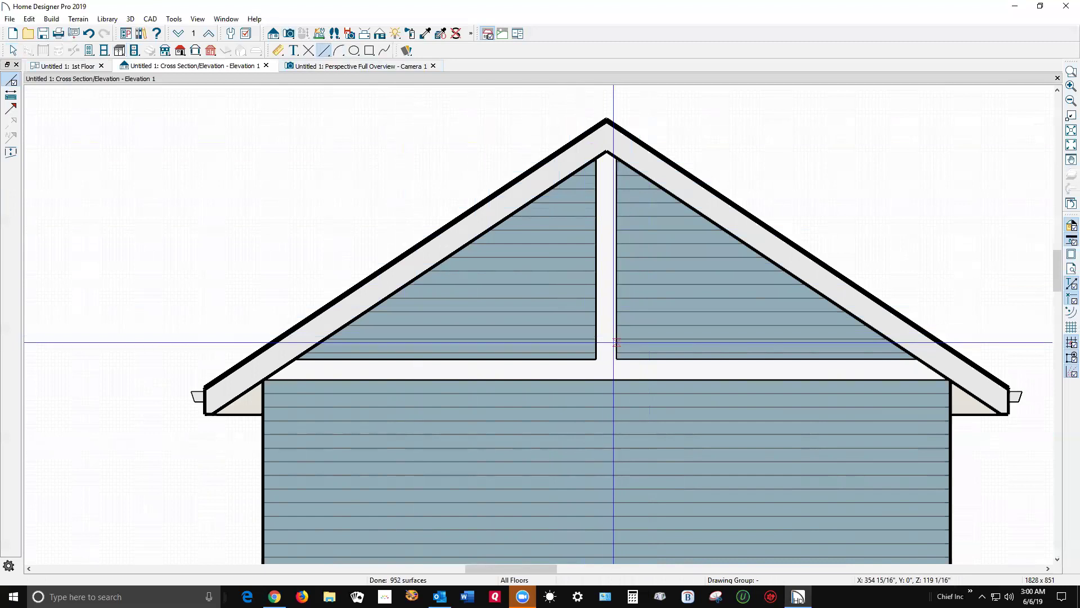
drag(618, 338, 778, 176)
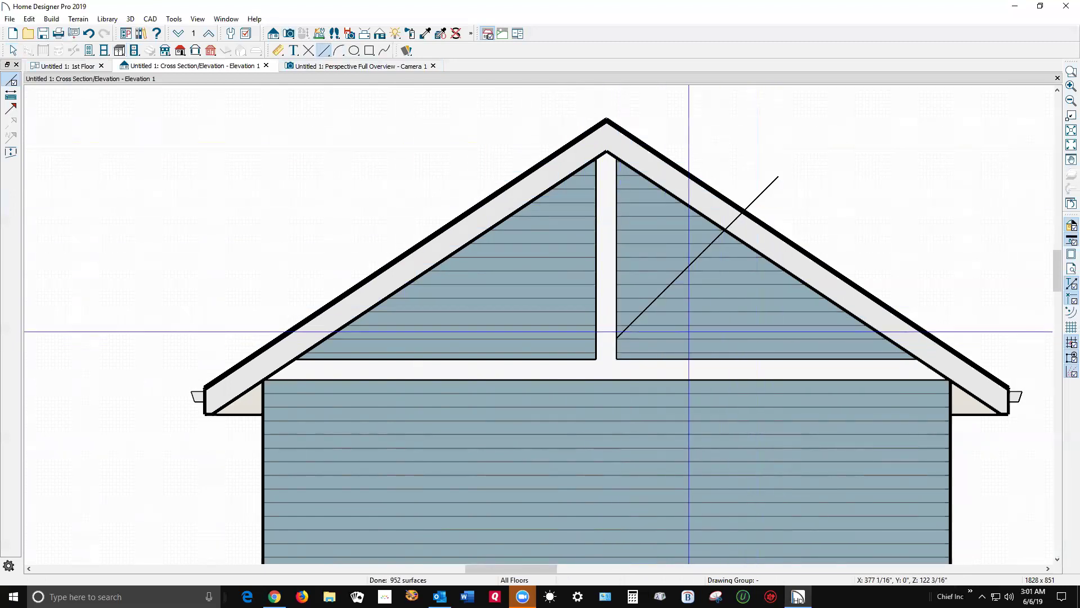
double_click(683, 272)
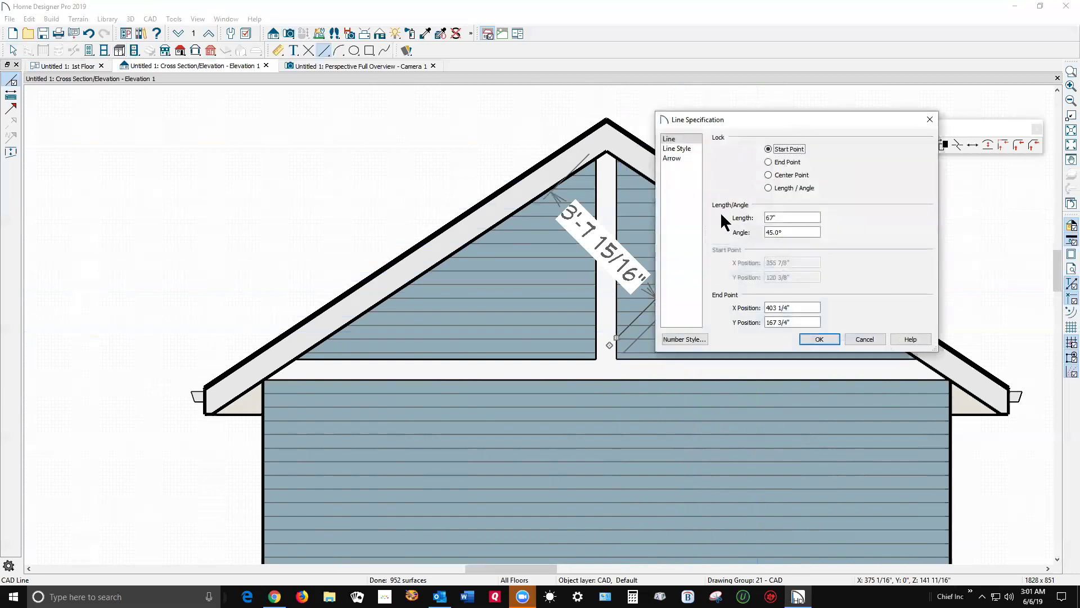
click(680, 147)
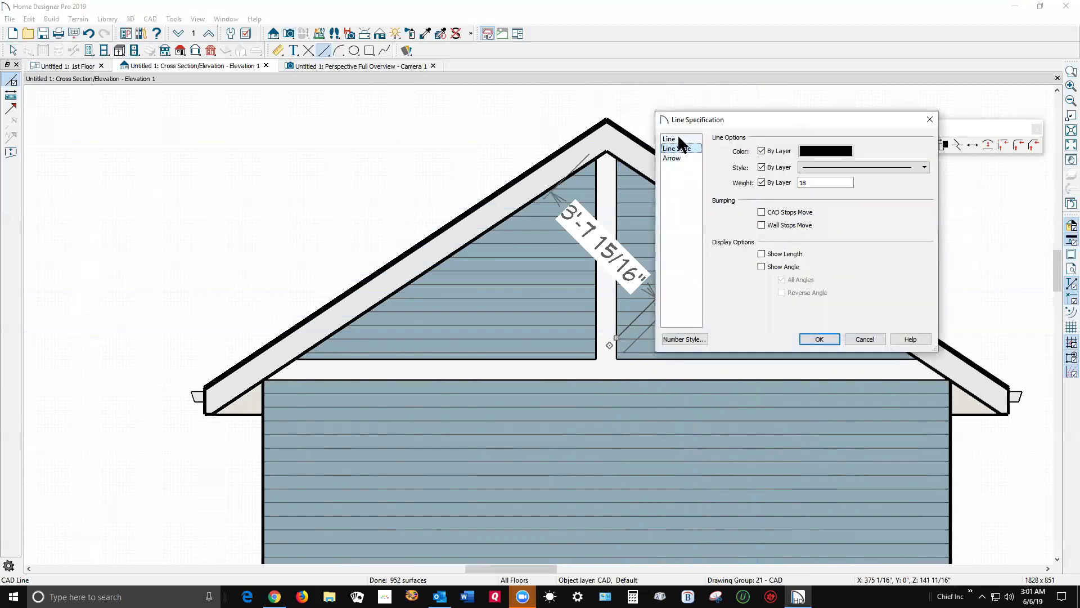
click(676, 139)
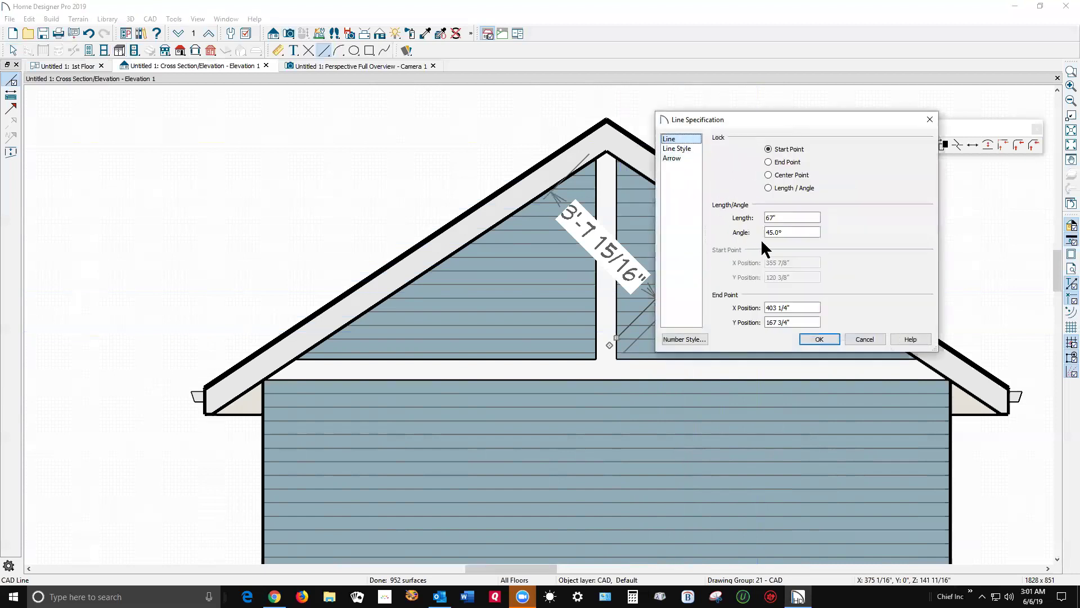
click(864, 339)
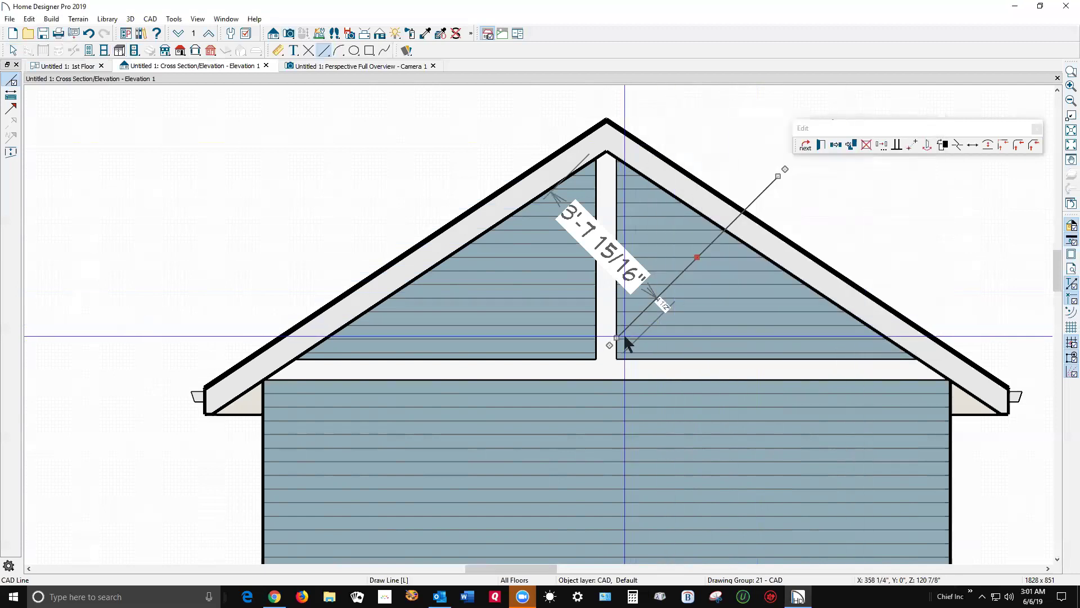
key(space)
click(608, 354)
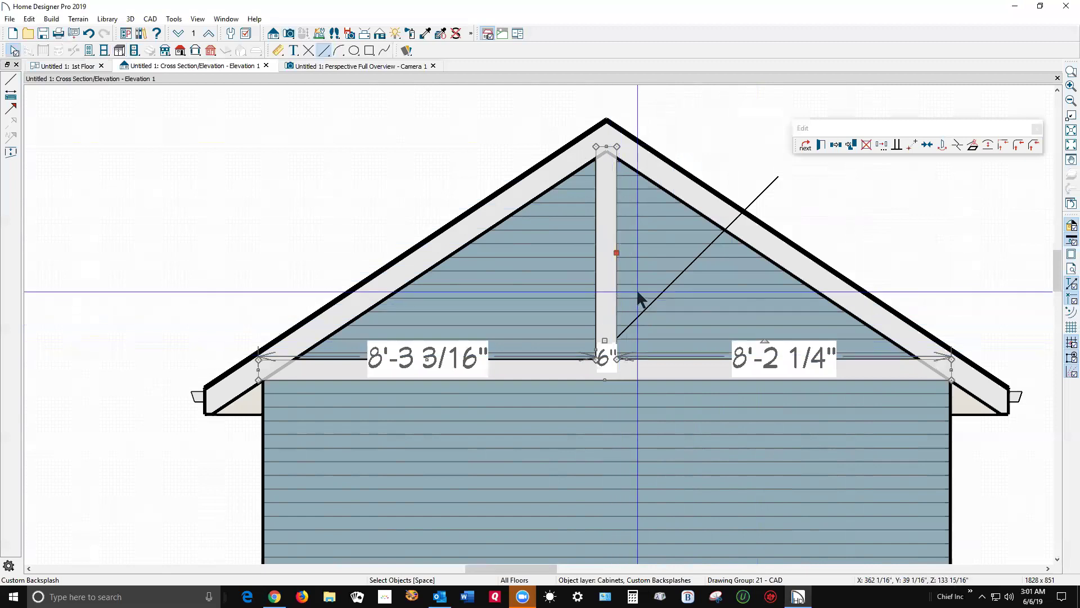
key(Escape)
Add a parallel copy of the diagonal line, setting its offset to 6 and then -6
right_click(680, 269)
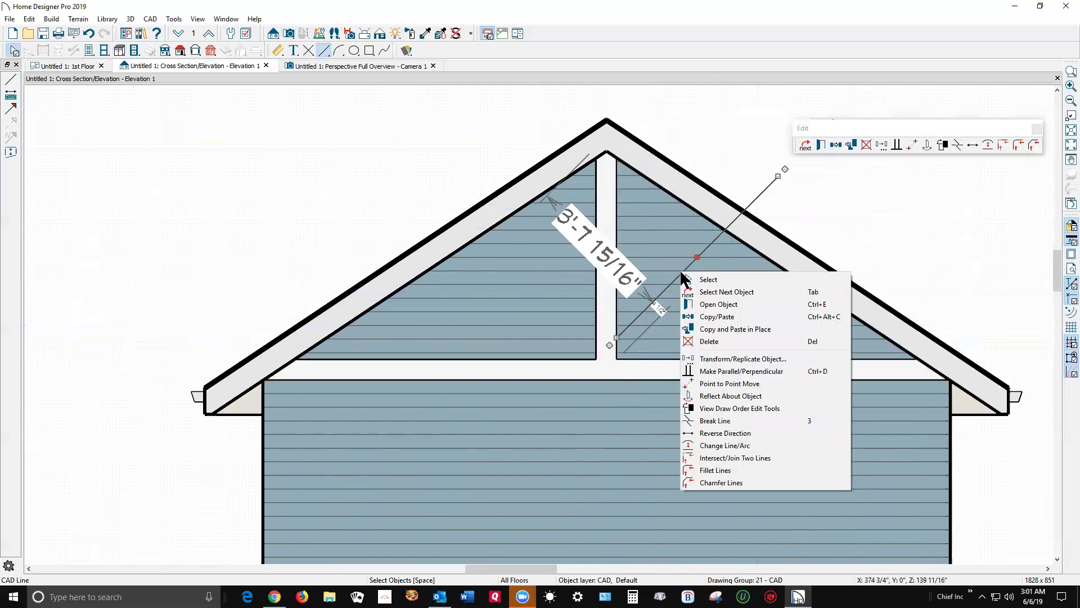
click(723, 313)
drag(697, 257, 704, 276)
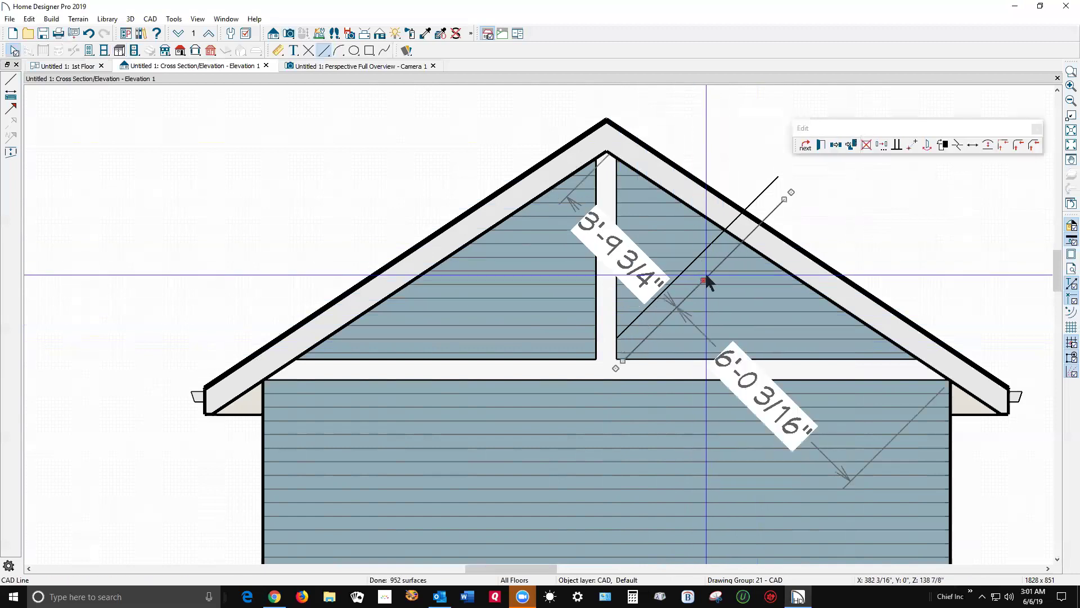
click(669, 298)
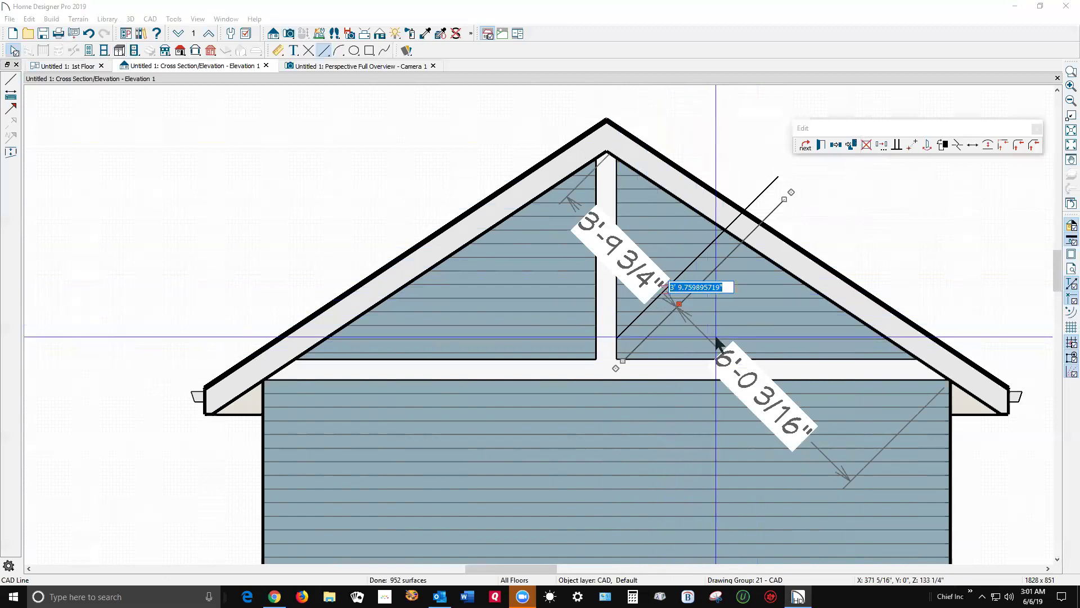
text(6)
key(Return)
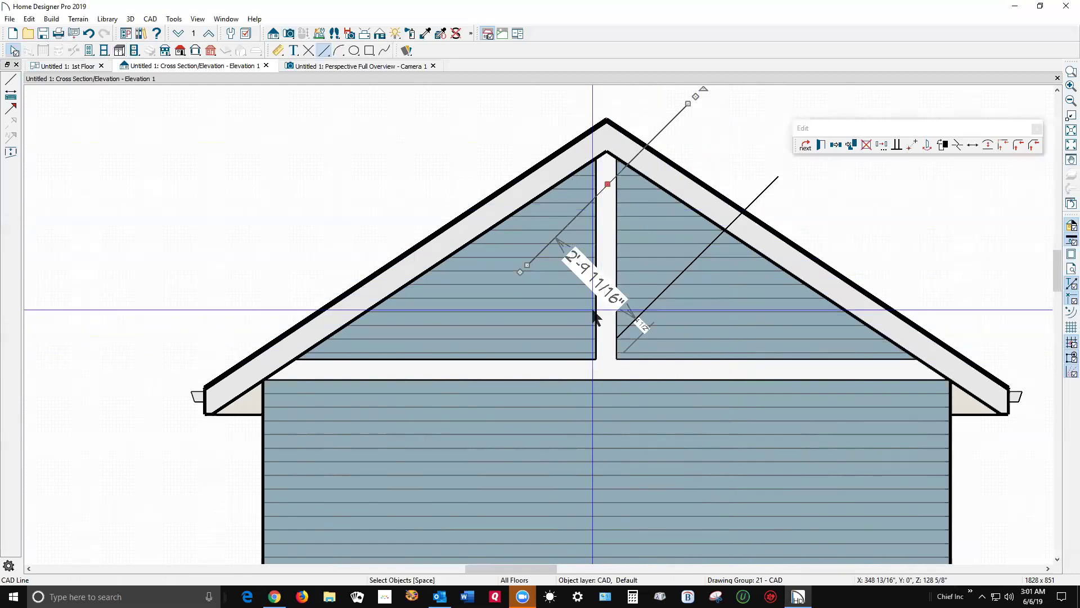
click(593, 278)
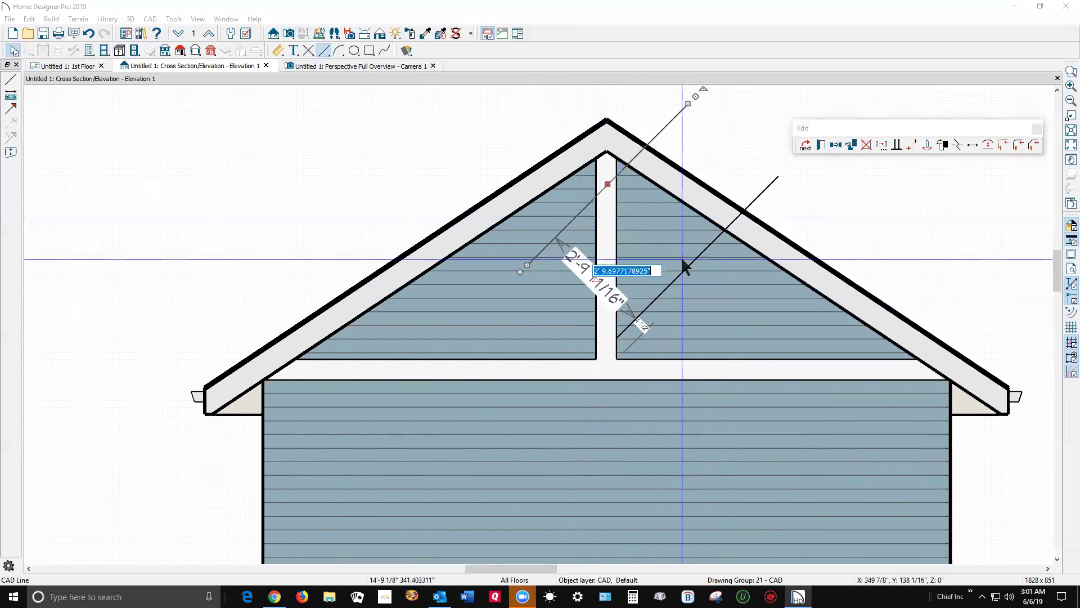
text(-6)
key(Return)
key(Escape)
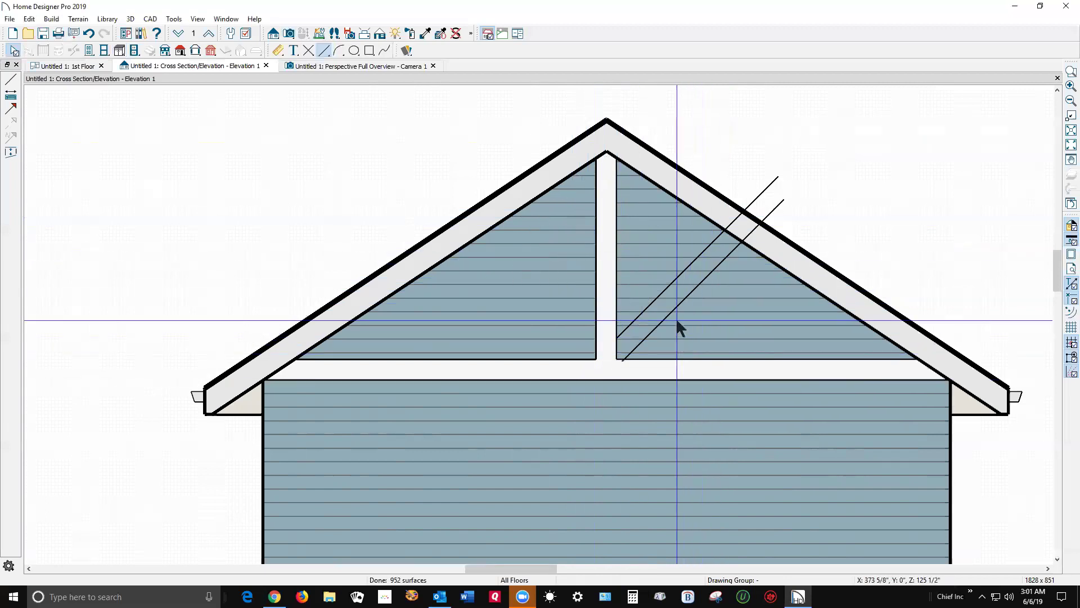
Add a corner to the king post trim and pull it up the diagonal to the right rafter
scroll(677, 323, up, 3)
scroll(676, 321, down, 2)
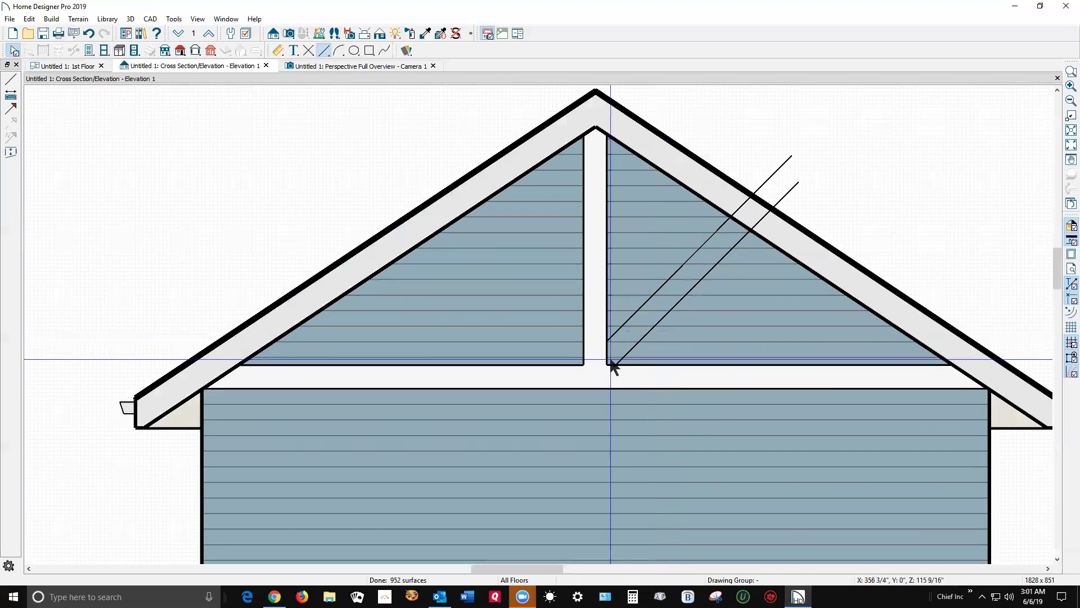
click(597, 278)
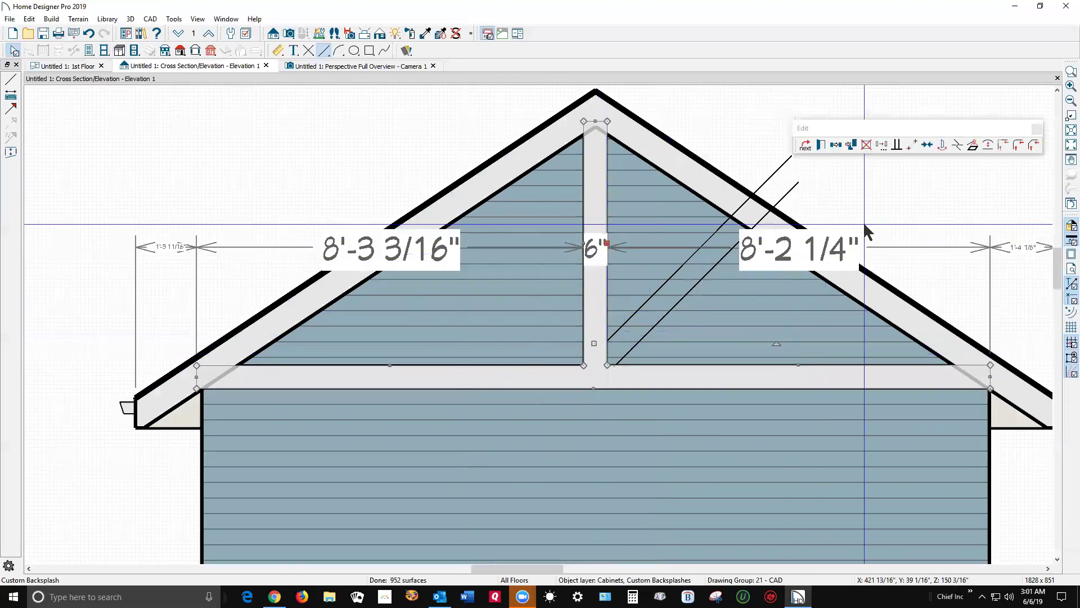
click(954, 144)
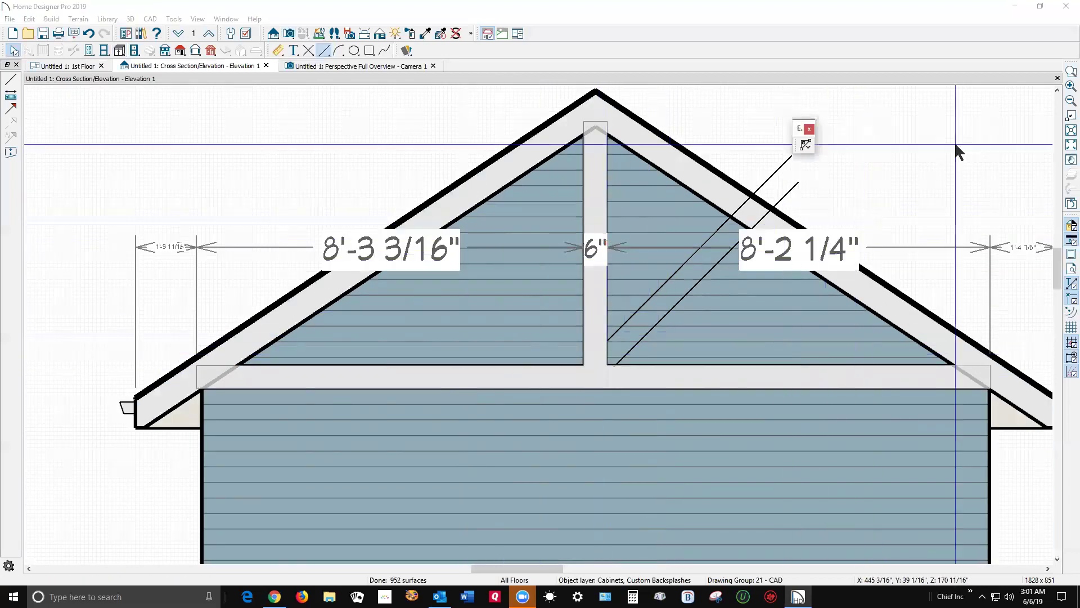
click(606, 344)
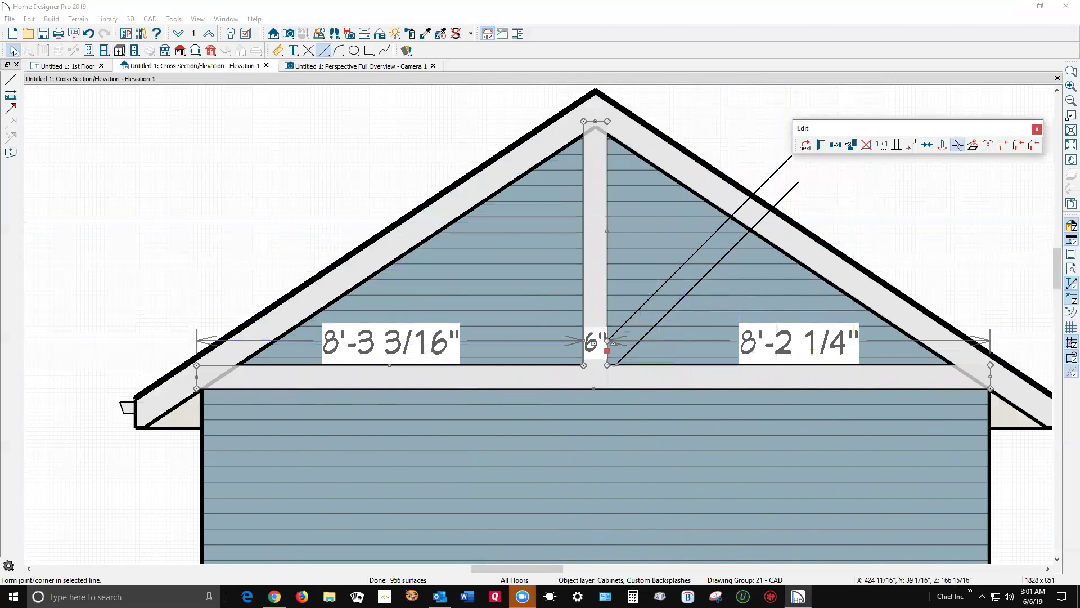
click(956, 148)
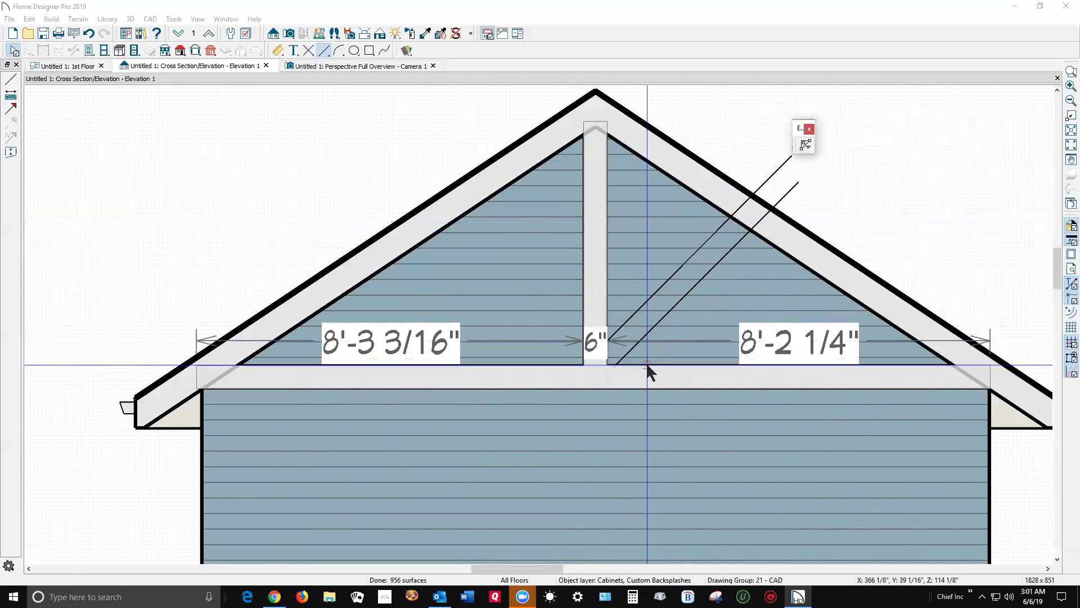
click(611, 363)
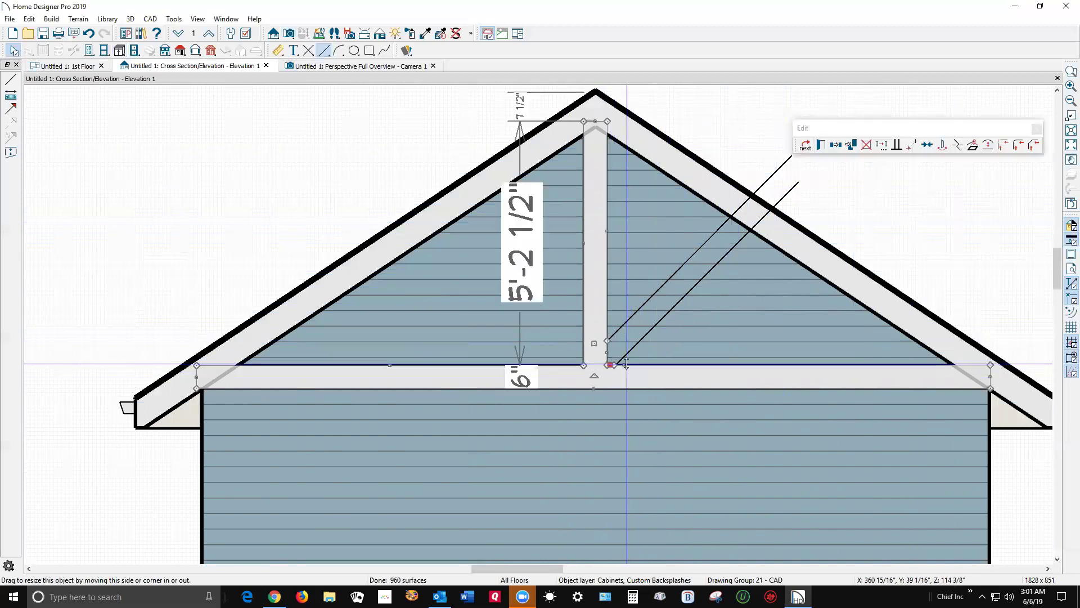
drag(608, 365, 631, 355)
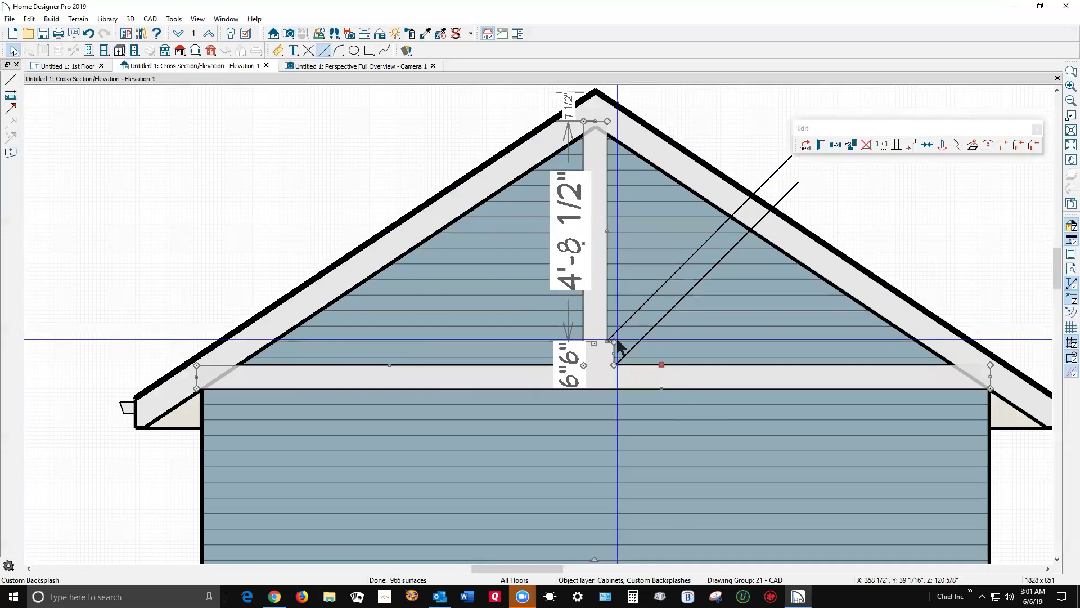
drag(614, 340, 741, 205)
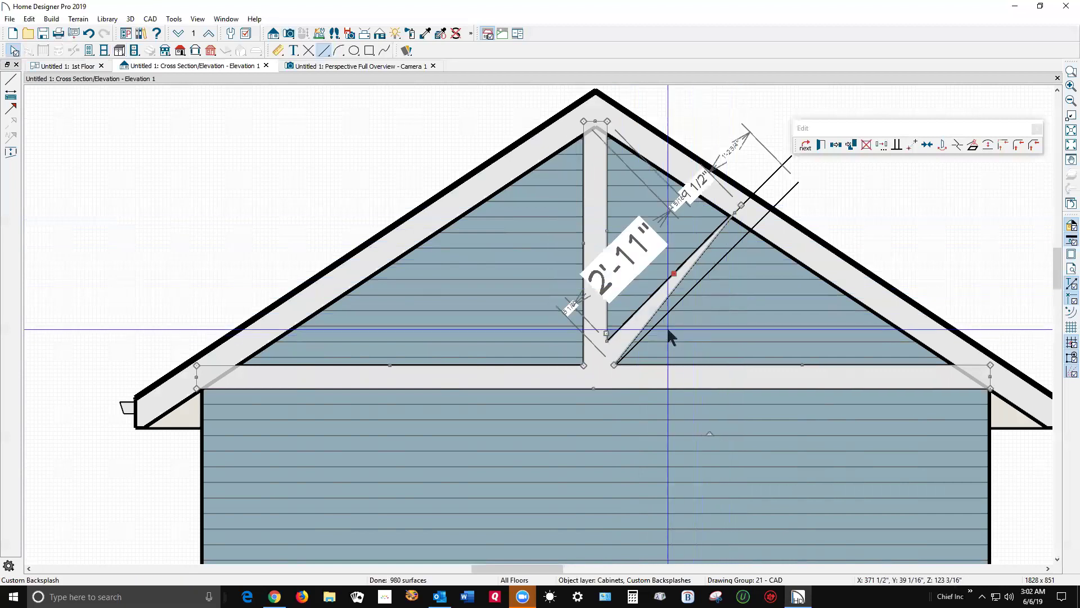
click(958, 145)
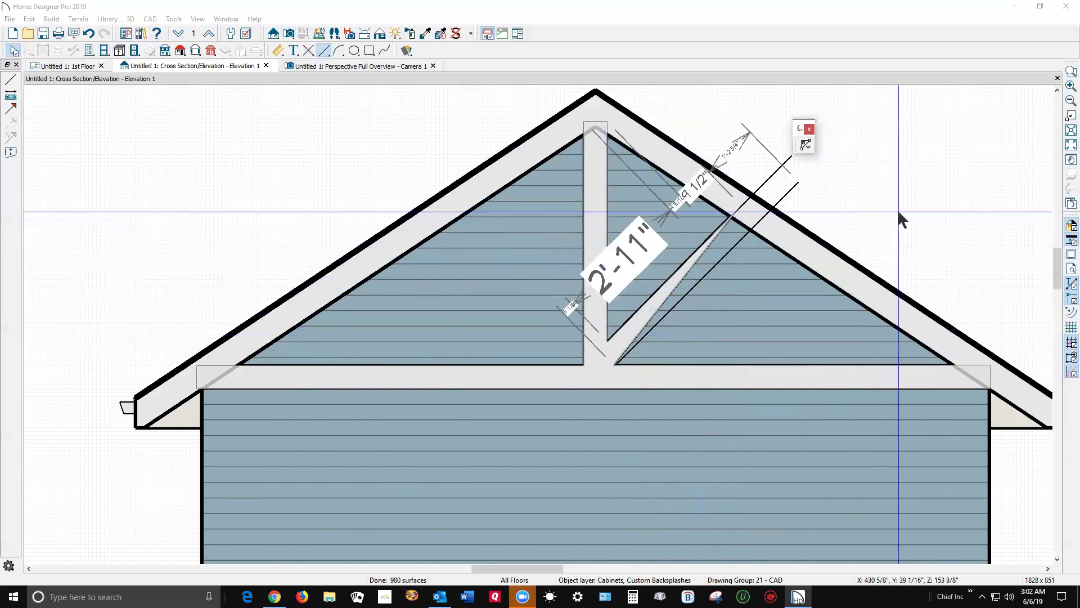
drag(679, 291, 761, 215)
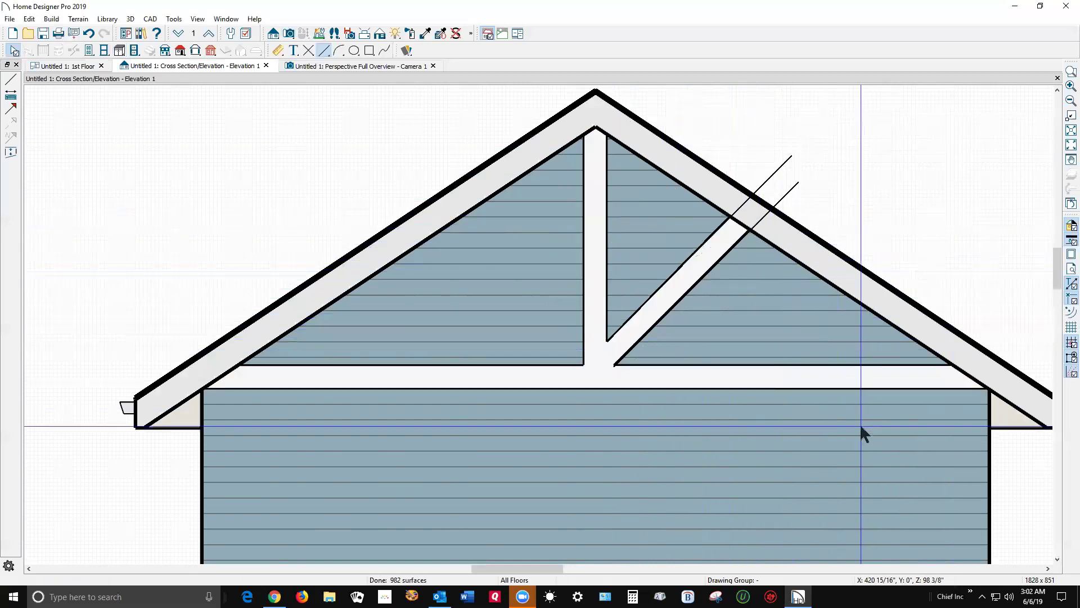
Glance at the 3D view, then show the 1st Floor plan zoomed on the 16'-8" by 24'-1" room
key(ctrl+Tab)
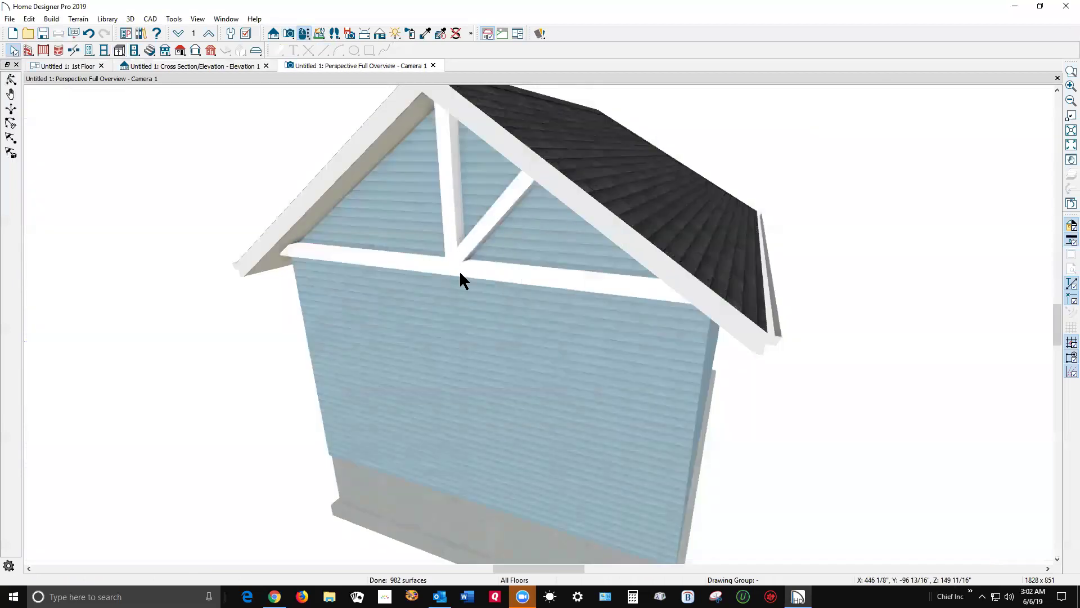
key(ctrl+Tab)
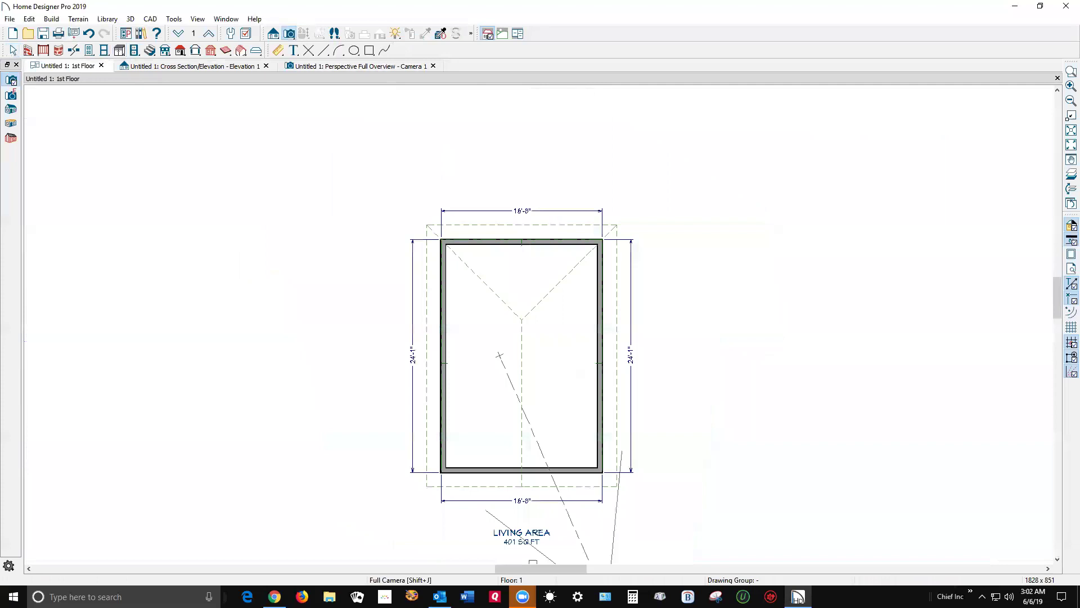
scroll(534, 528, up, 2)
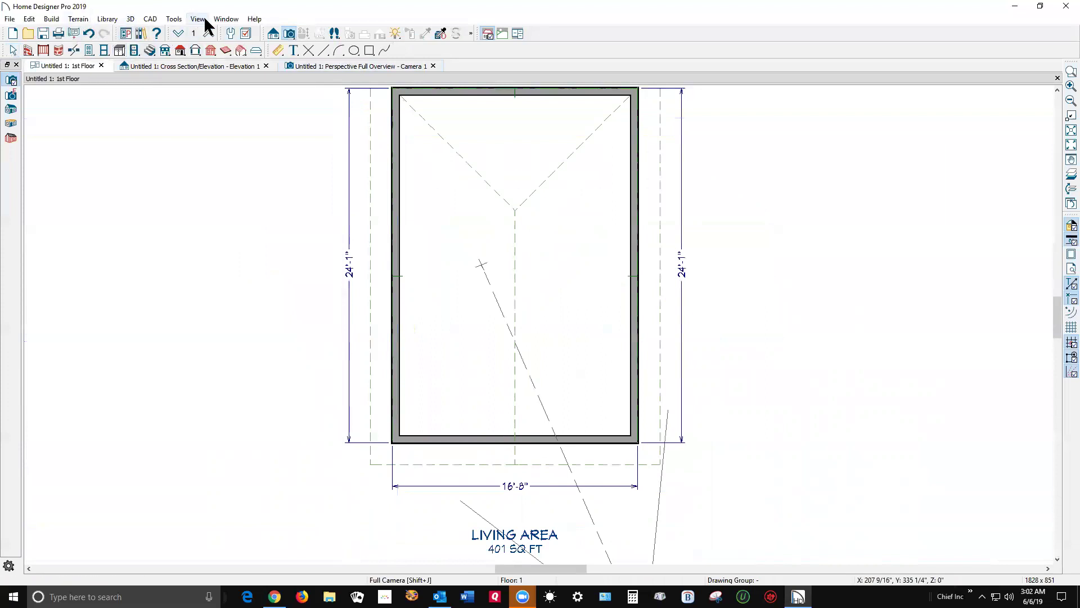
click(250, 31)
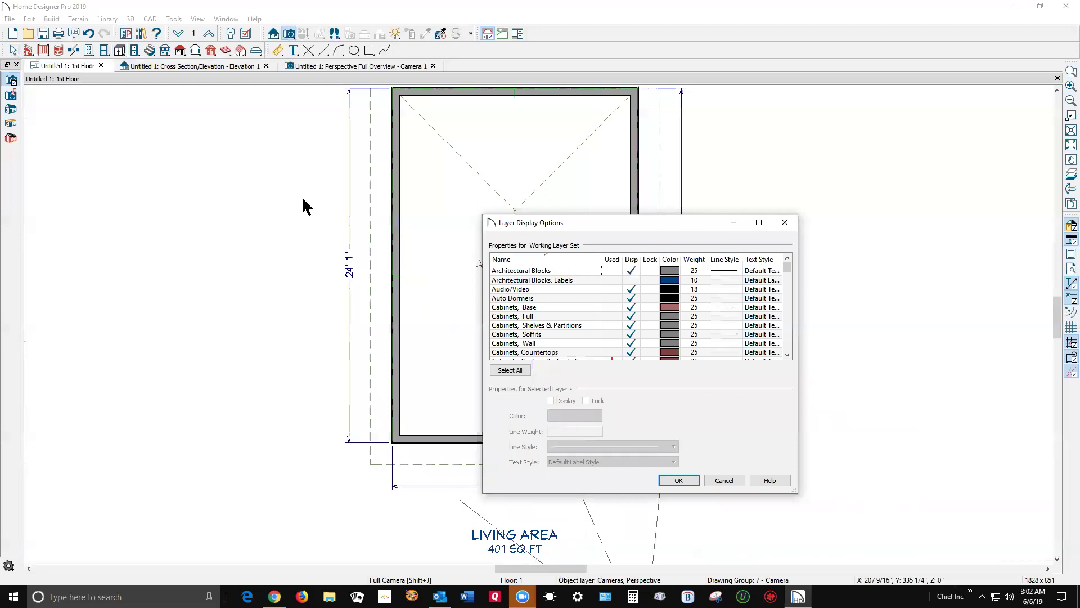
click(576, 307)
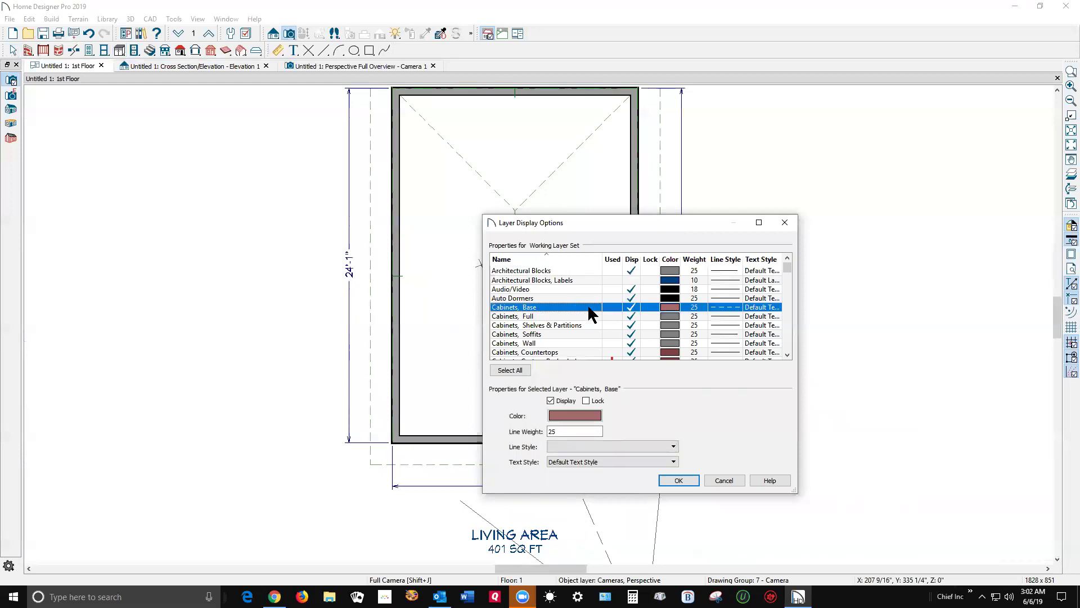
scroll(591, 312, down, 2)
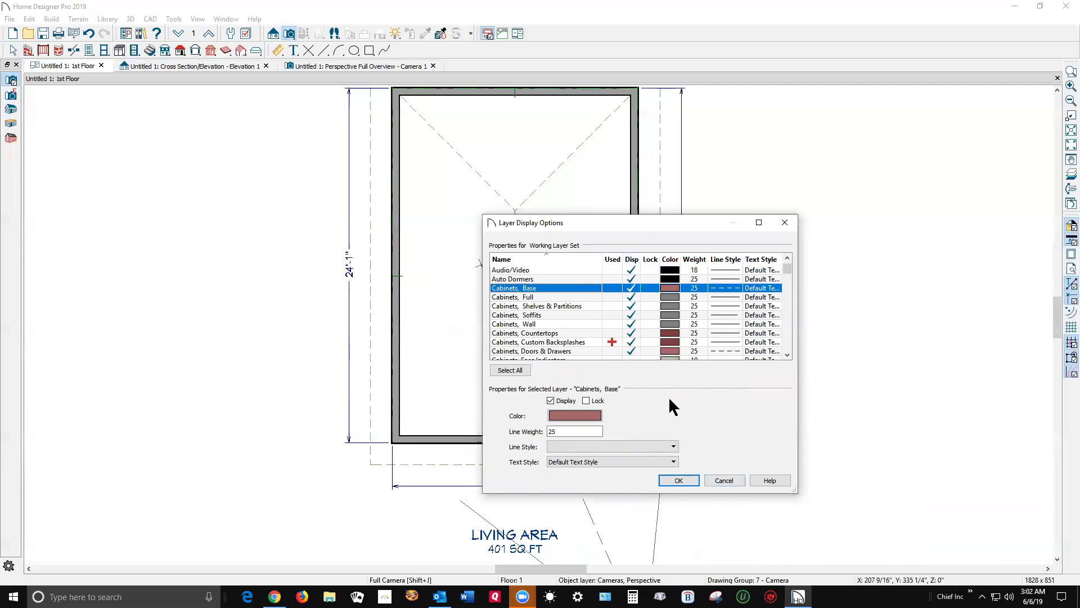
click(687, 480)
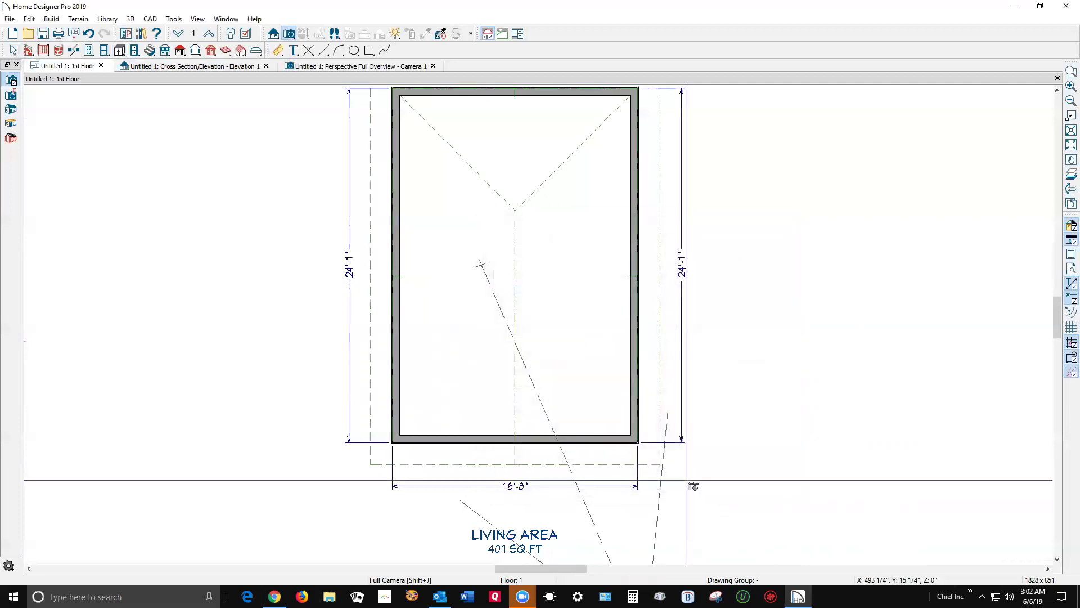
scroll(541, 487, up, 2)
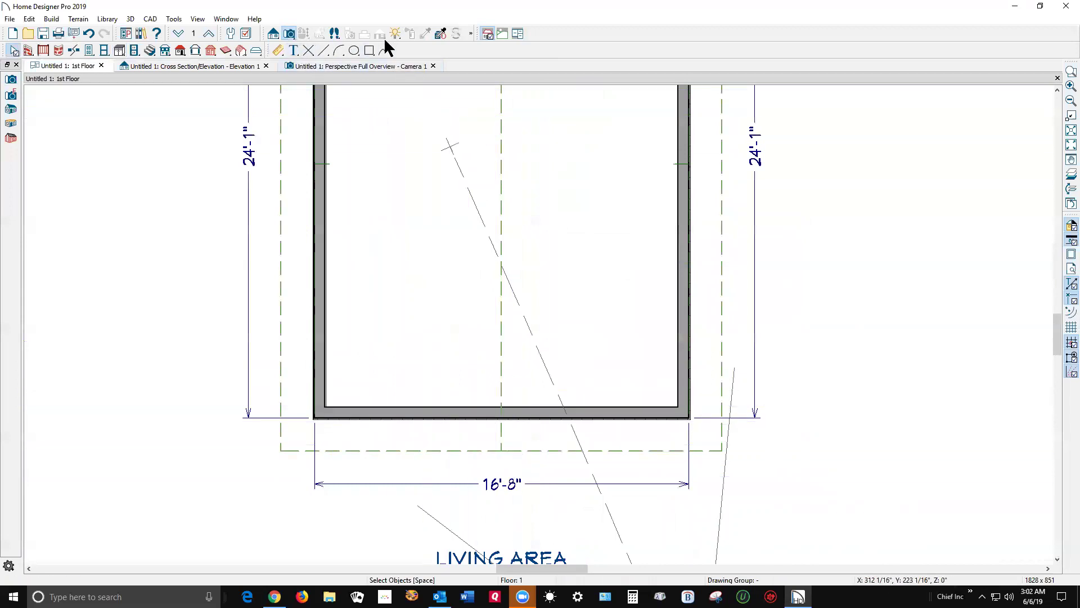
On the Attic floor, drag the trim piece down and check the change in elevation and 3D
click(209, 34)
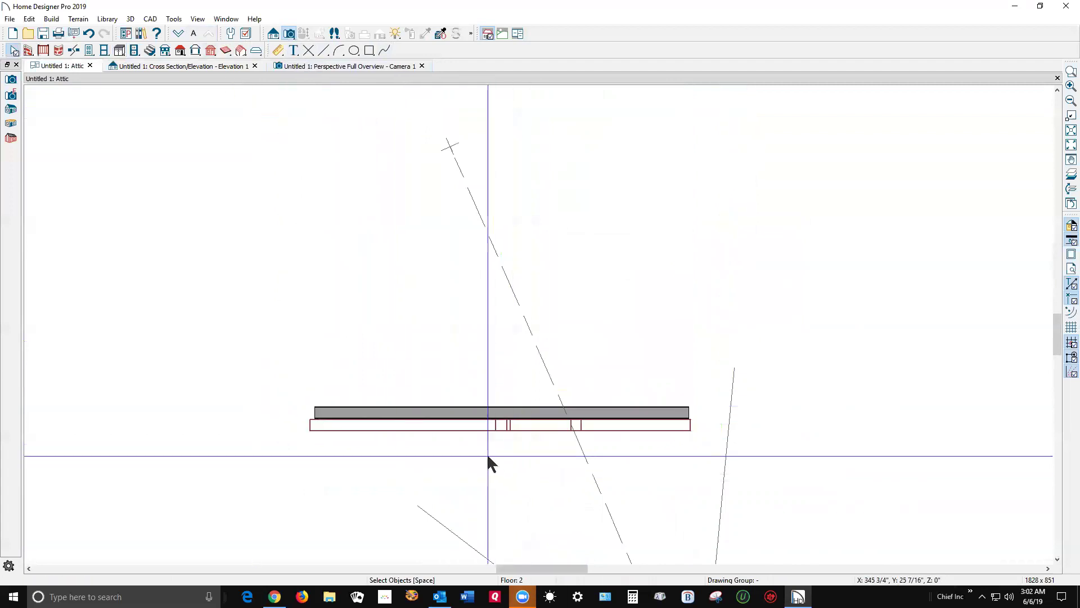
click(481, 426)
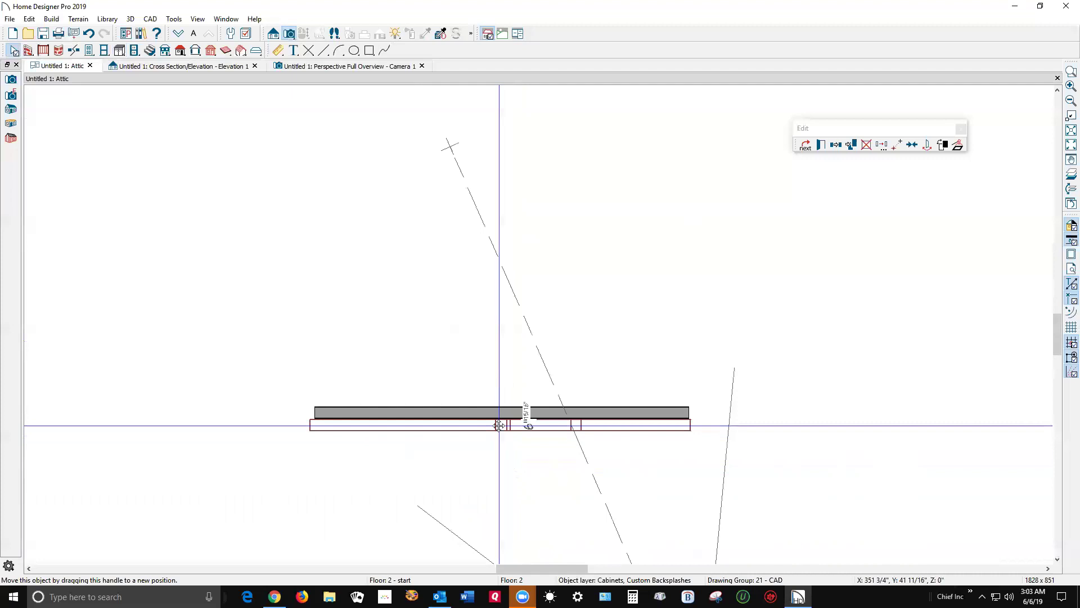
drag(499, 425, 500, 447)
click(519, 460)
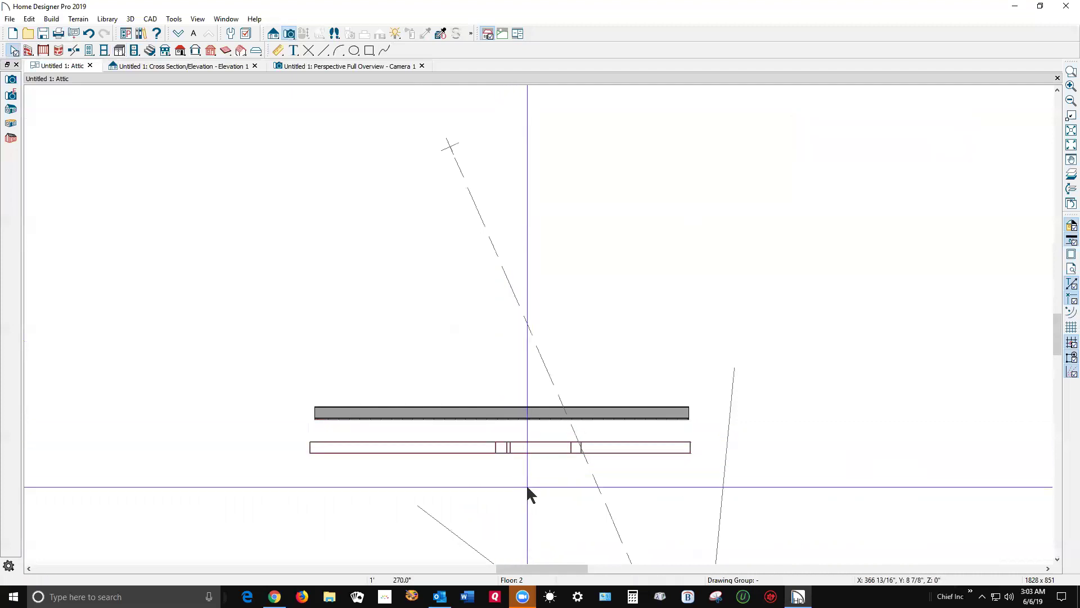
click(527, 488)
key(ctrl+Tab)
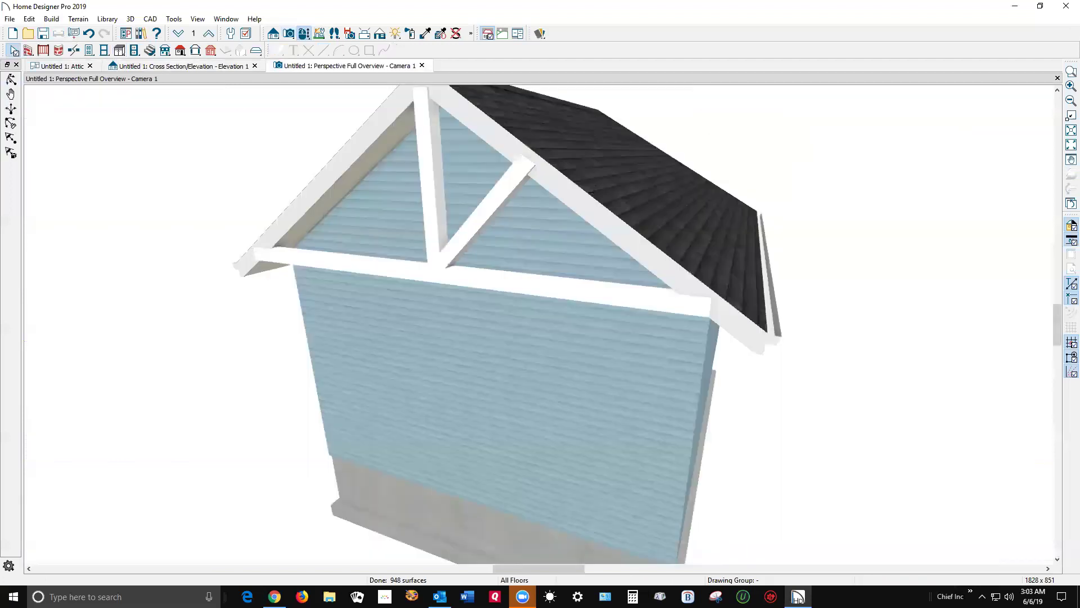
key(ctrl+Tab)
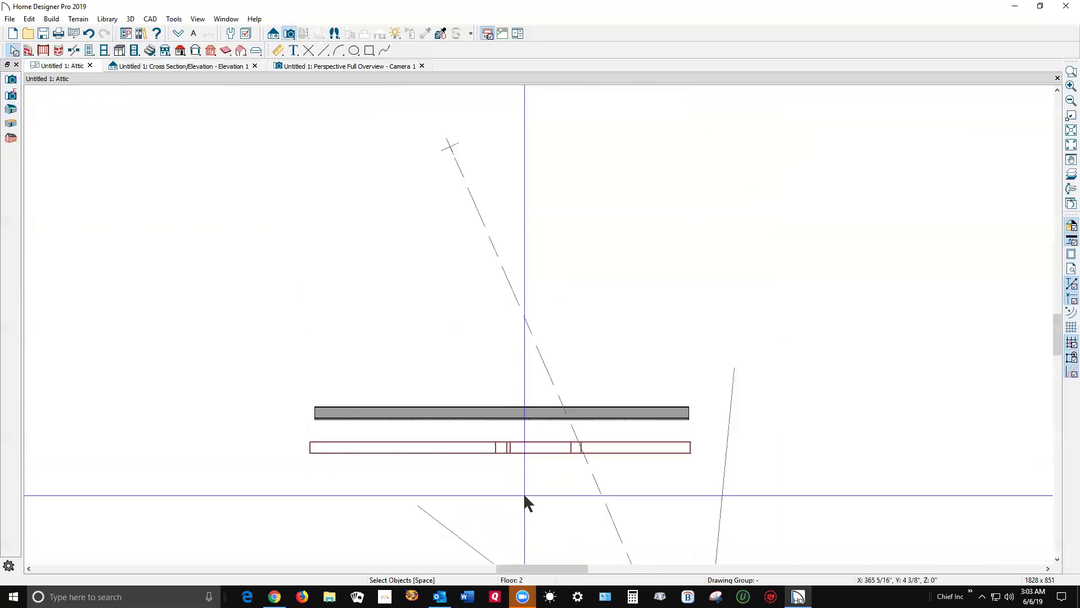
Set the attic trim piece's offset dimension to 10 inches
click(508, 450)
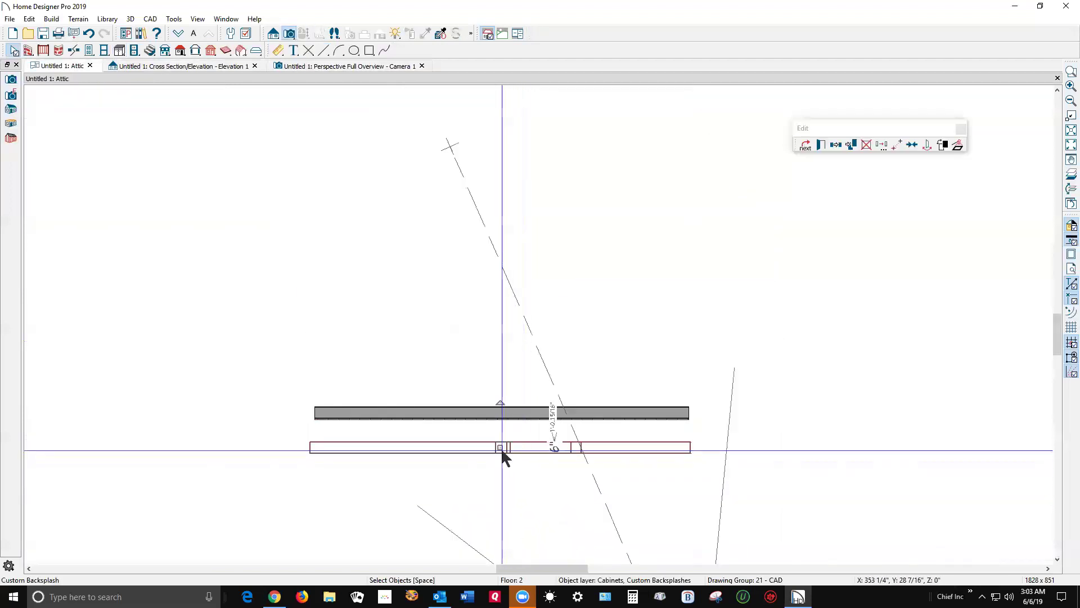
click(550, 427)
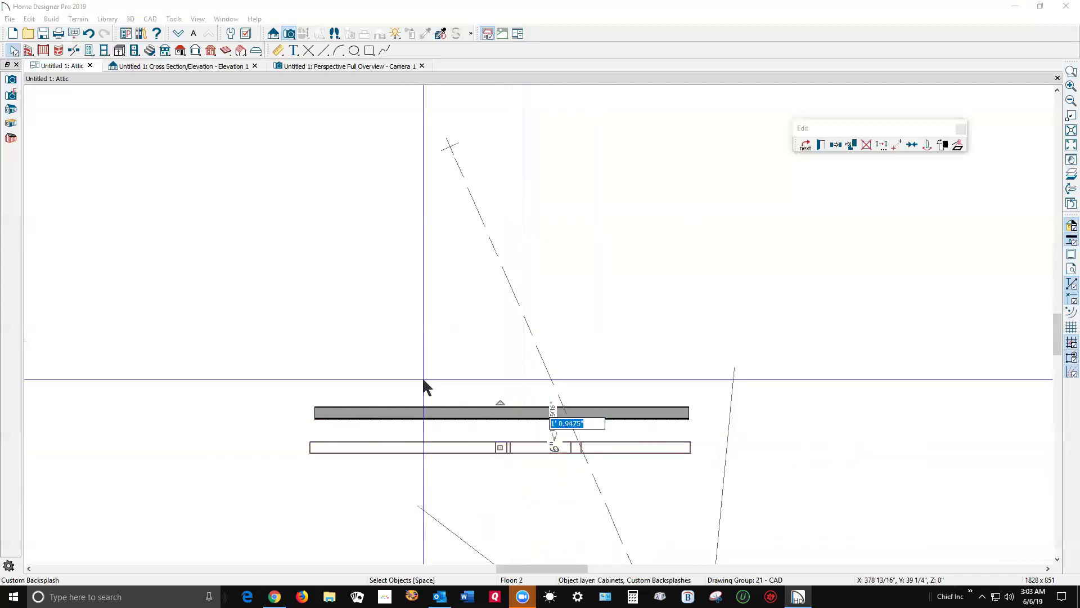
text(10)
key(Return)
key(Escape)
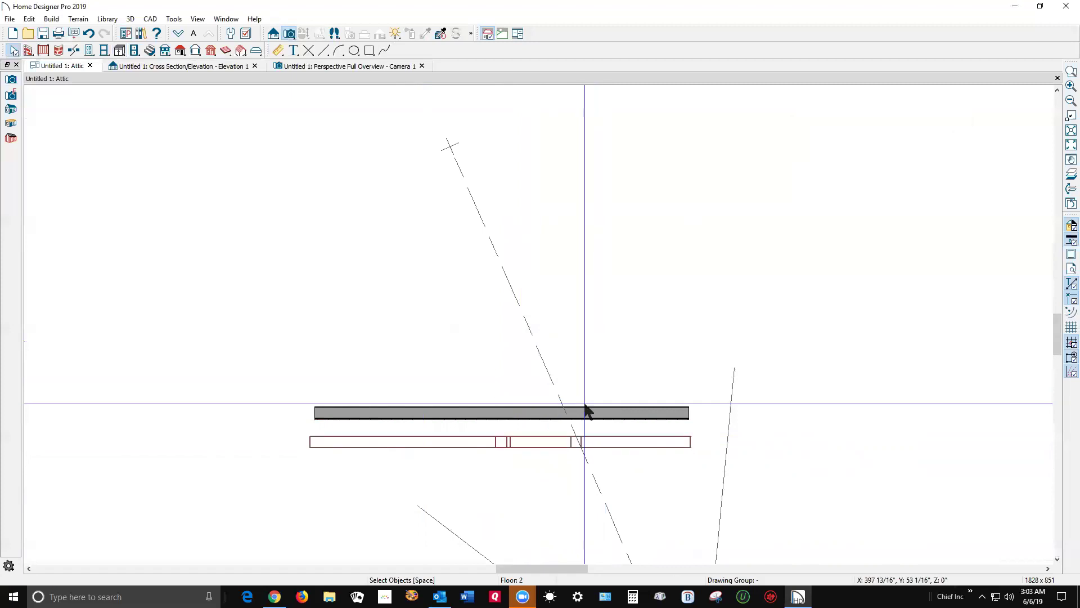
Mirror the two diagonal web lines horizontally and move the copy onto the gable's left slope
key(ctrl+Tab)
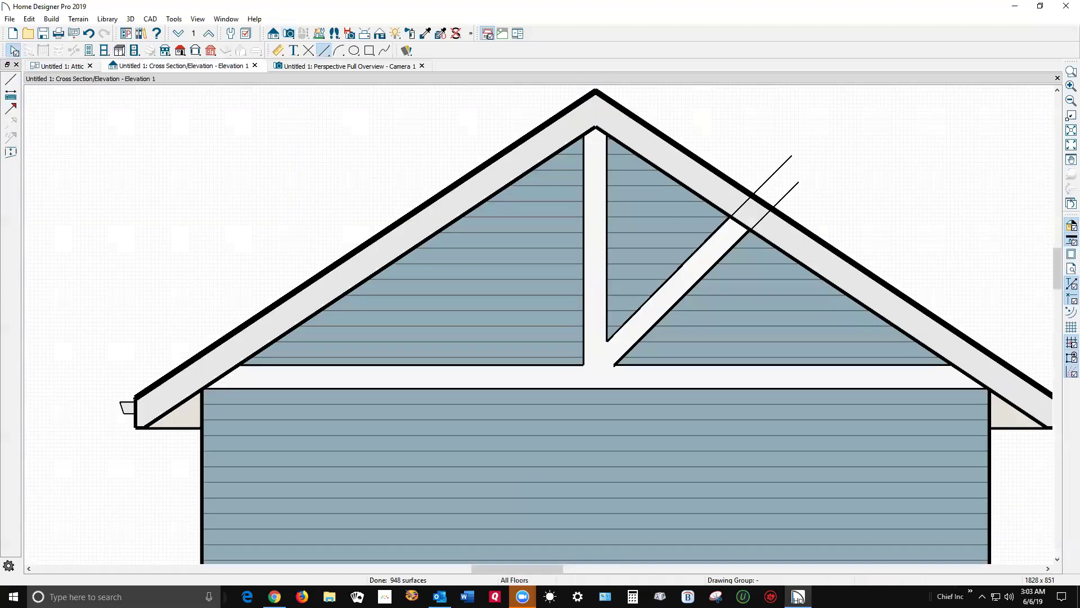
key(ctrl+Tab)
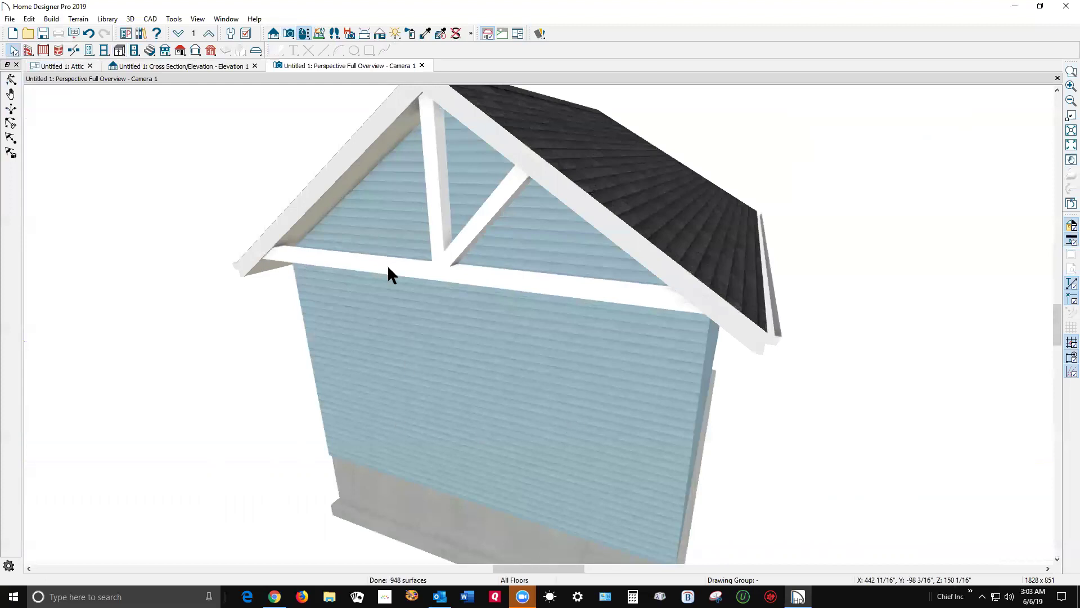
key(ctrl+Tab)
key(ctrl+Tab)
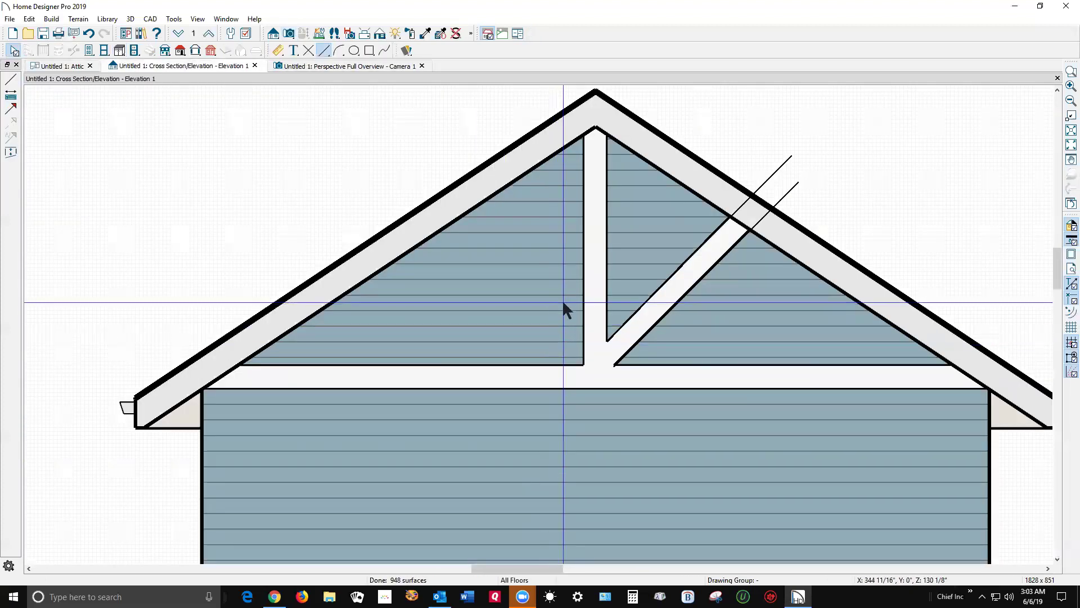
click(766, 181)
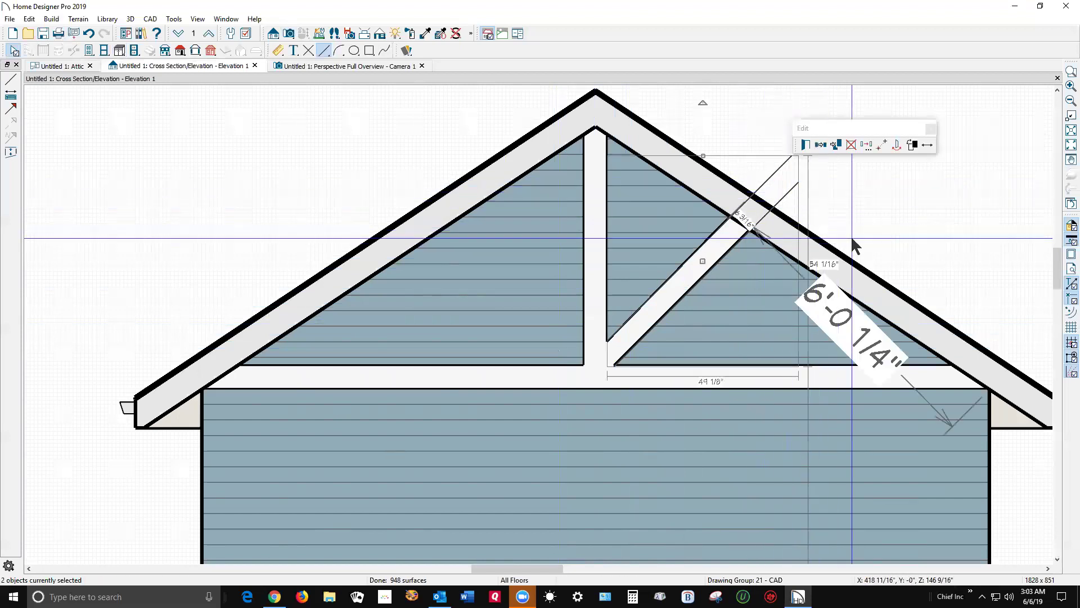
click(867, 145)
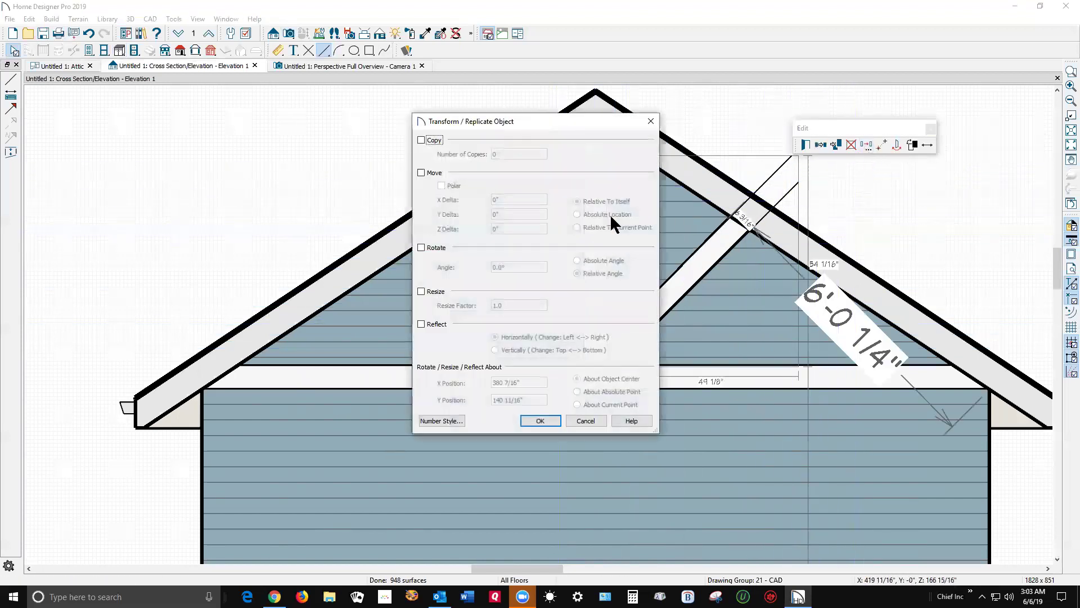
click(422, 325)
click(540, 421)
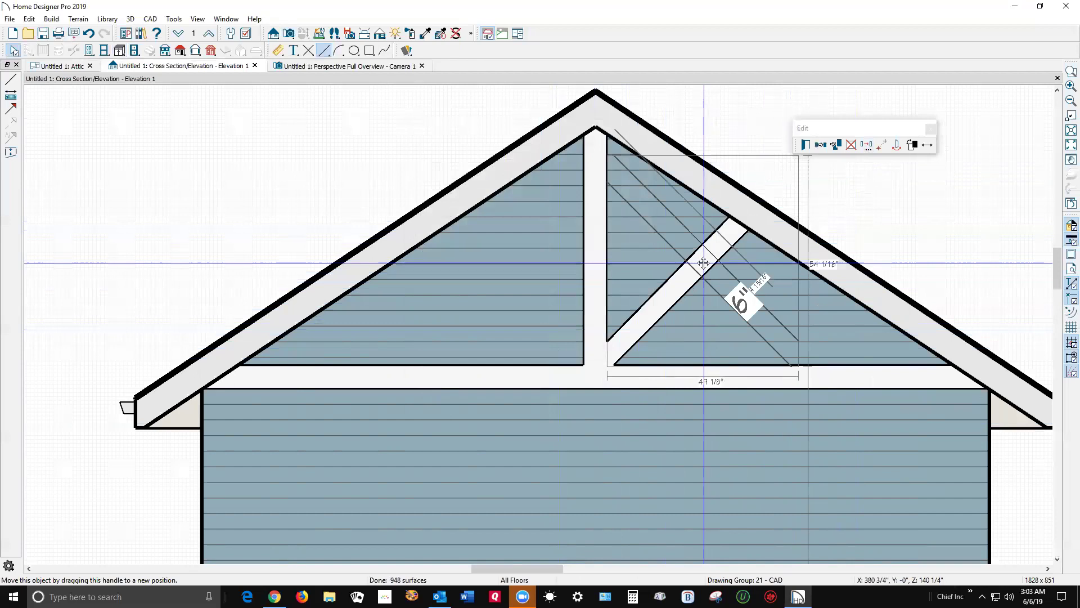
drag(704, 263, 487, 289)
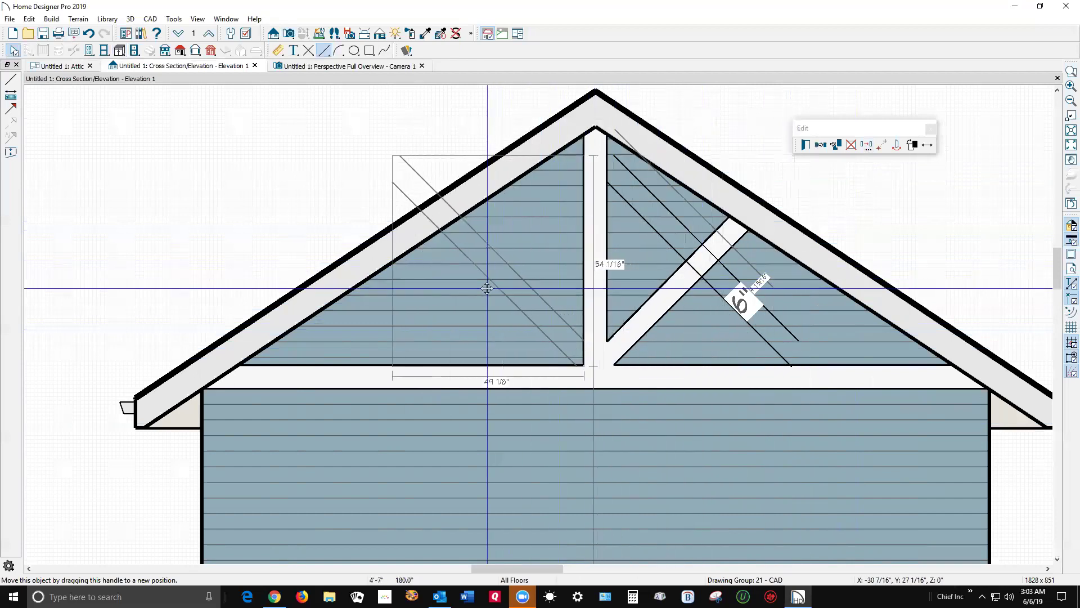
click(622, 357)
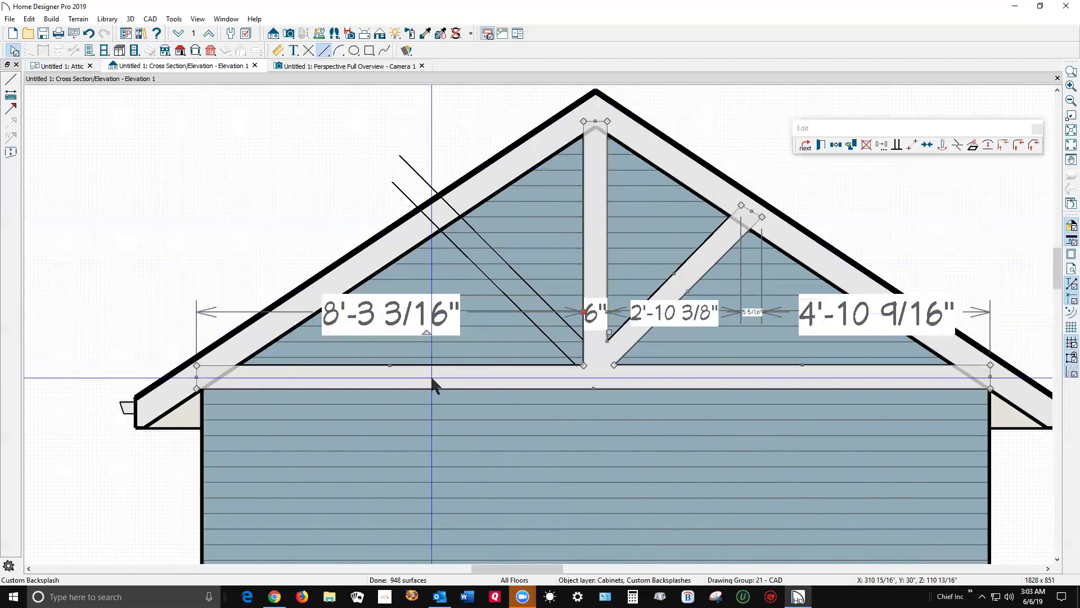
Select the truss framing shape after briefly checking the vertical king post
click(955, 146)
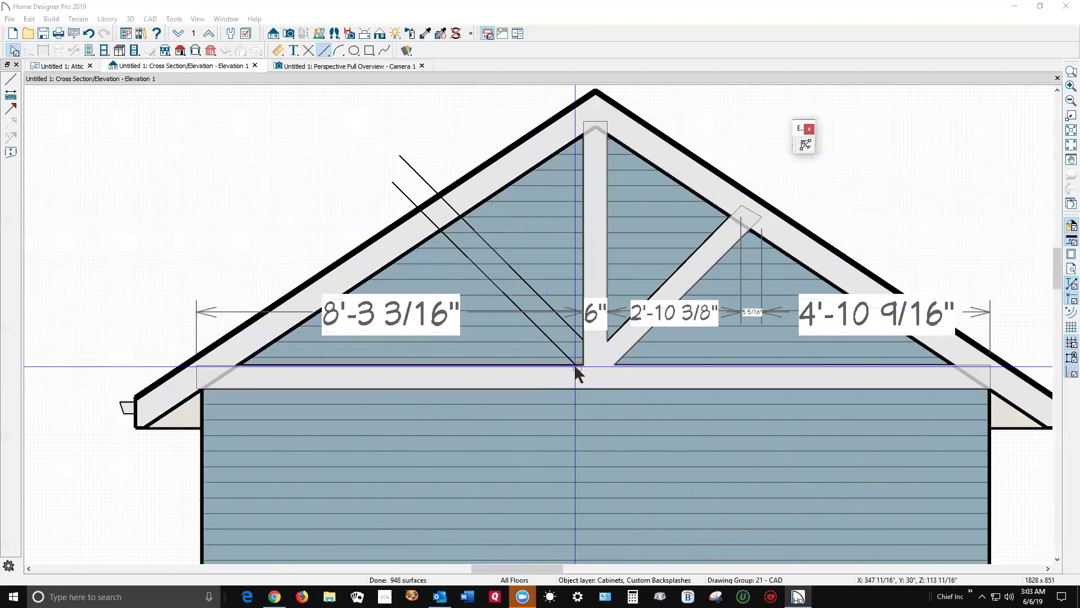
click(589, 359)
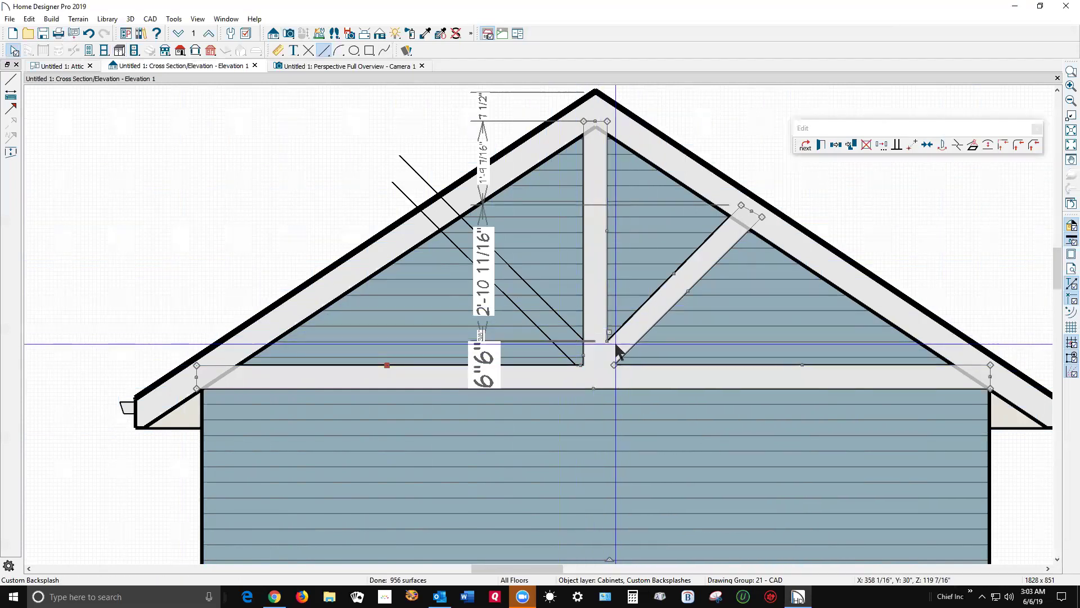
click(957, 146)
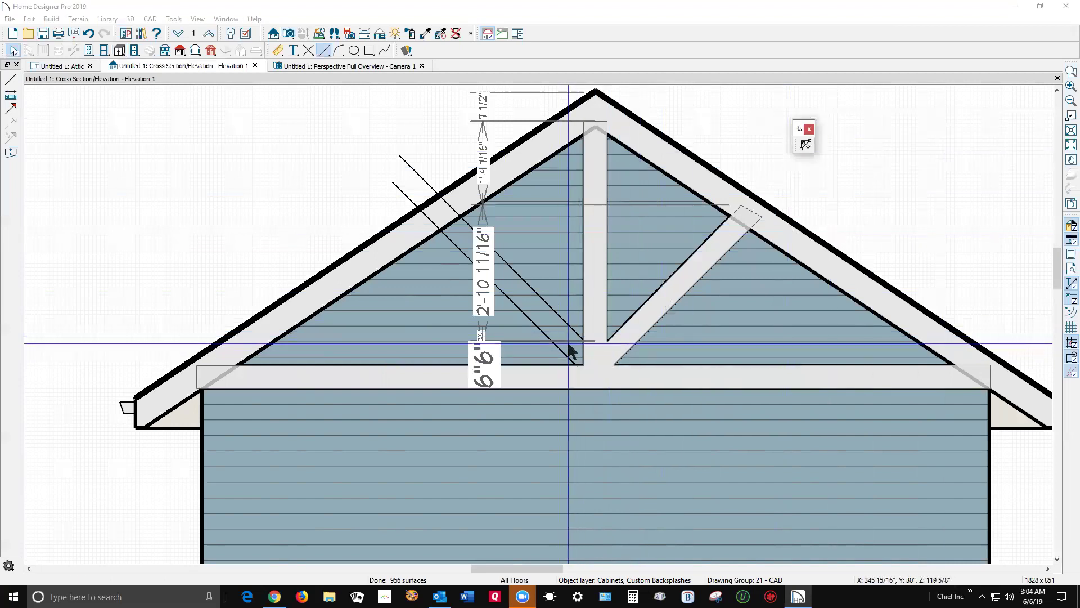
click(585, 342)
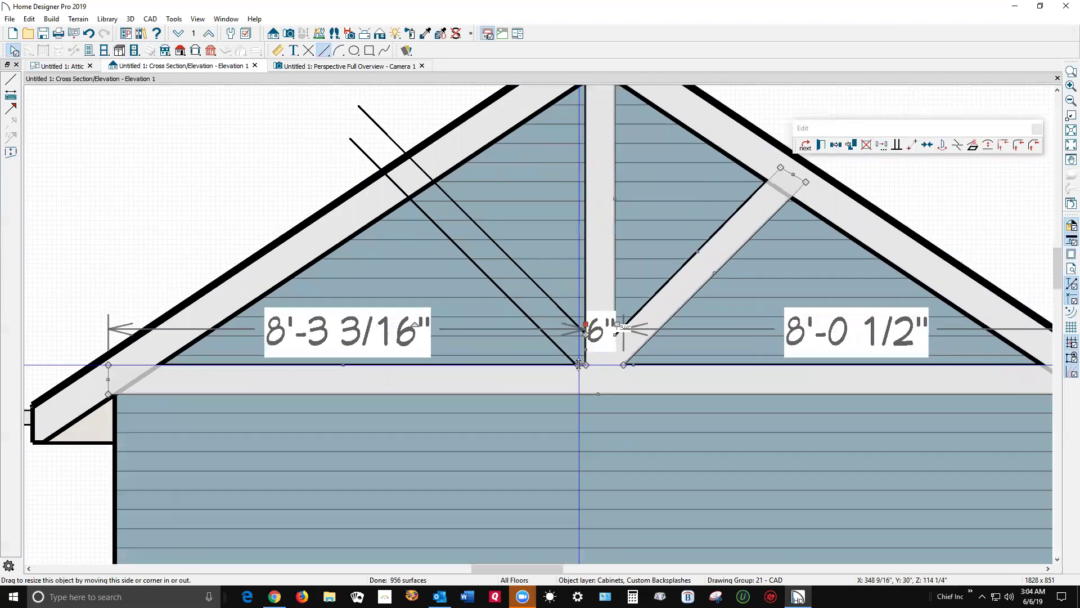
scroll(580, 363, down, 2)
scroll(590, 364, up, 3)
scroll(633, 375, down, 2)
scroll(685, 382, up, 2)
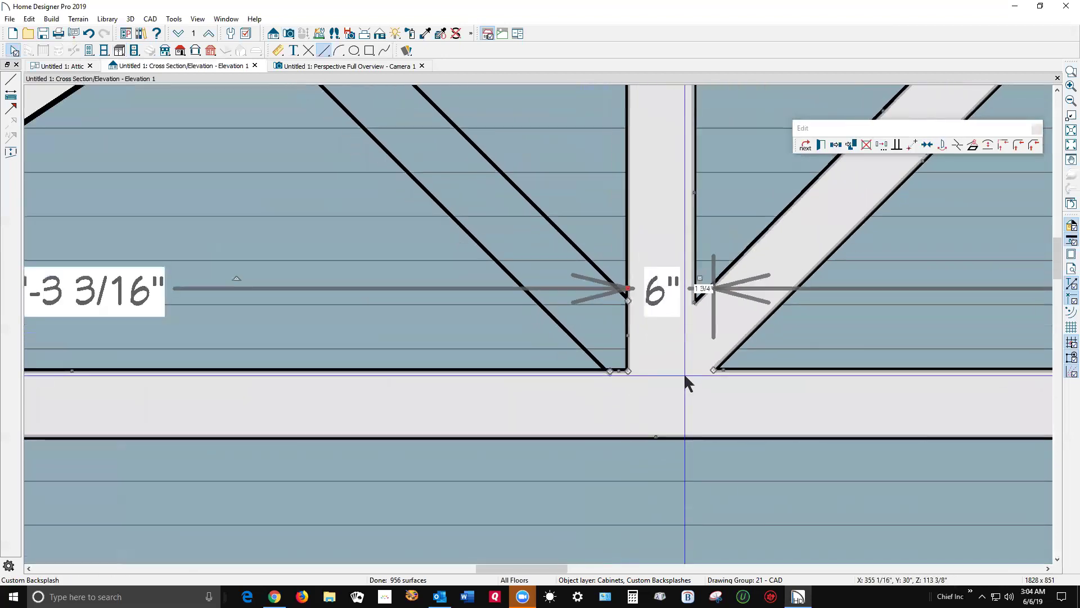
With line weights off, drag the truss outline corners and a new corner up to the left rafter
click(1065, 245)
scroll(740, 425, down, 1)
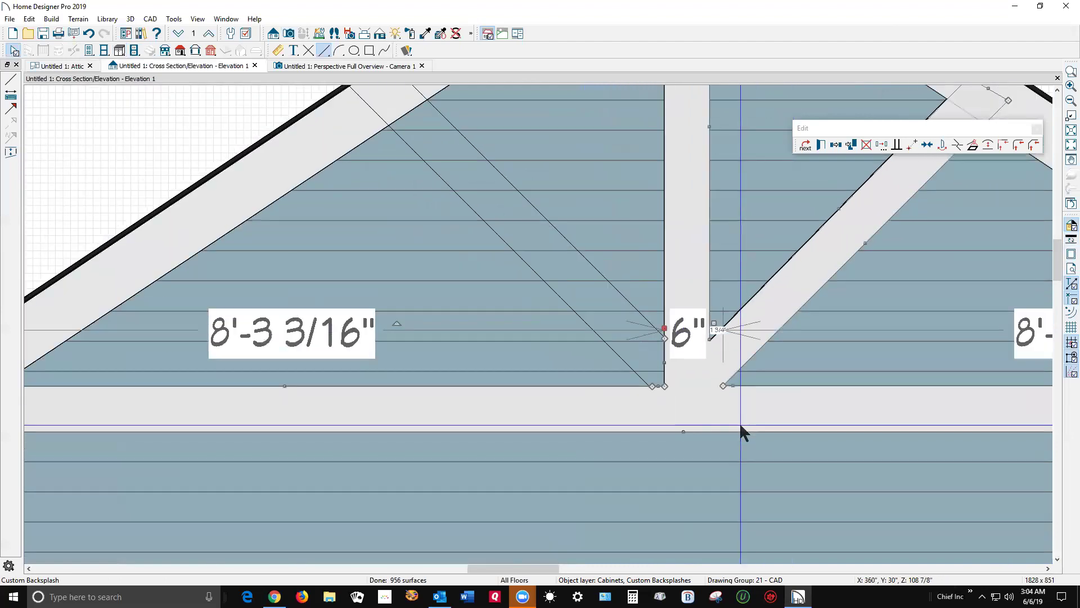
drag(664, 387, 377, 114)
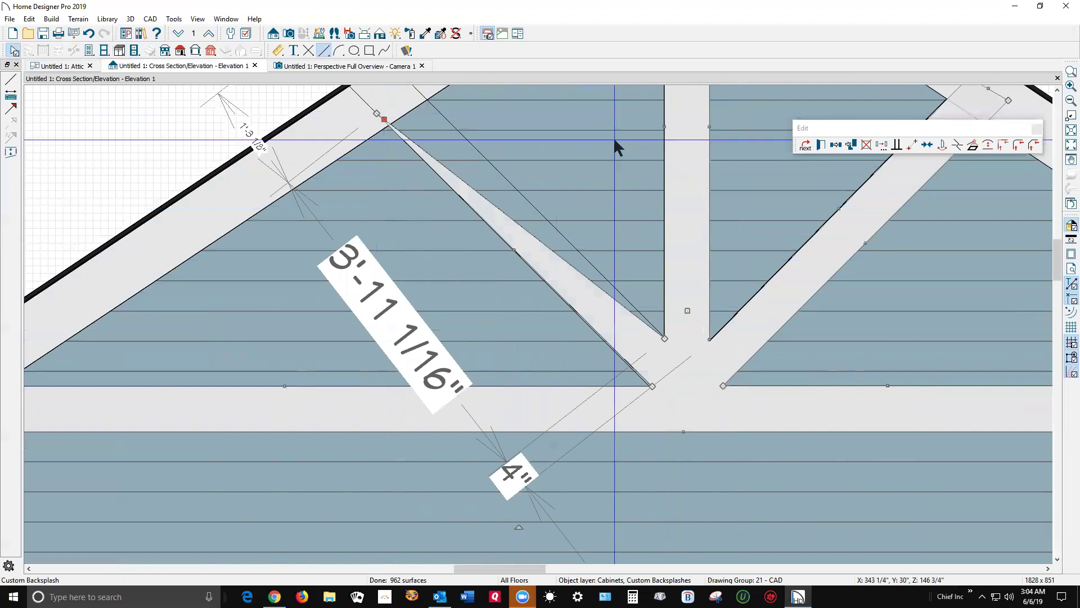
click(955, 145)
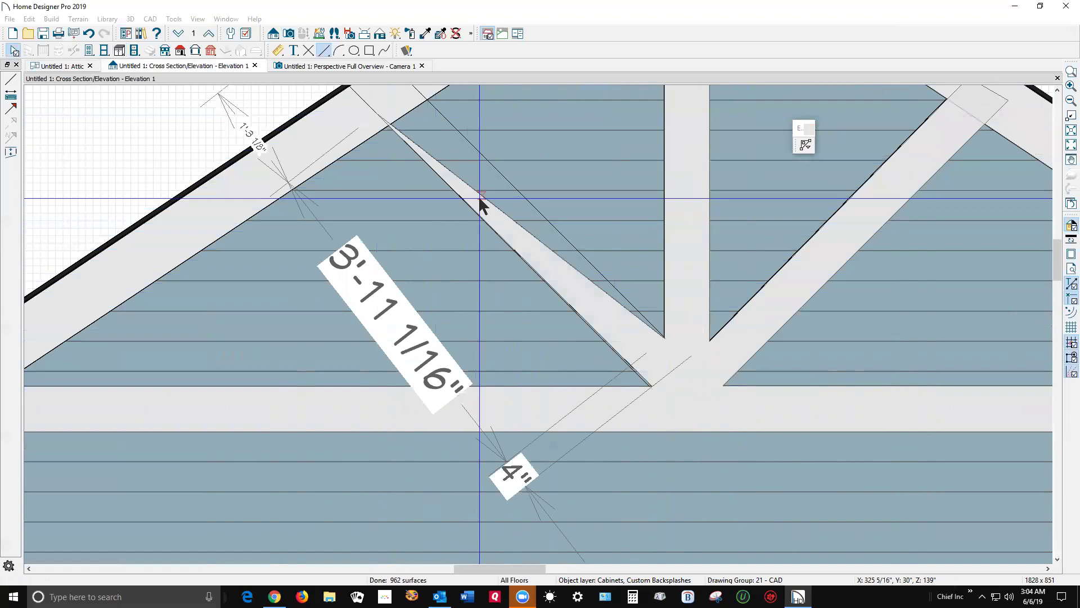
mouse_move(479, 198)
mouse_down()
mouse_move(445, 104)
mouse_move(432, 86)
mouse_move(417, 90)
mouse_up()
scroll(595, 225, down, 5)
scroll(589, 404, down, 2)
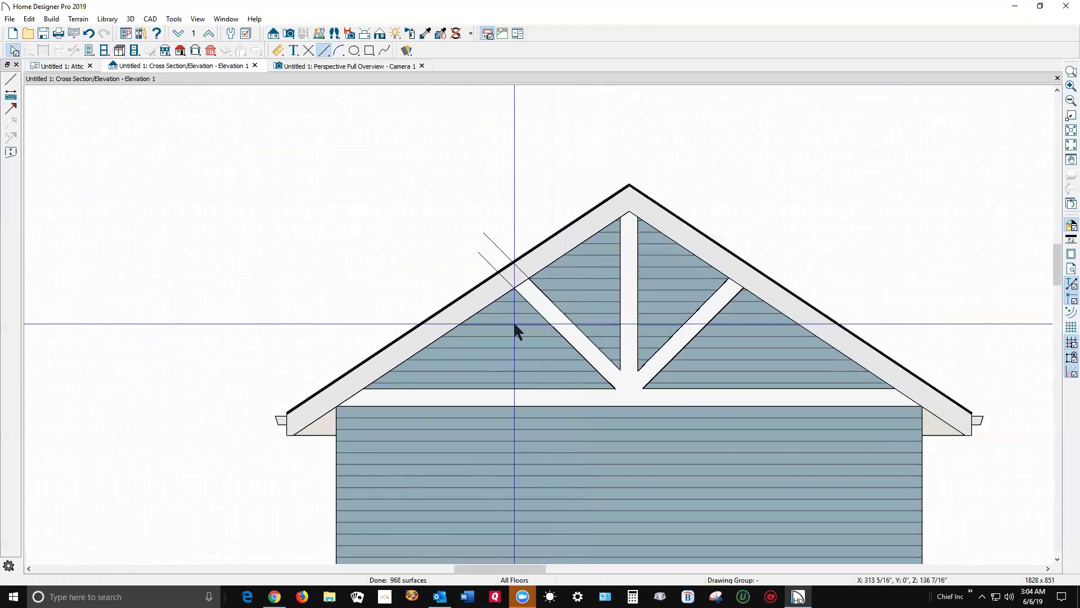
Remove the leftover guide line along the web
click(483, 255)
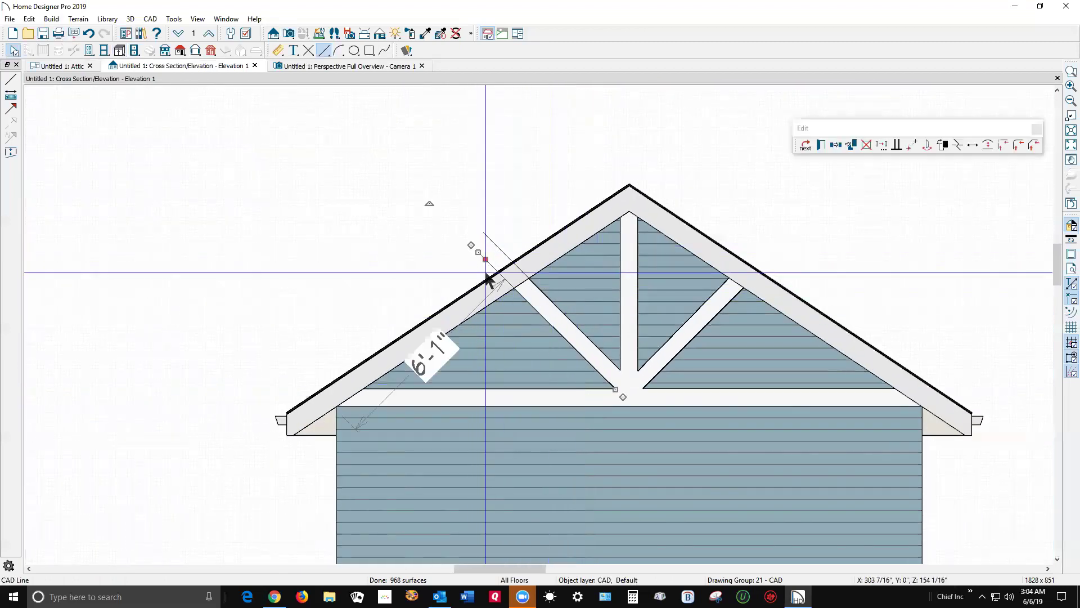
key(Escape)
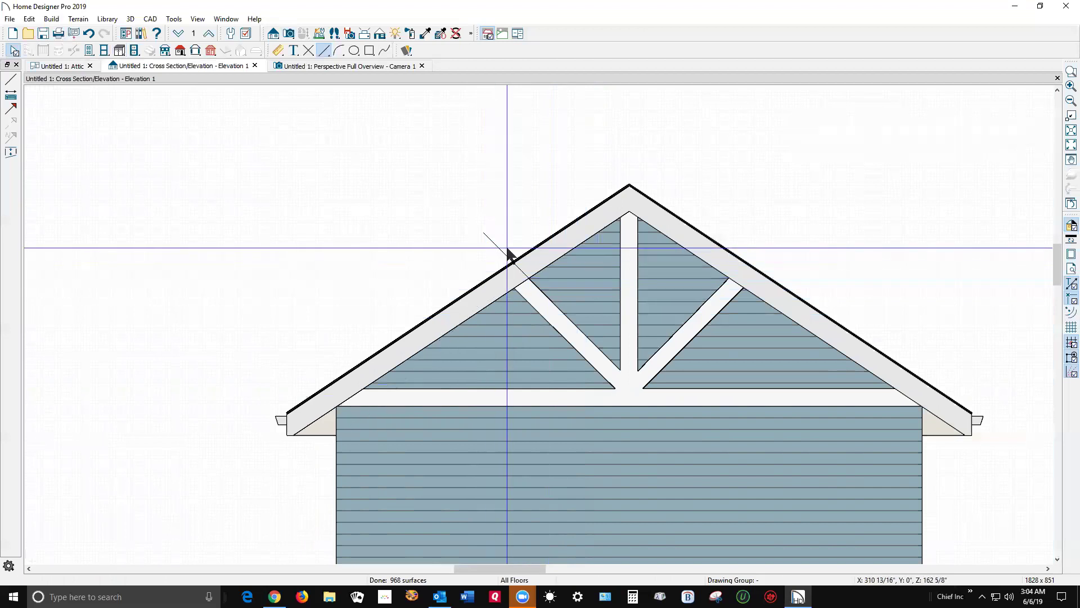
scroll(396, 387, up, 2)
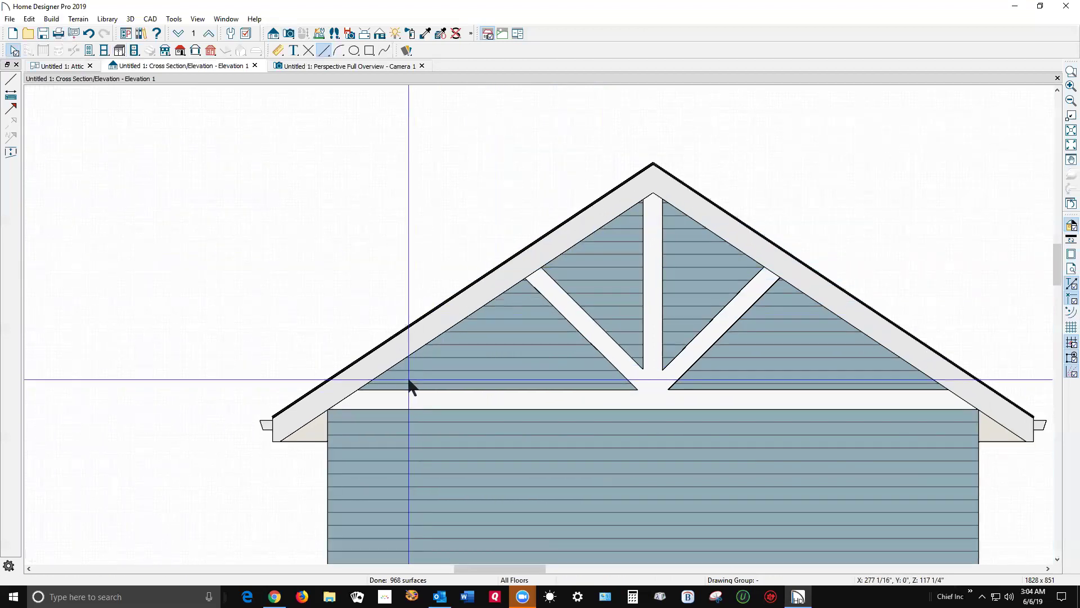
Add a joint where the bottom chord meets the left rafter and stretch it up the rafter
click(382, 395)
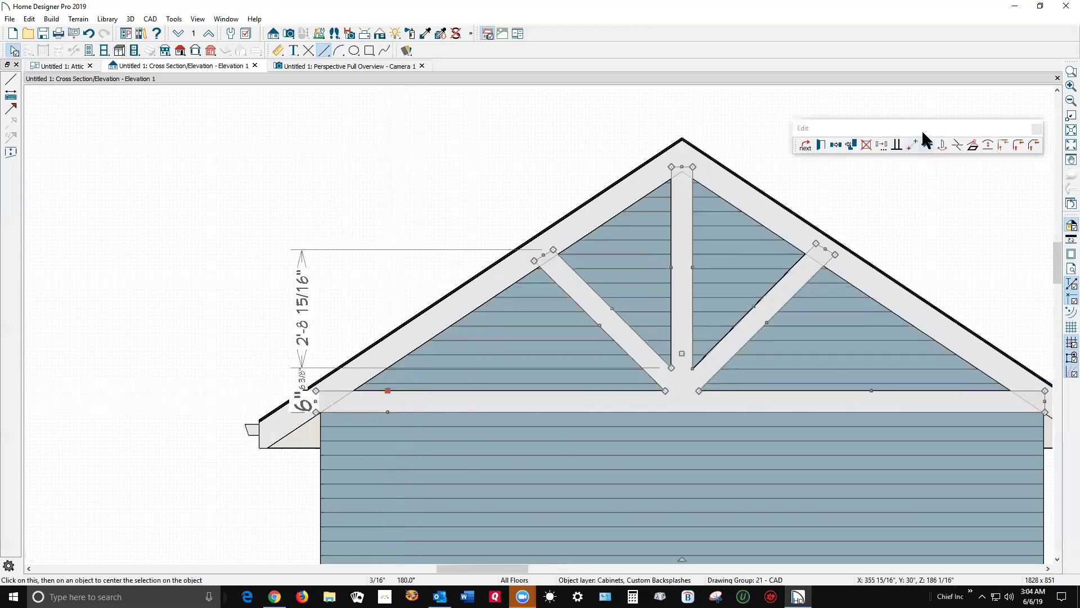
click(957, 145)
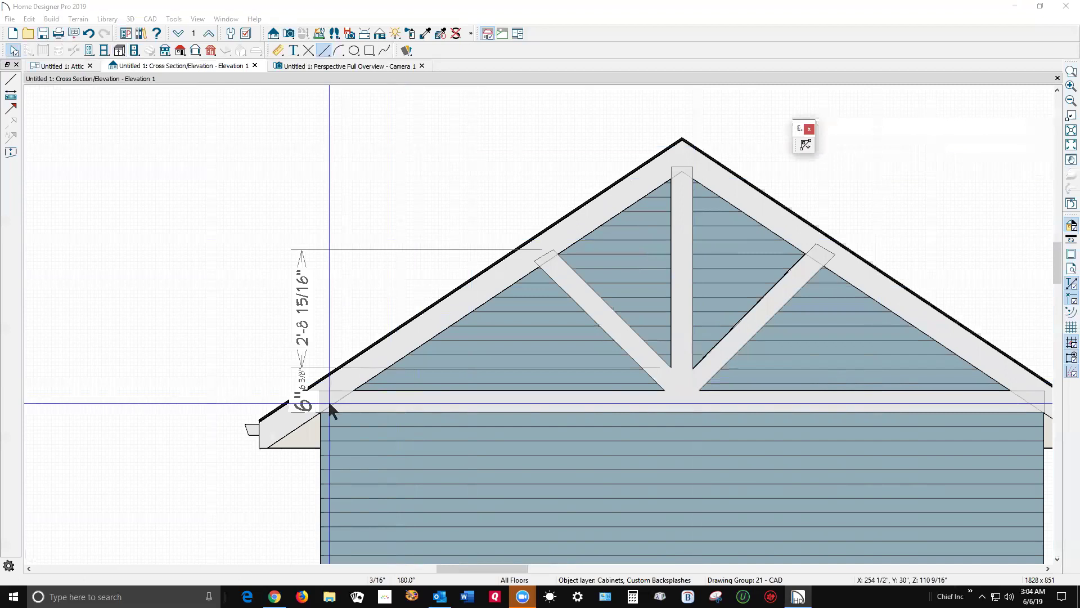
click(373, 390)
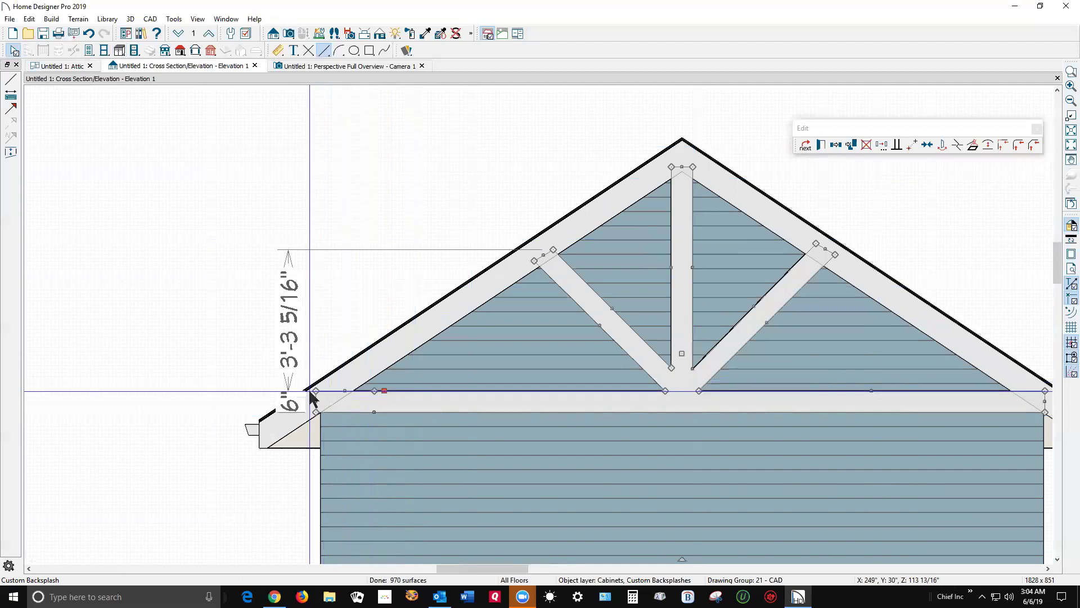
click(957, 142)
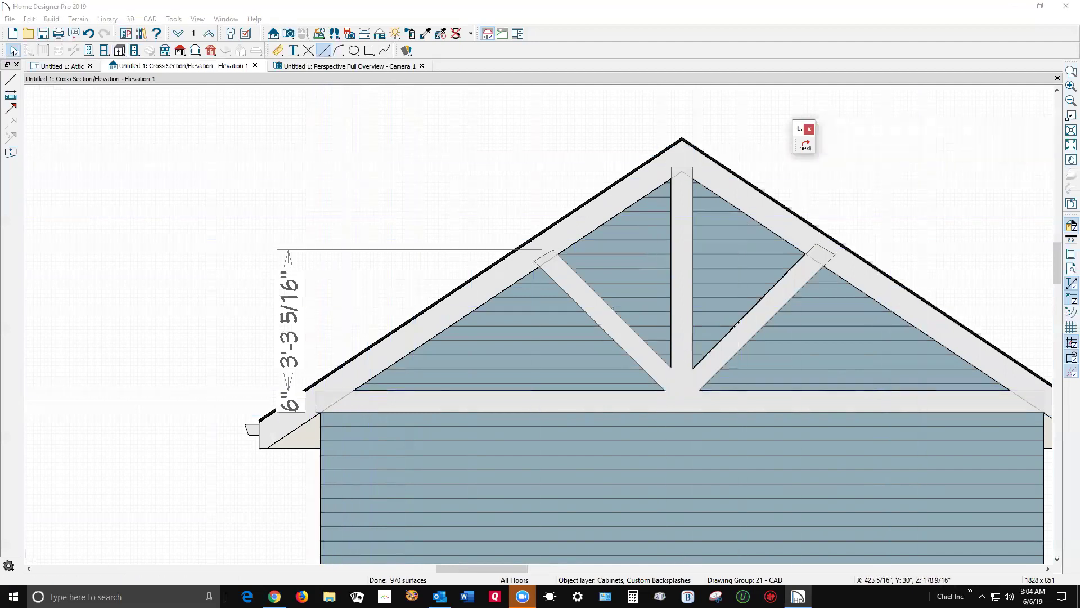
click(351, 389)
drag(351, 390, 683, 181)
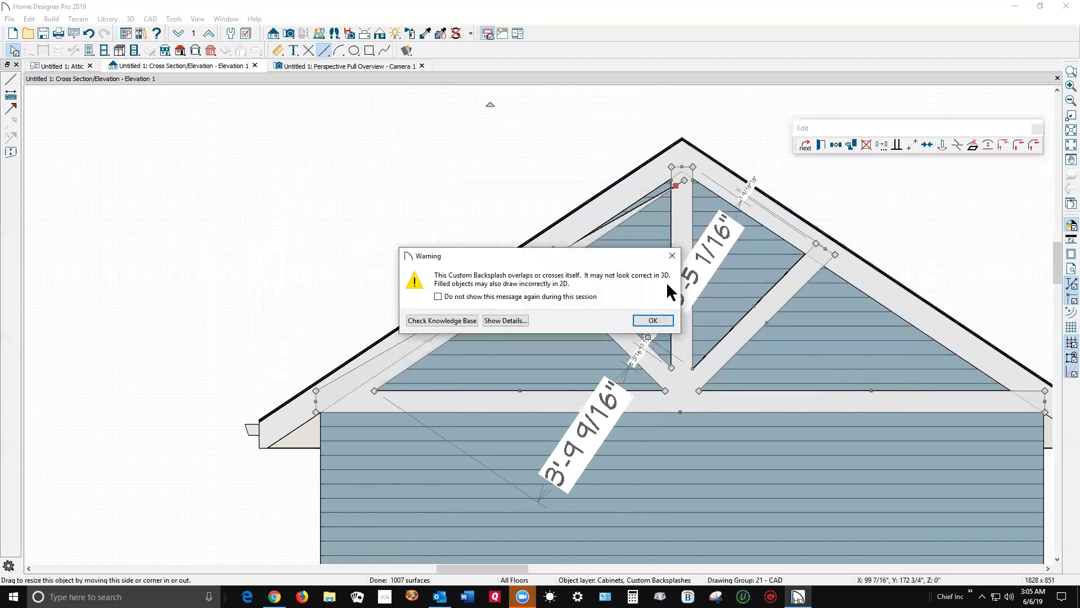
Try reflecting the stretched truss shape, then undo it to keep the clean king post and webs
click(652, 320)
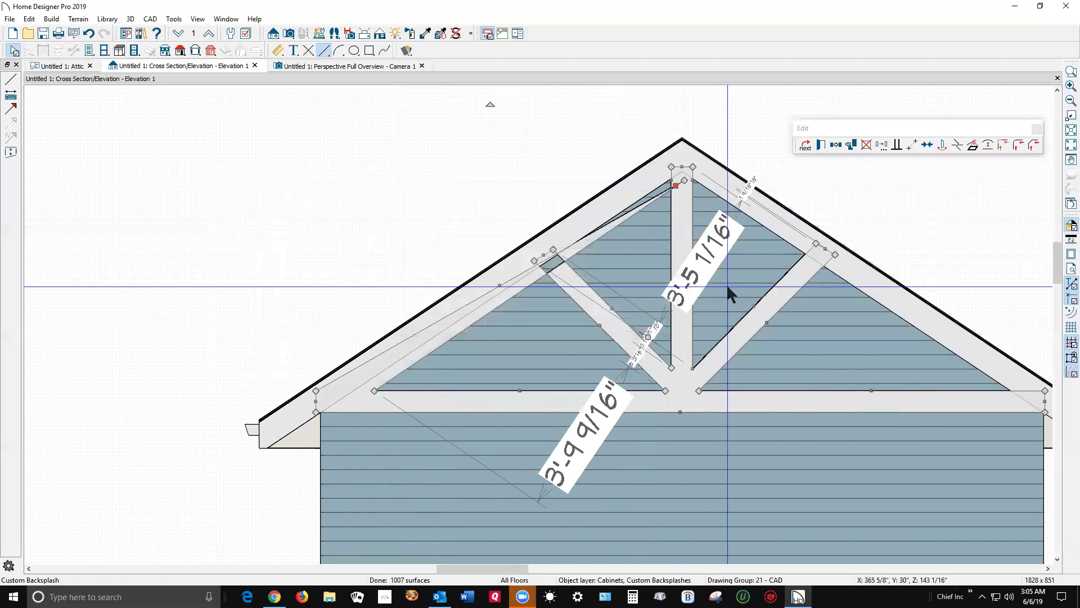
click(955, 145)
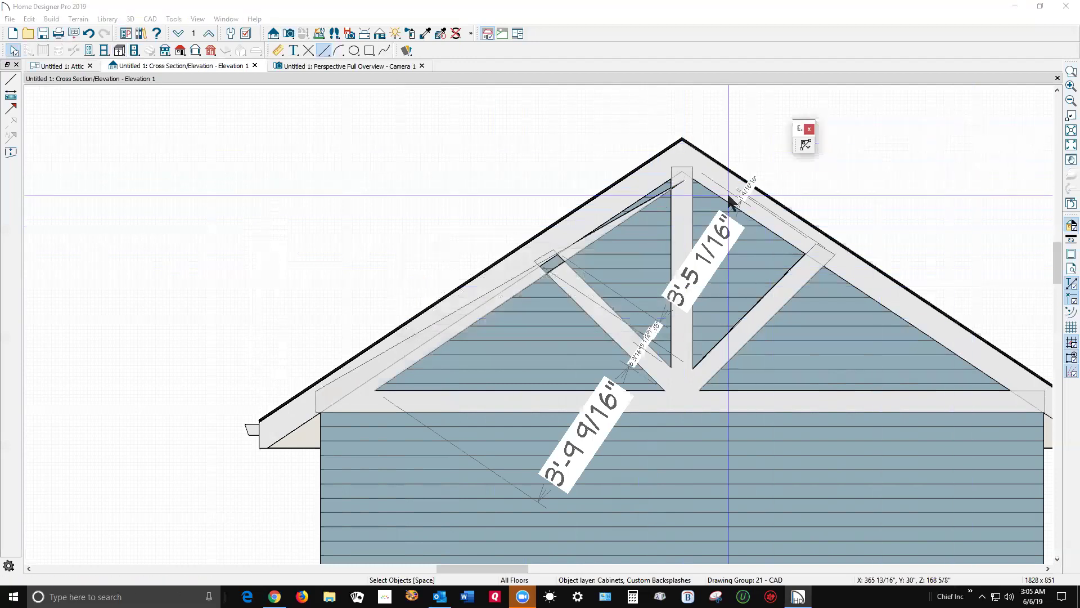
drag(594, 232, 597, 227)
click(652, 320)
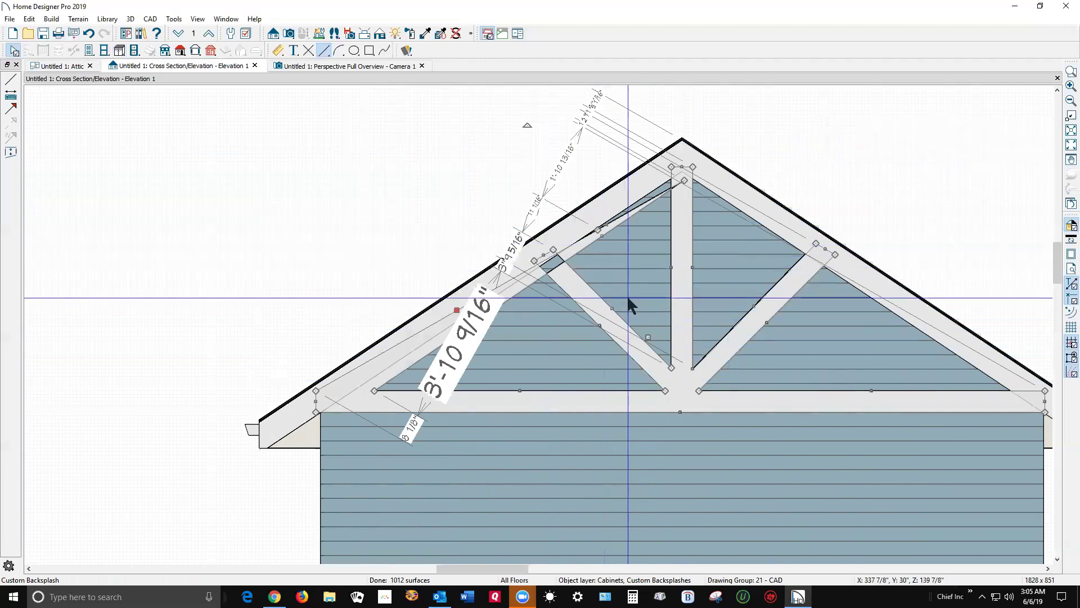
key(ctrl+z)
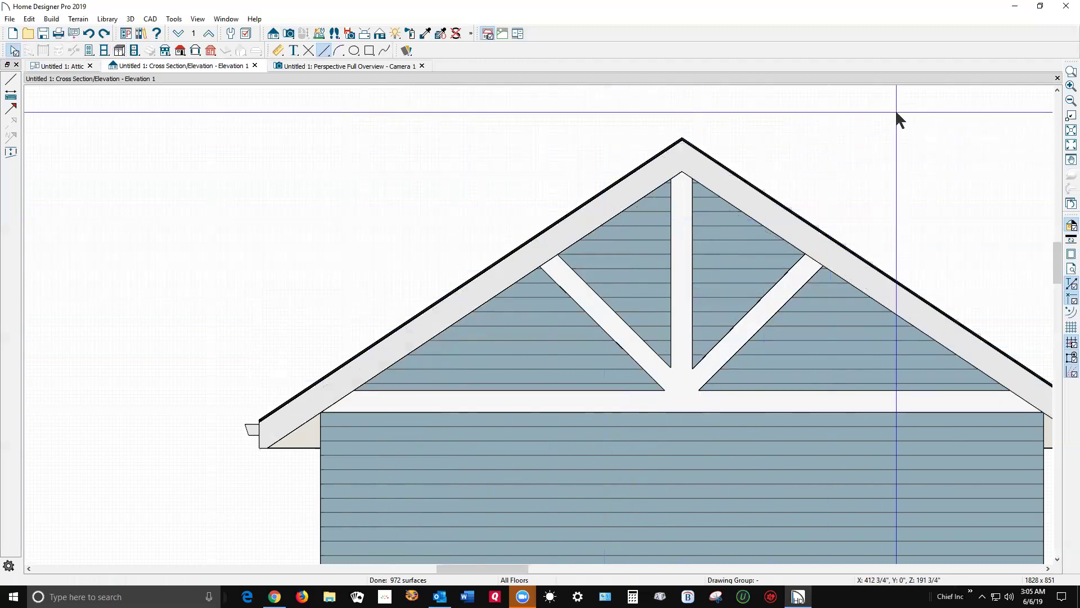
click(542, 404)
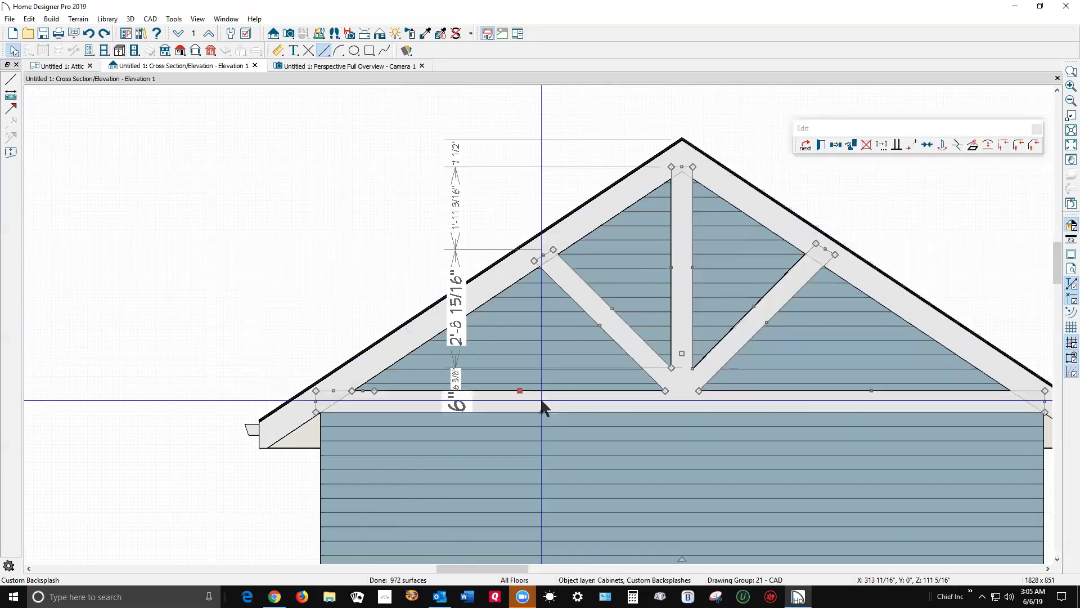
key(Escape)
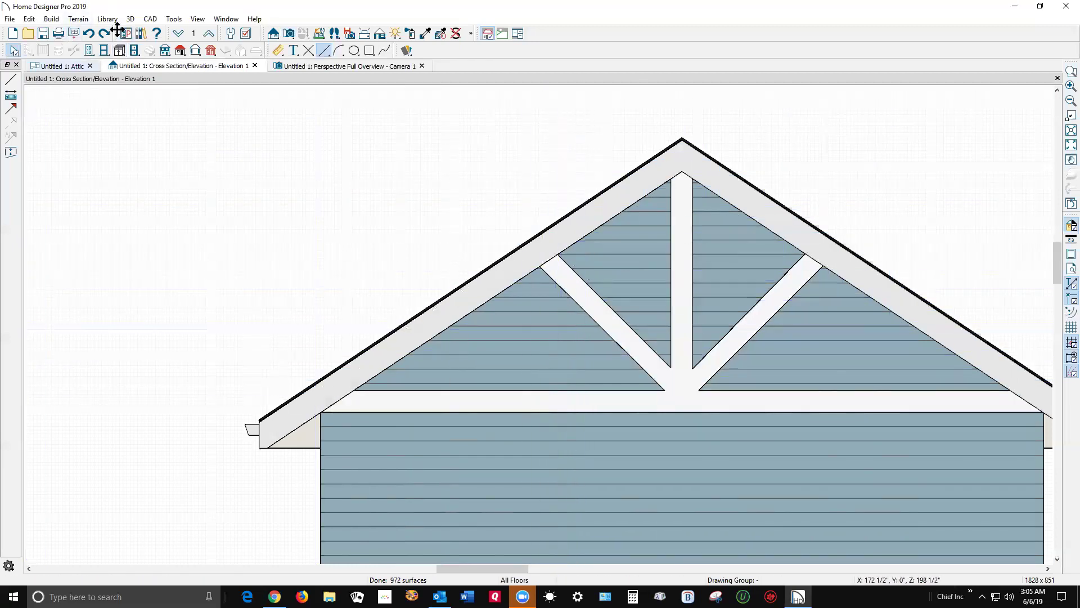
Place a soffit block in the left gable triangle, accepting the attic-floor warning
click(119, 51)
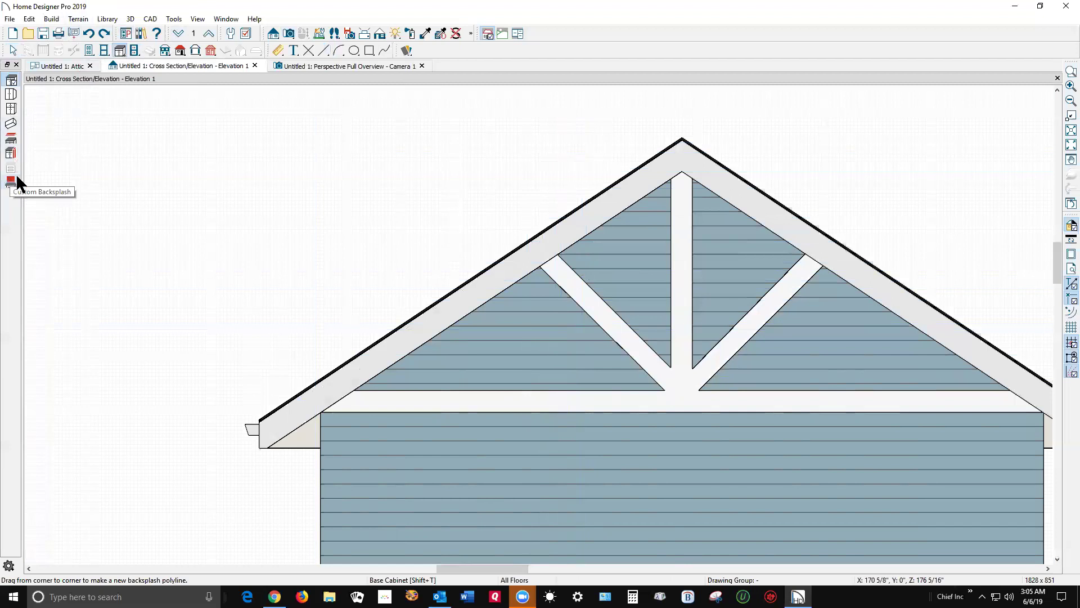
click(11, 125)
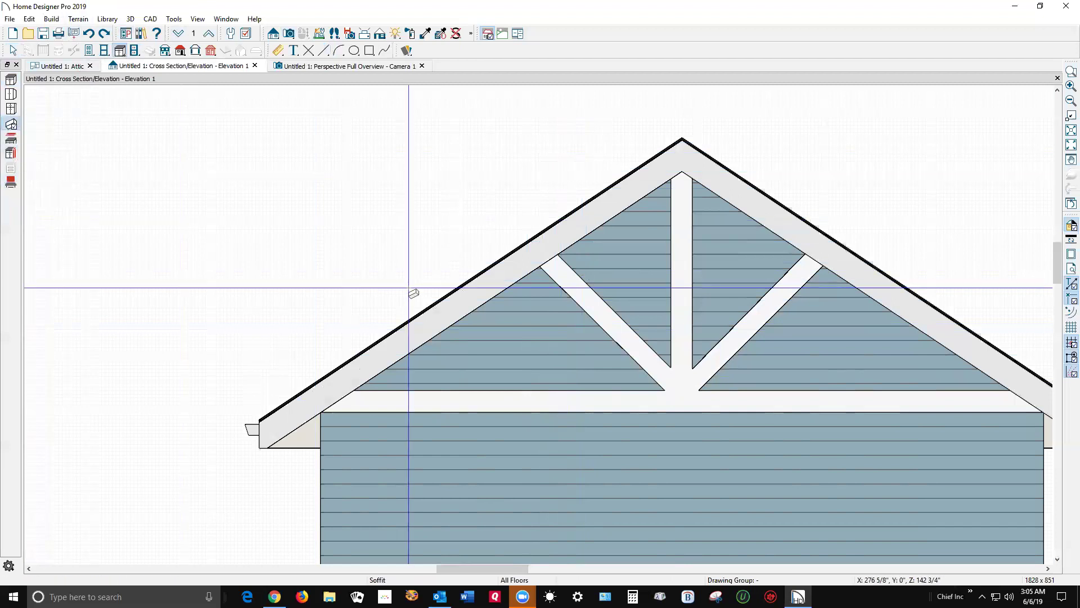
click(531, 347)
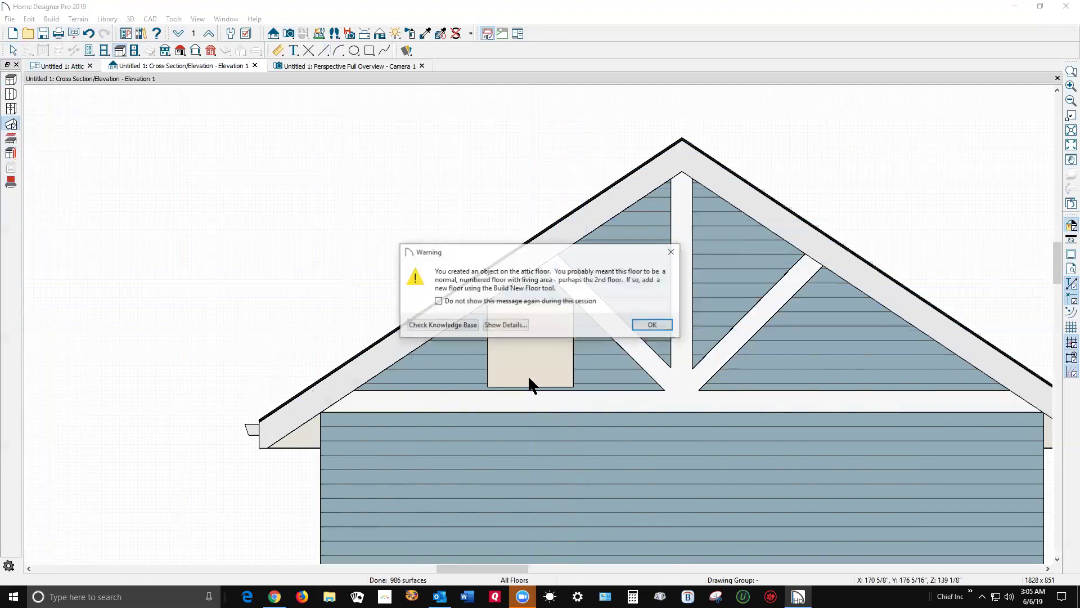
click(653, 325)
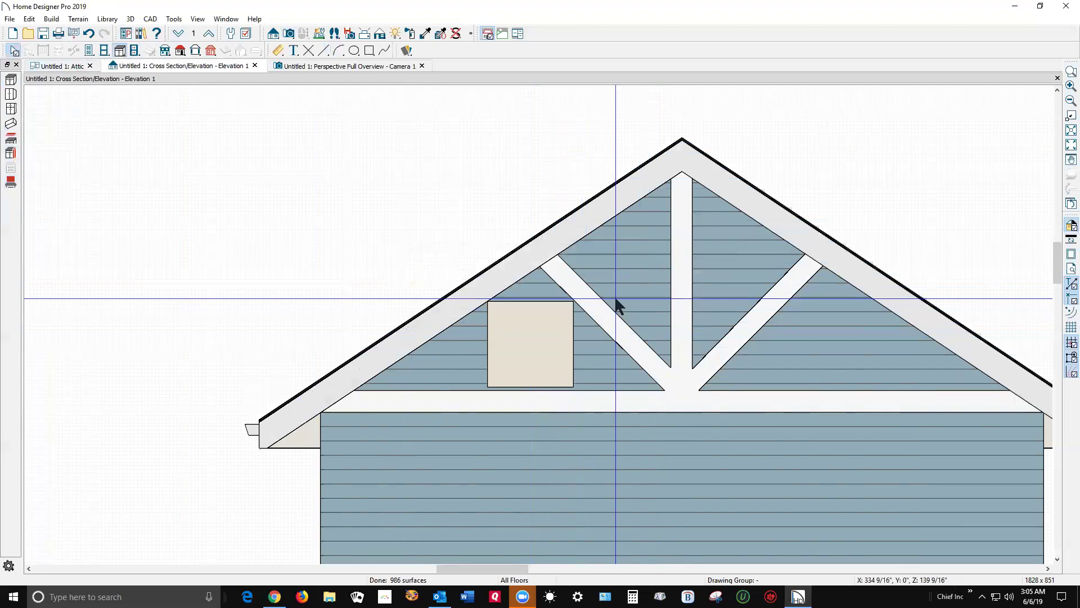
In the attic plan, rotate the soffit and make it 6" in width, height and depth
key(ctrl+Tab)
key(ctrl+Tab)
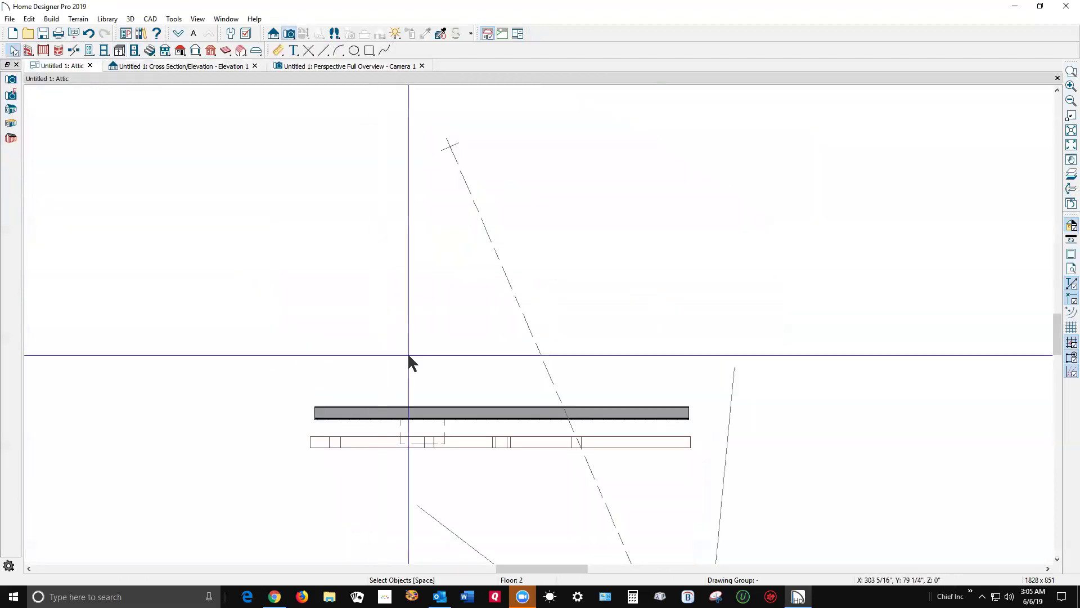
scroll(414, 460, up, 2)
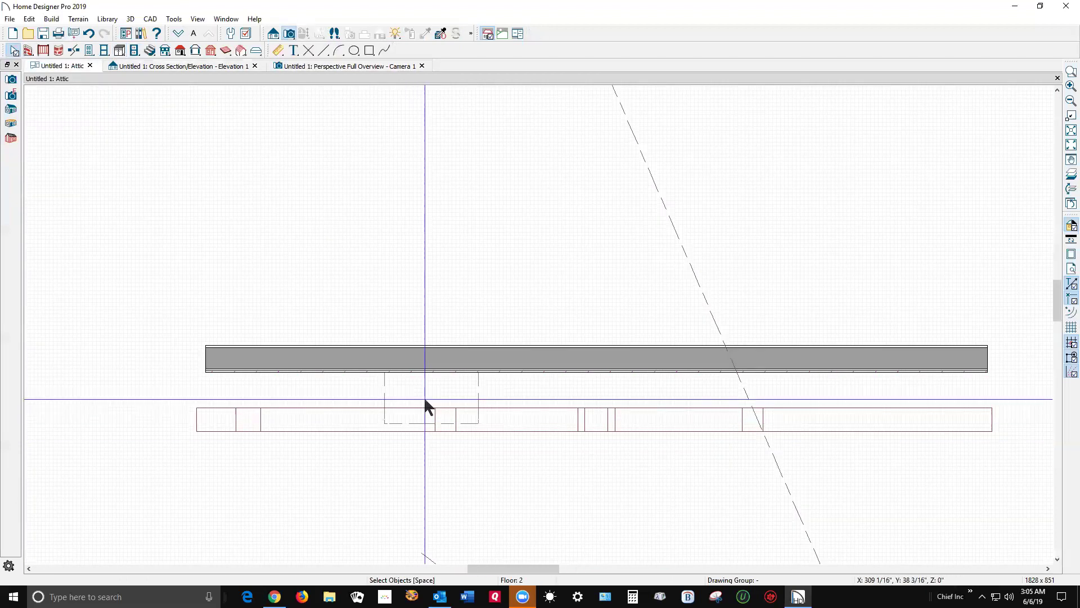
click(424, 396)
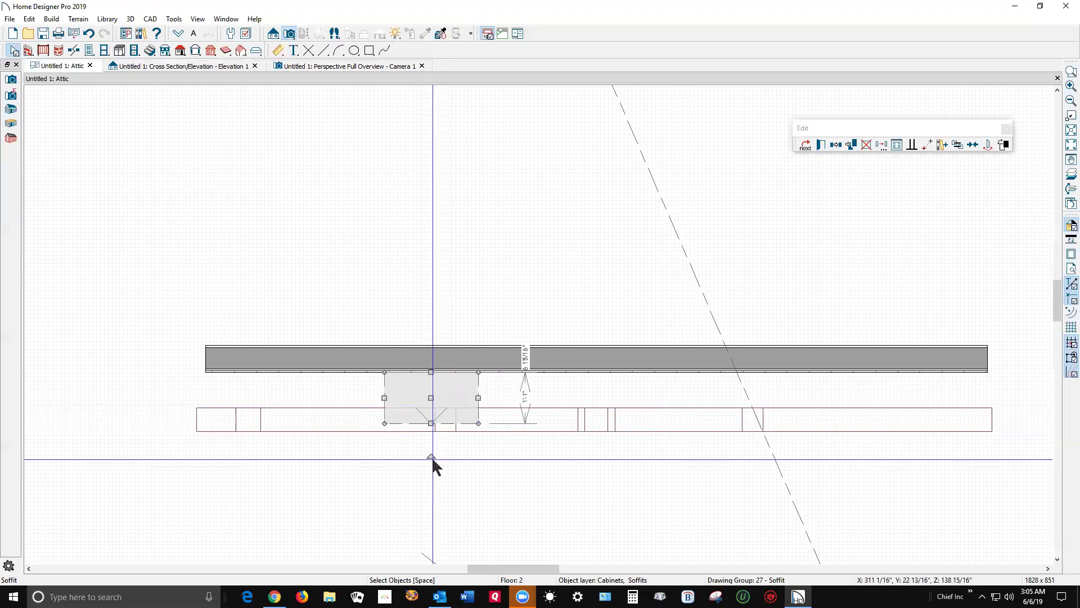
drag(431, 457, 579, 395)
click(821, 144)
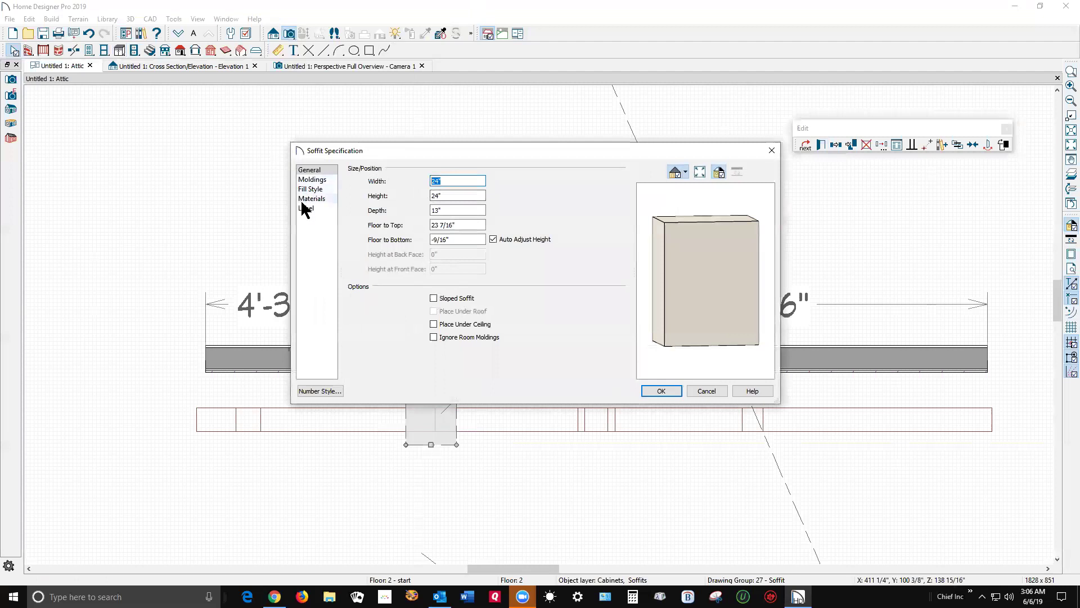
key(Tab)
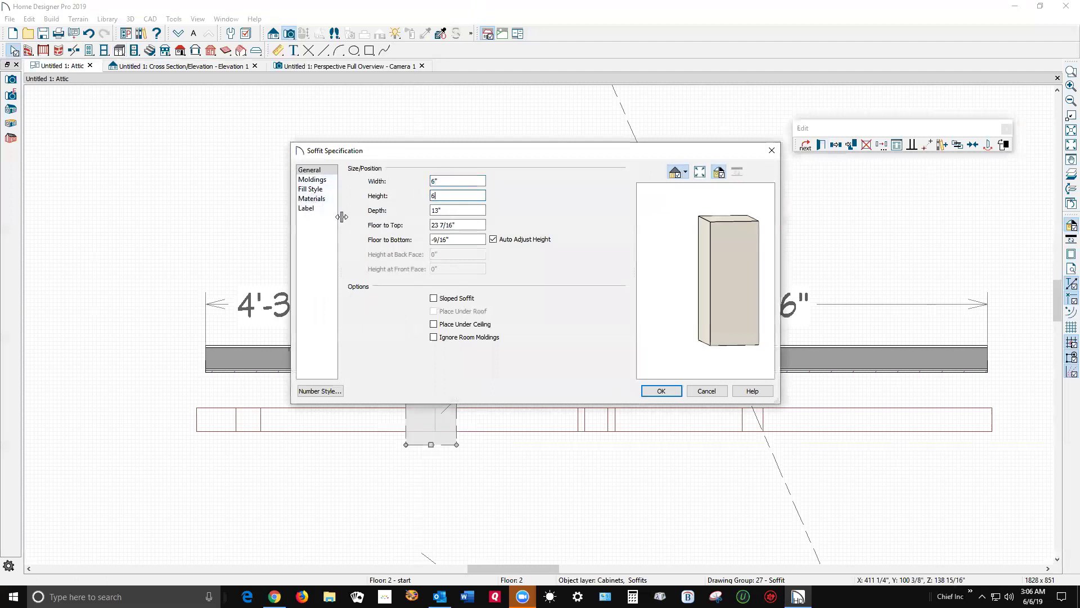
click(474, 213)
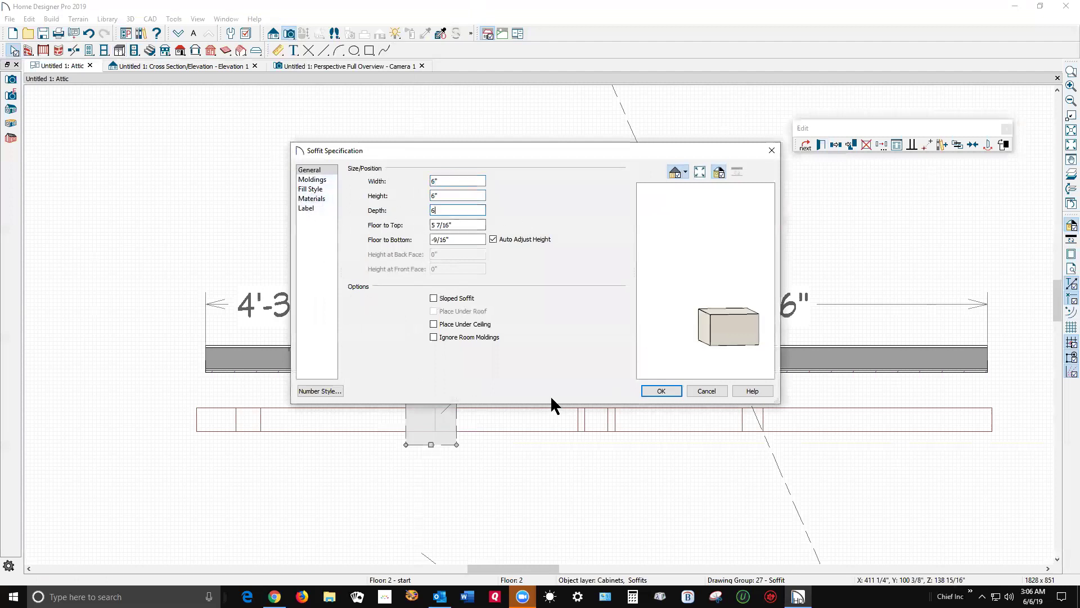
click(662, 390)
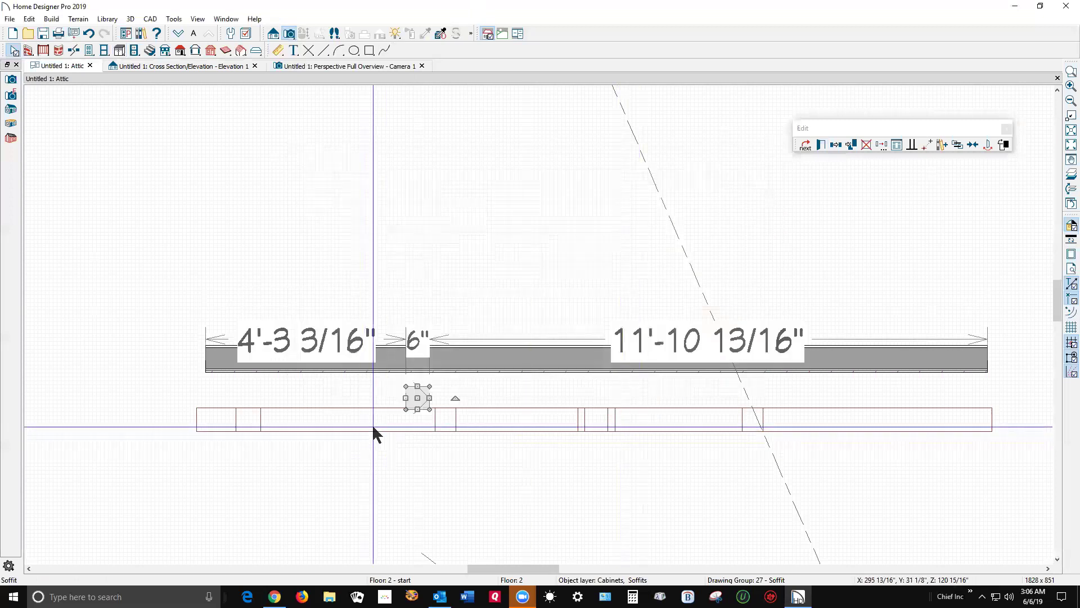
Move the soffit onto the attic wall and stretch it along the wall
scroll(394, 423, up, 1)
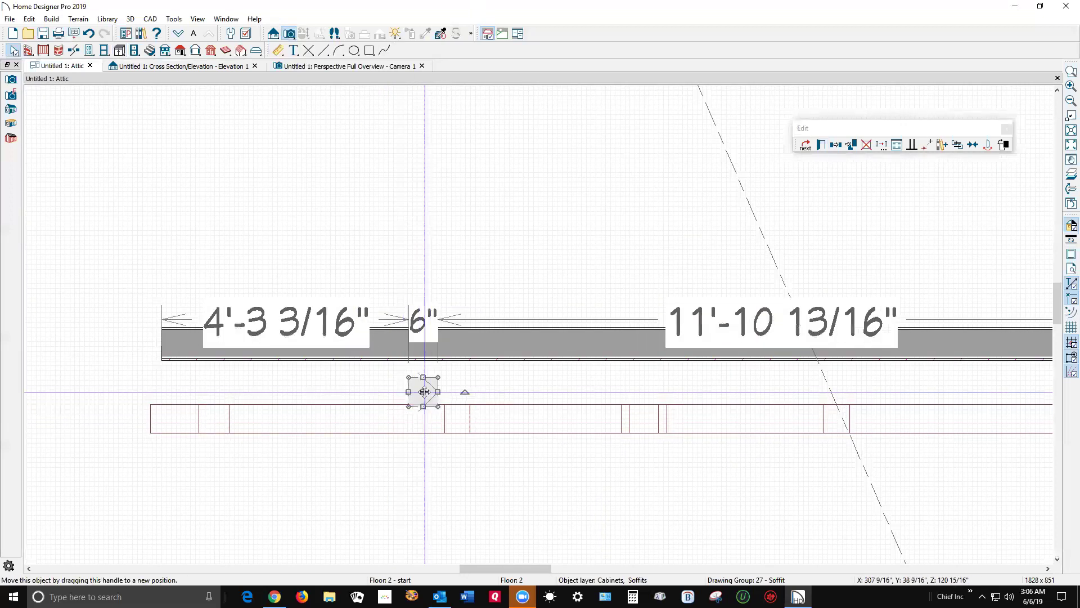
drag(425, 391, 643, 399)
click(660, 363)
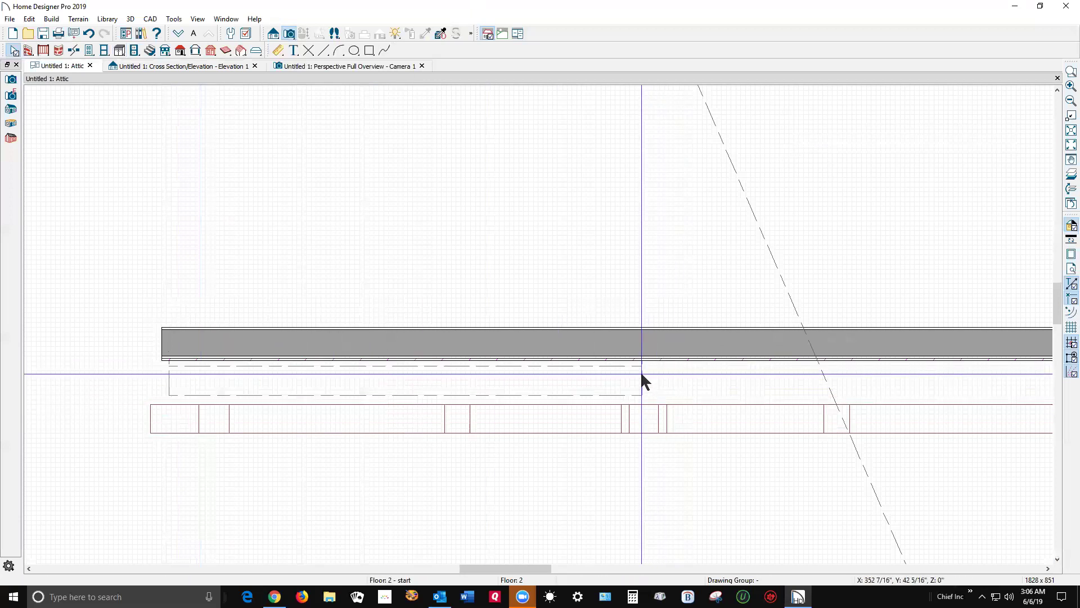
key(ctrl+Tab)
Make the soffit sloped and placed under the roof
click(590, 382)
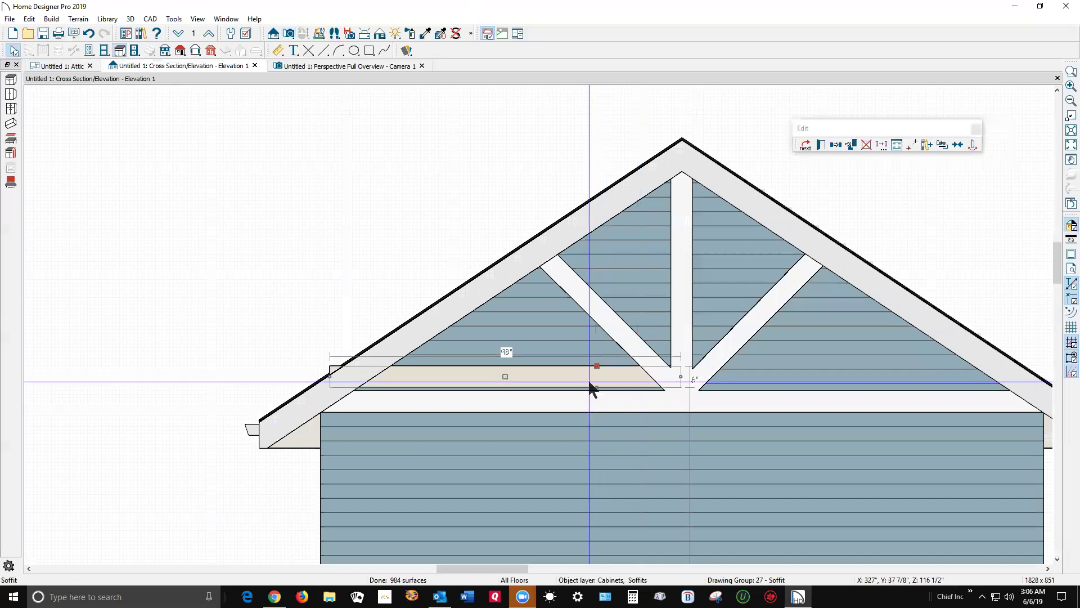
click(821, 145)
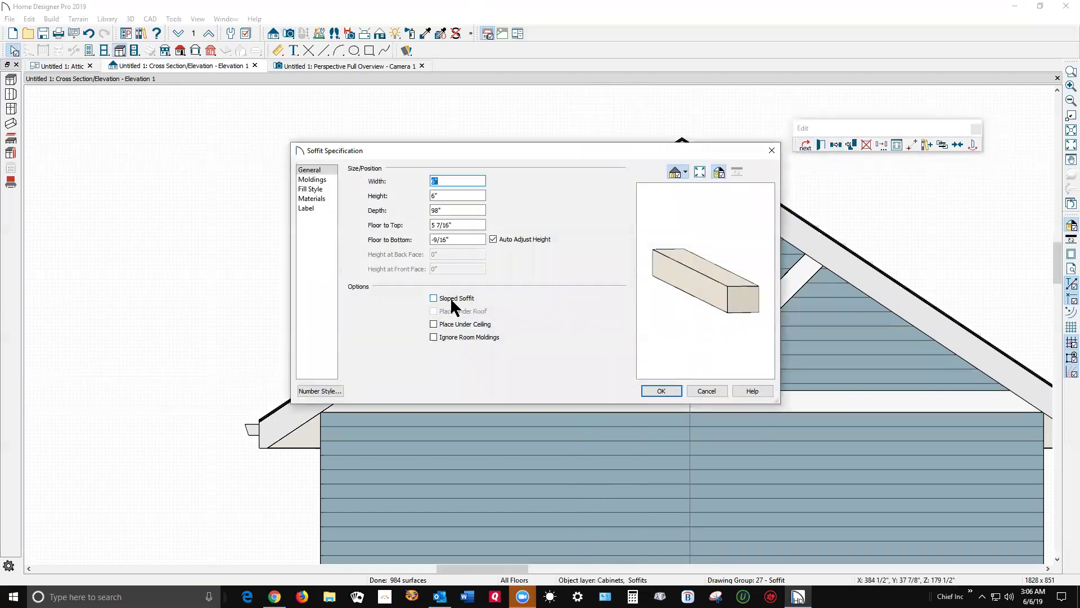
click(452, 301)
click(449, 313)
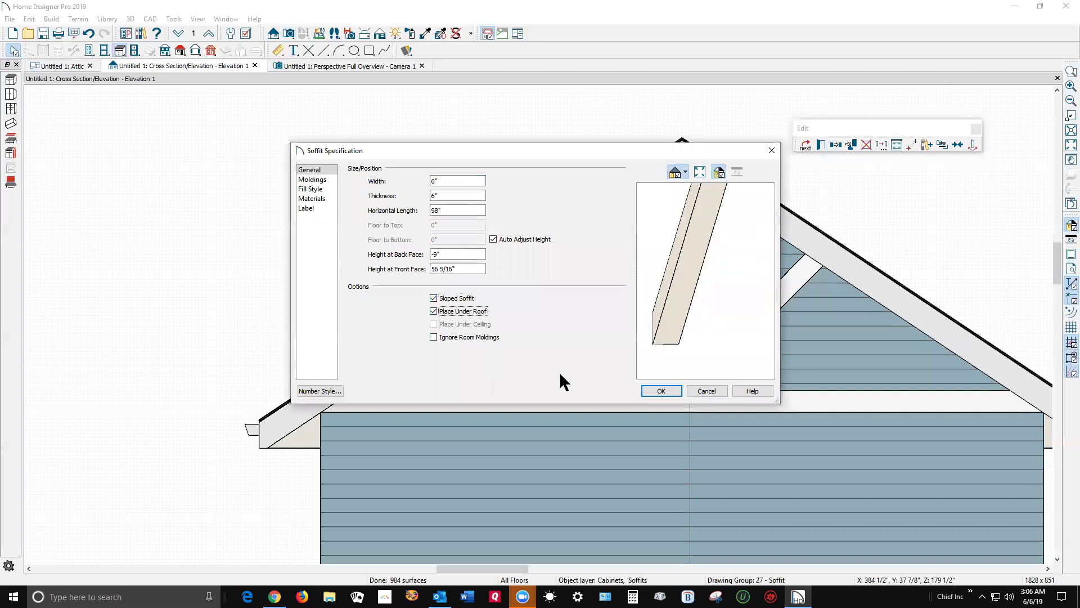
click(662, 390)
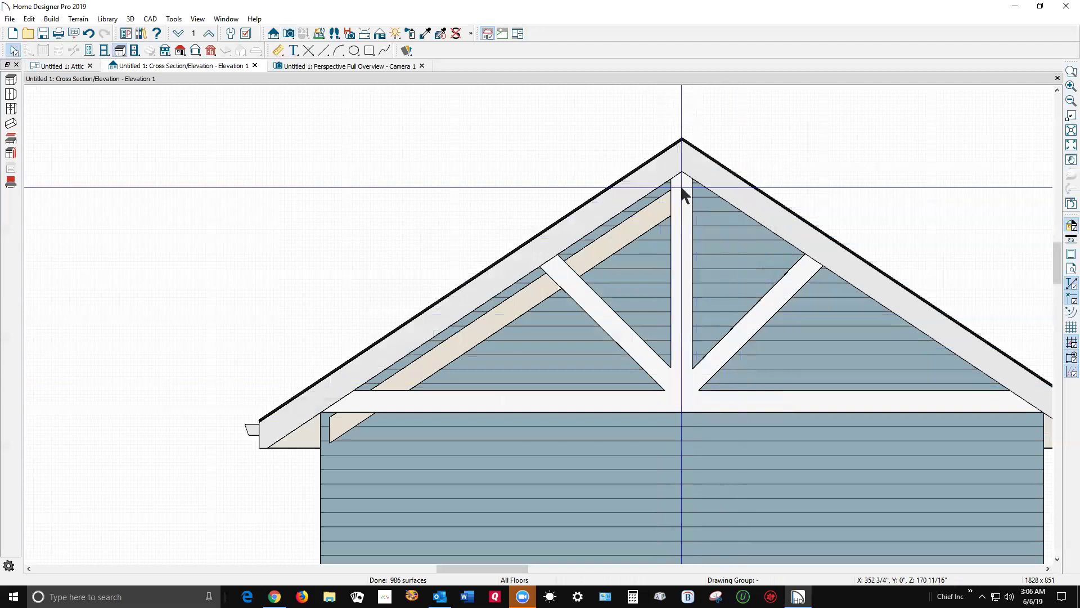
Paint the sloped soffit the truss white and raise it under the left rake
click(426, 34)
click(688, 255)
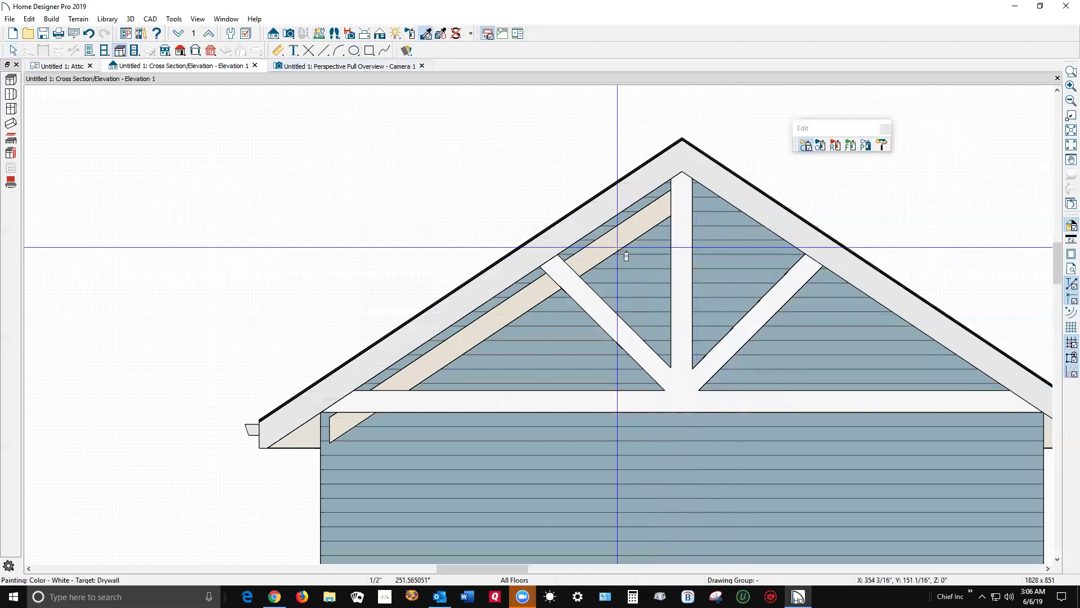
click(623, 252)
key(Escape)
click(487, 325)
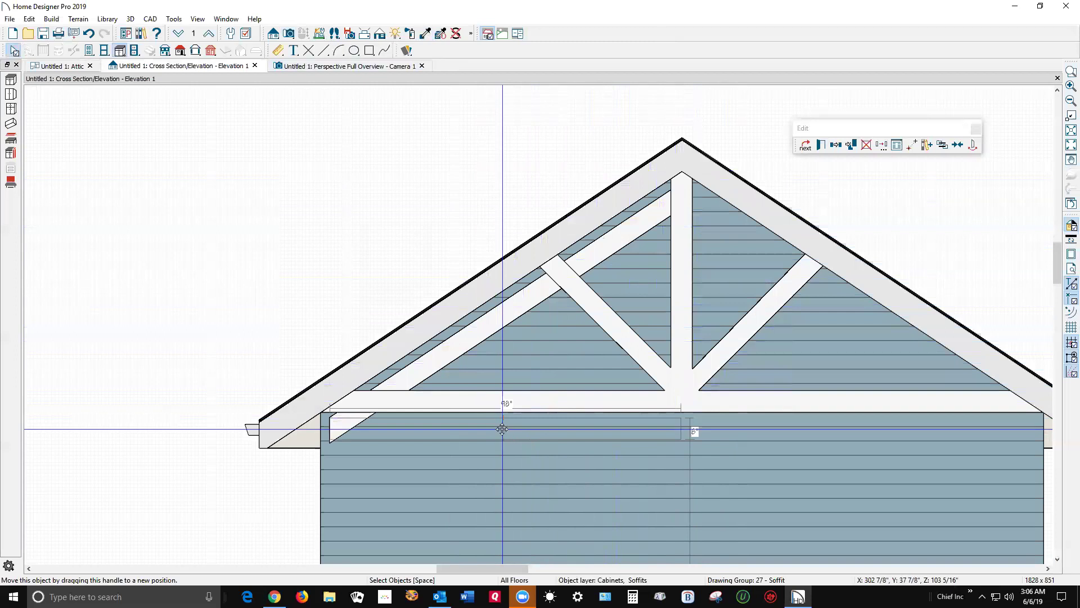
drag(504, 428, 510, 400)
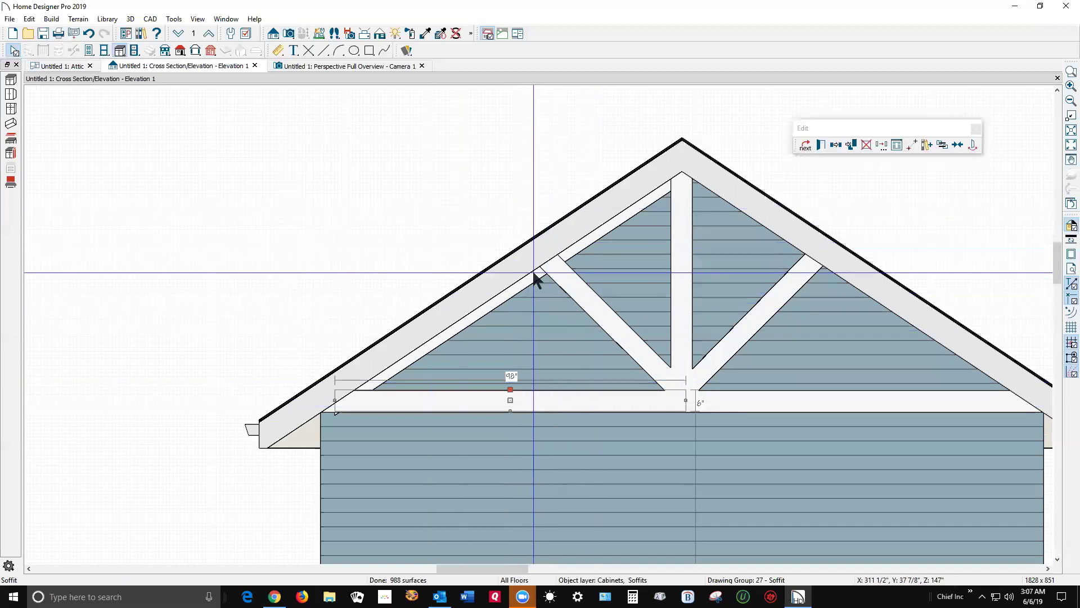
Paste a copy of the rafter in place and reflect it horizontally
right_click(584, 245)
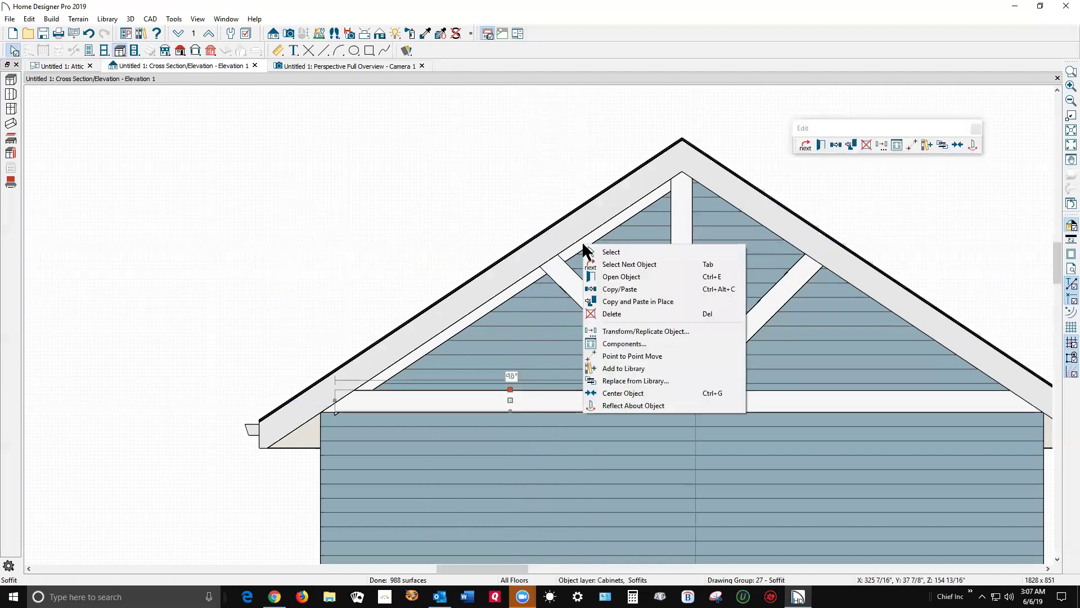
click(650, 299)
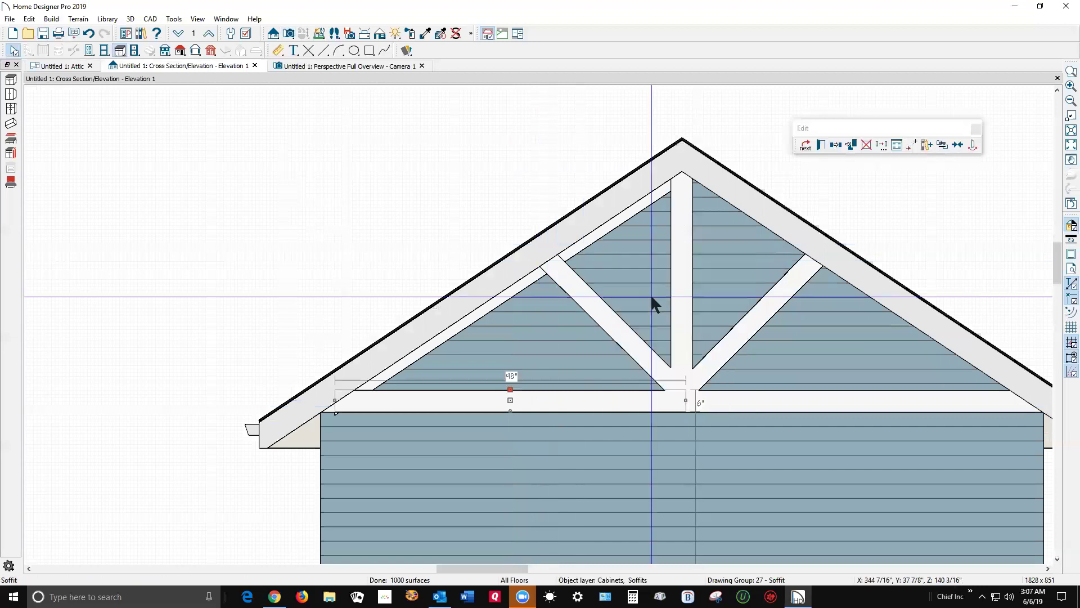
click(882, 145)
click(422, 325)
click(540, 421)
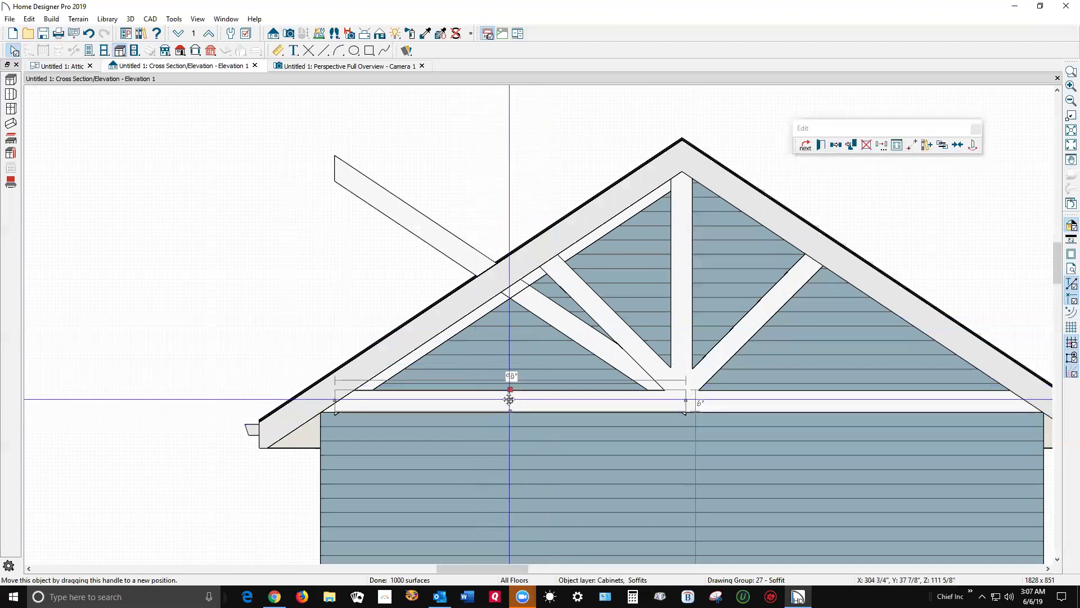
Move the mirrored rafter under the right rake and fine-tune its position
drag(512, 401, 866, 400)
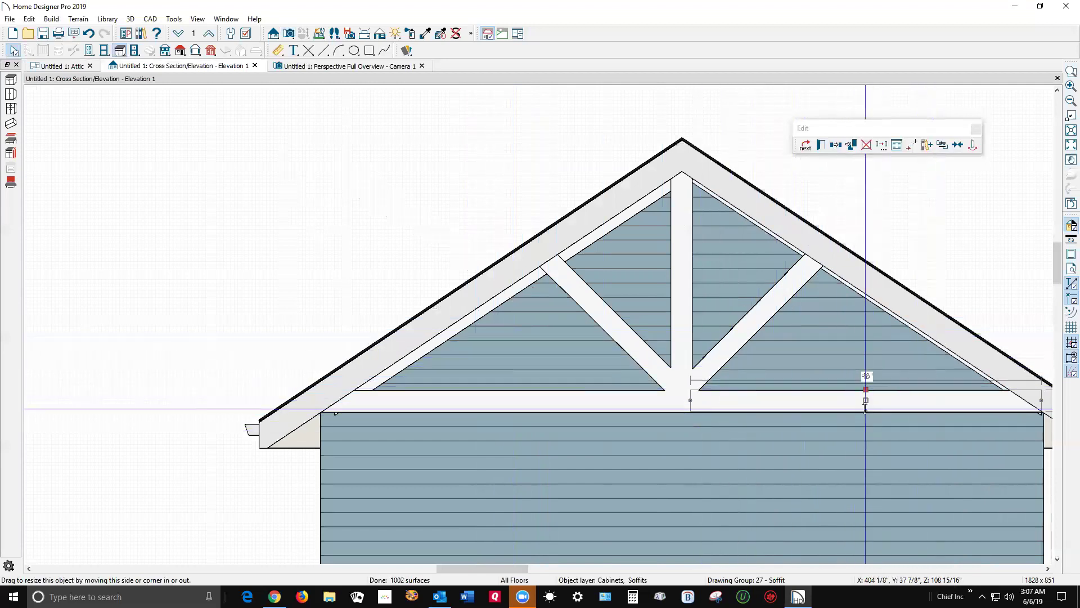
drag(867, 401, 859, 398)
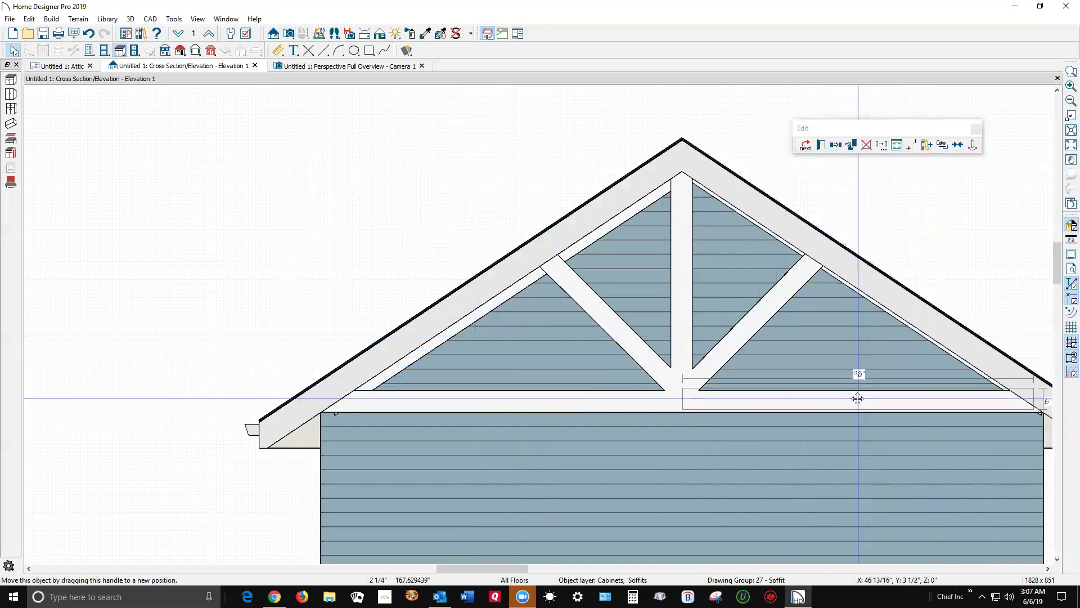
mouse_move(854, 403)
mouse_down()
mouse_move(860, 396)
mouse_move(851, 398)
mouse_up()
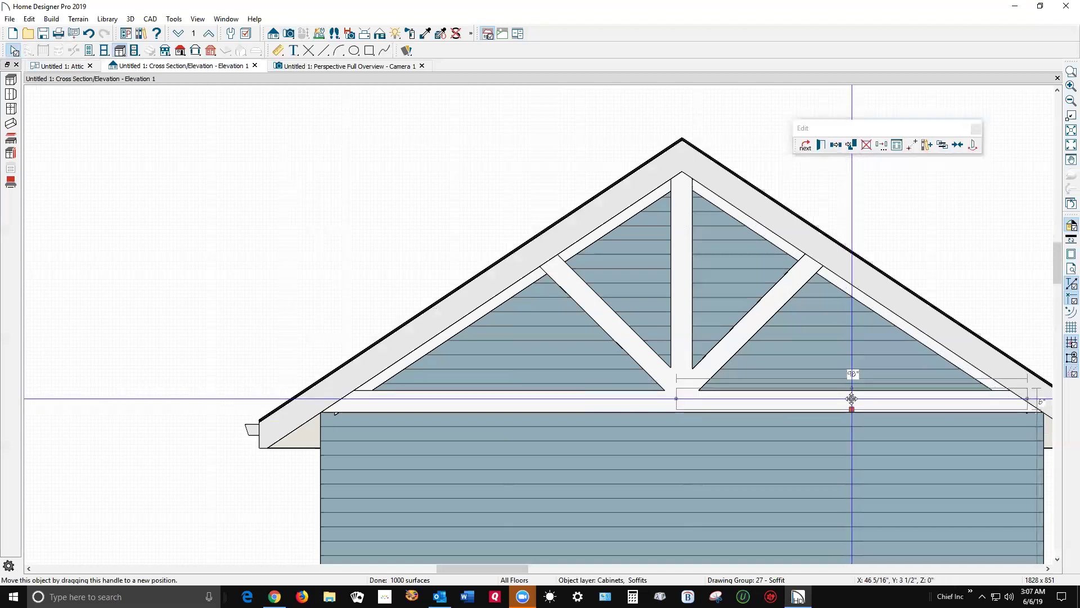
drag(852, 398, 856, 416)
scroll(397, 282, down, 3)
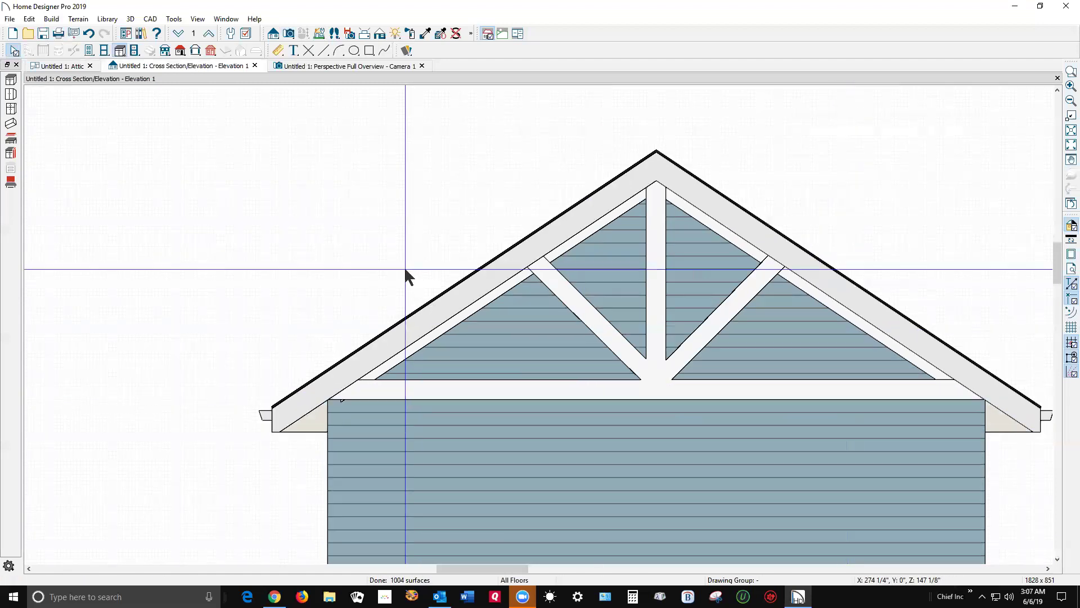
In the attic plan, shift both soffits down together onto the attic wall line
key(ctrl+Tab)
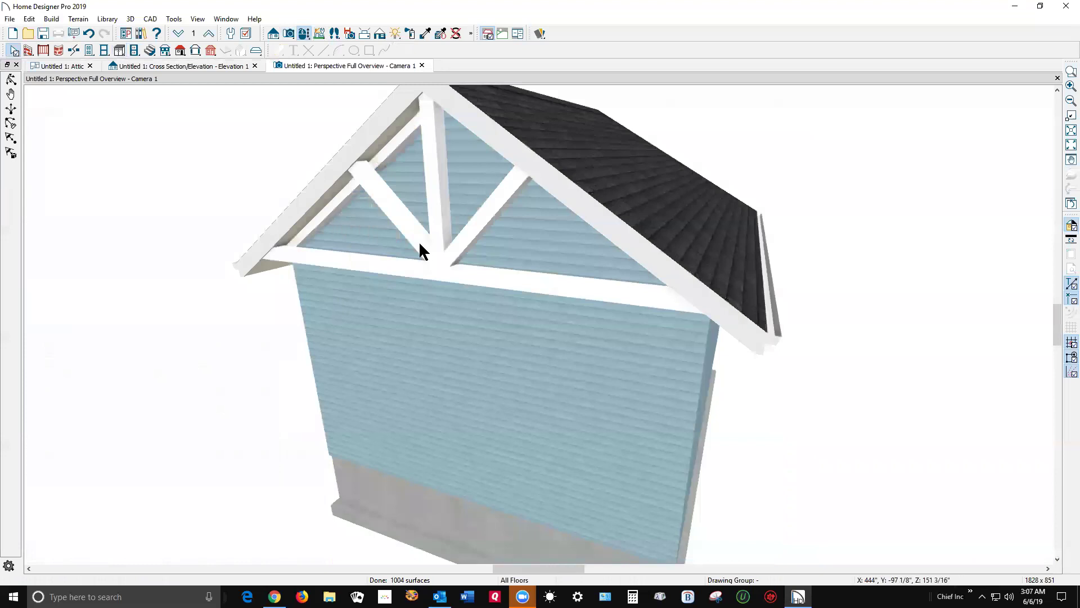
key(ctrl+Tab)
scroll(499, 335, down, 1)
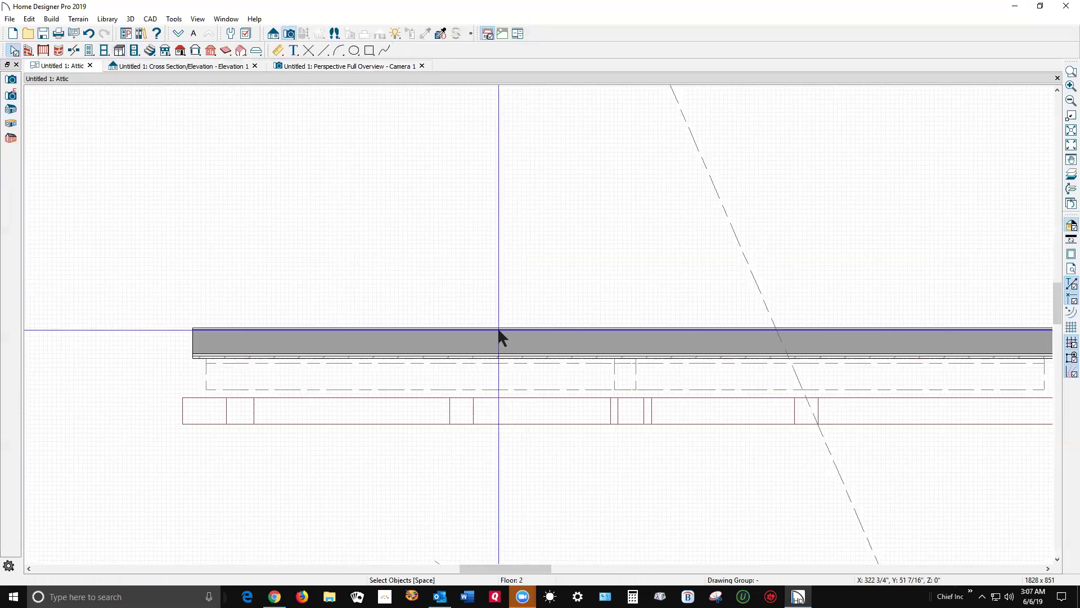
scroll(457, 354, down, 1)
click(499, 380)
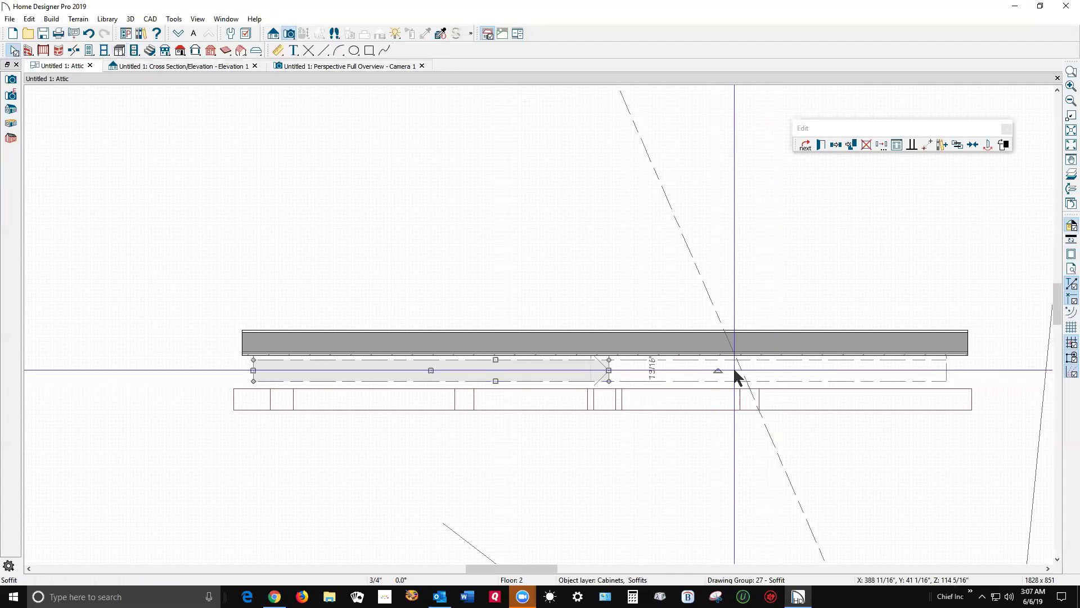
shift+click(781, 376)
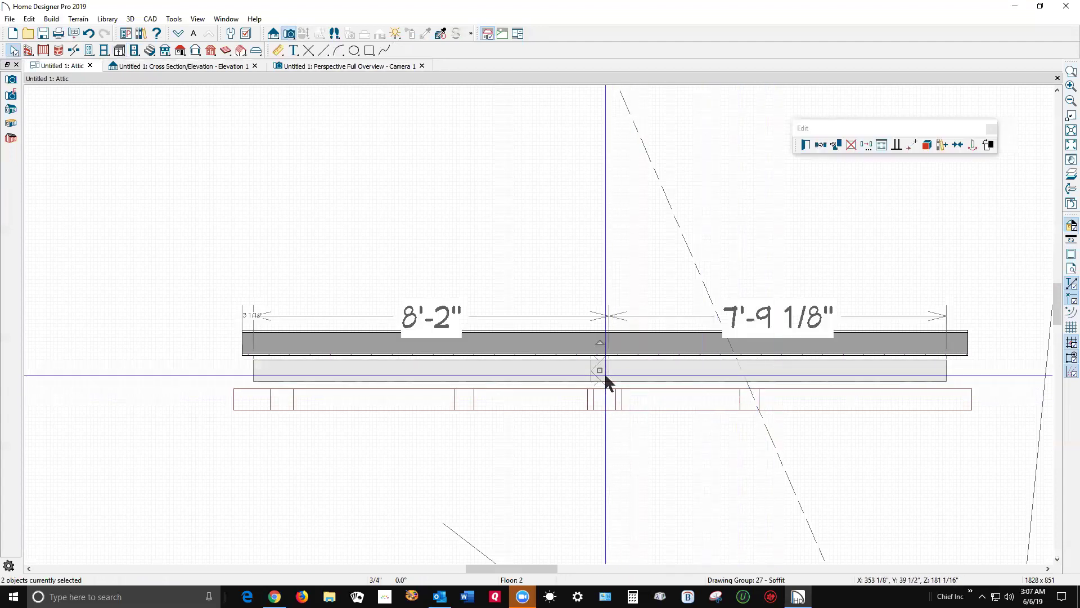
drag(602, 370, 602, 398)
click(607, 495)
Review the finished white gable truss in the 3D perspective, zooming out and back in
key(ctrl+Tab)
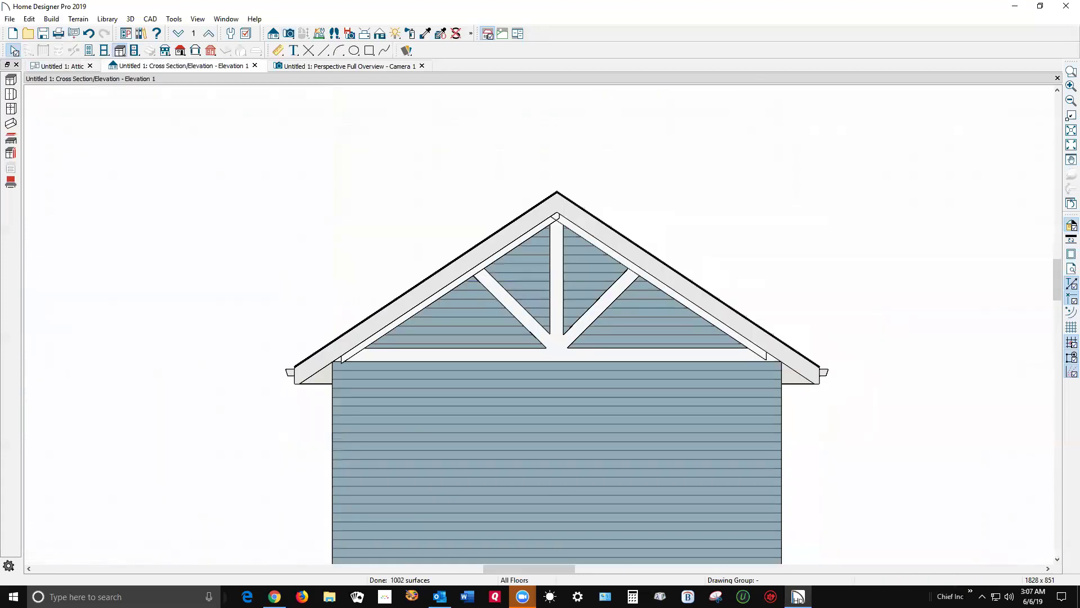
key(ctrl+Tab)
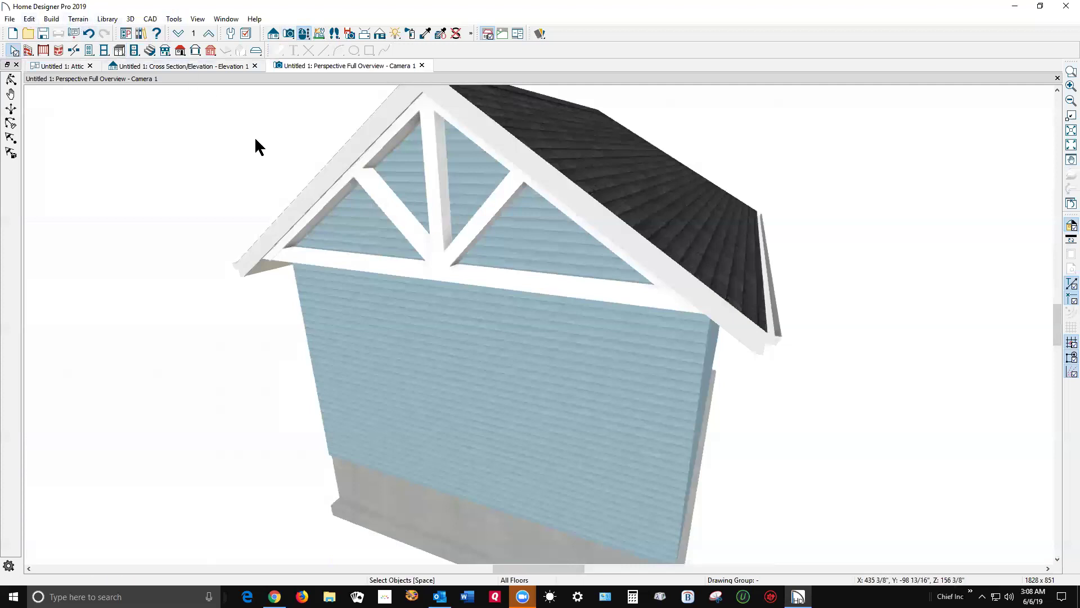
scroll(277, 211, down, 3)
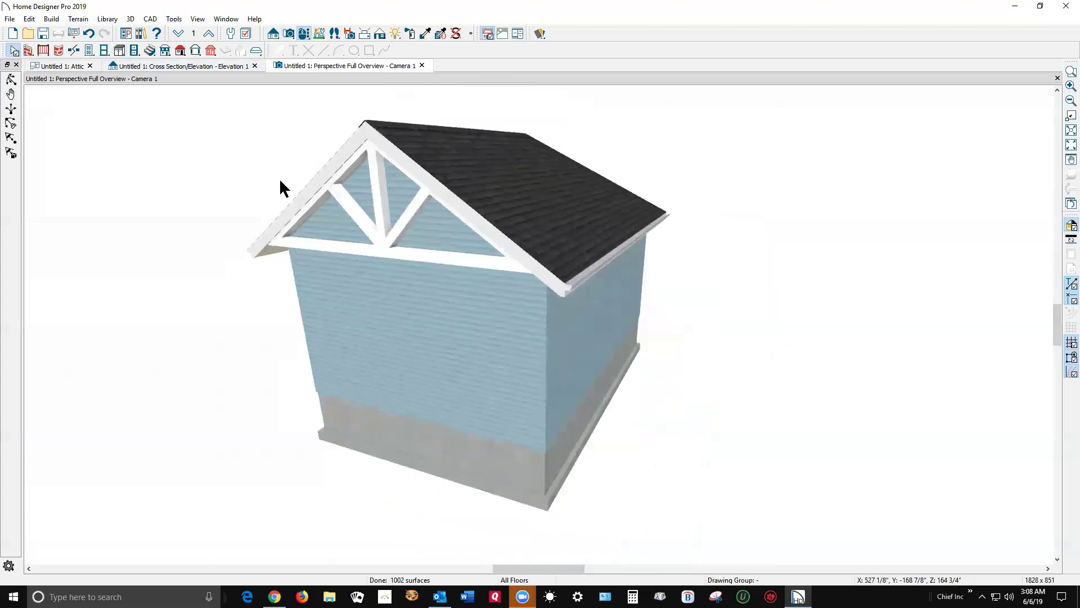
scroll(285, 102, up, 1)
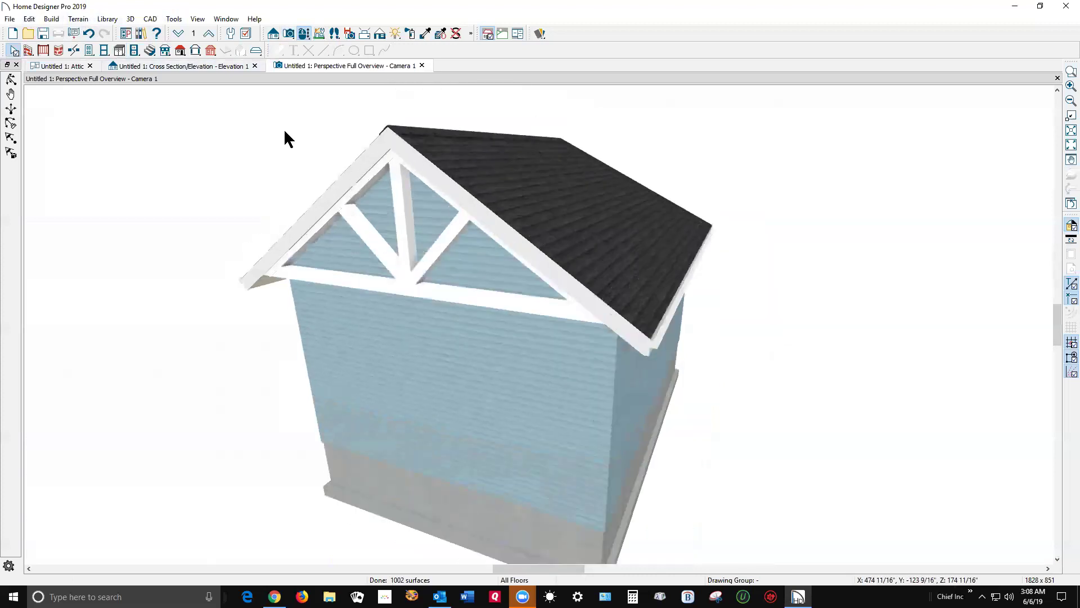